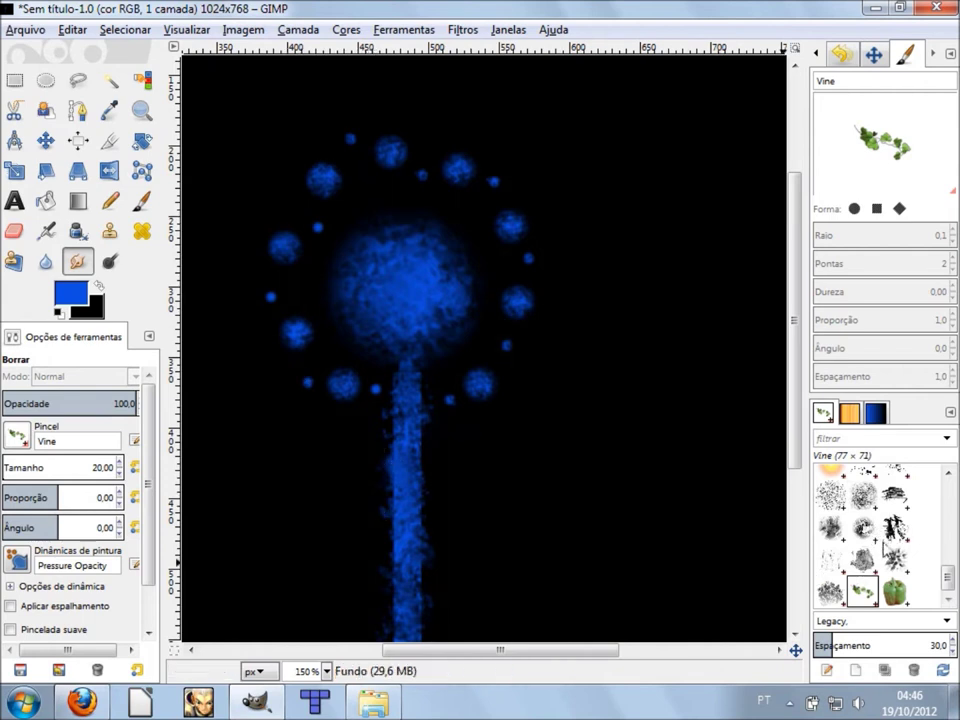
Replace the Vine brush with the Sand Dunes (AP) brush from the brush grid.
{"action": "scroll", "coordinate": [870, 590], "scroll_direction": "up", "scroll_amount": 2}
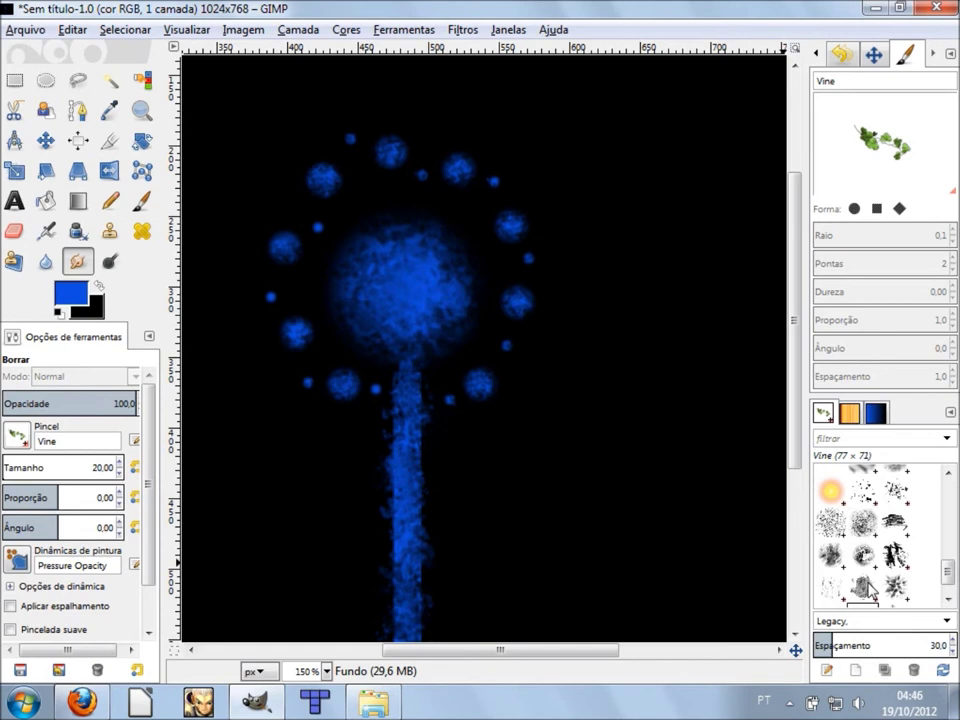
{"action": "scroll", "coordinate": [870, 590], "scroll_direction": "up", "scroll_amount": 1}
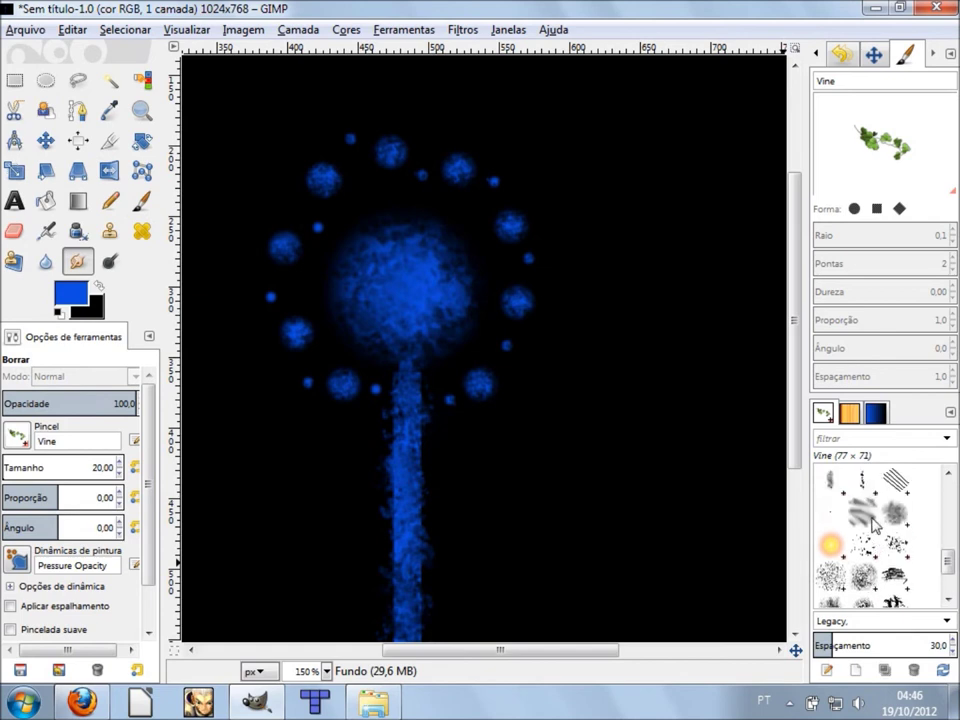
{"action": "left_click", "coordinate": [870, 520]}
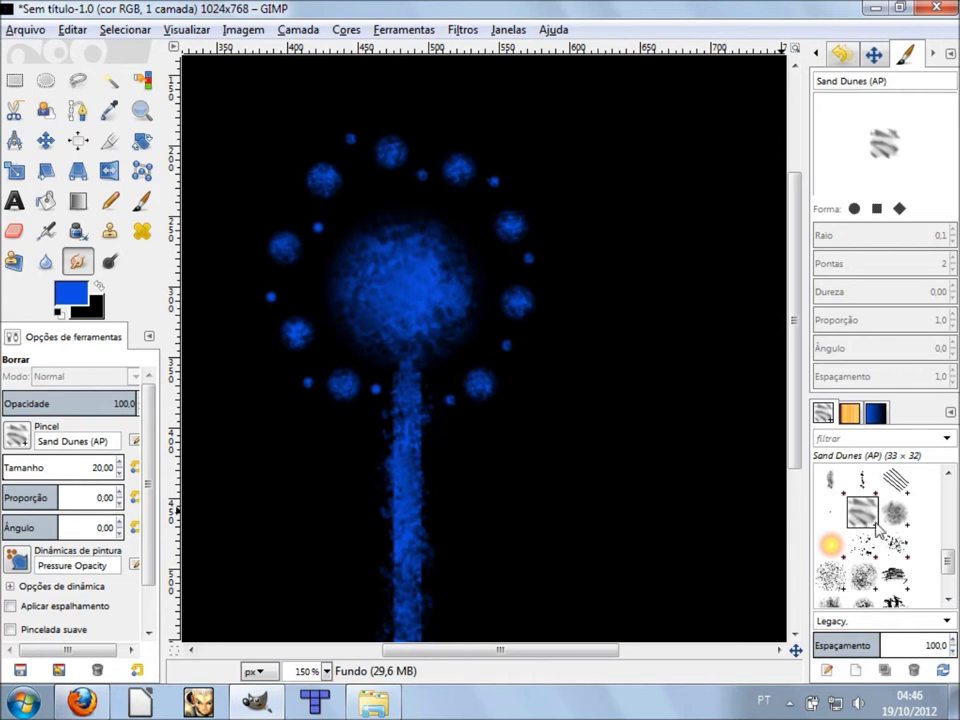
Change the foreground colour from blue to pure white (ffffff), starting from the near-white history swatch.
{"action": "left_click", "coordinate": [72, 290]}
{"action": "left_click", "coordinate": [882, 580]}
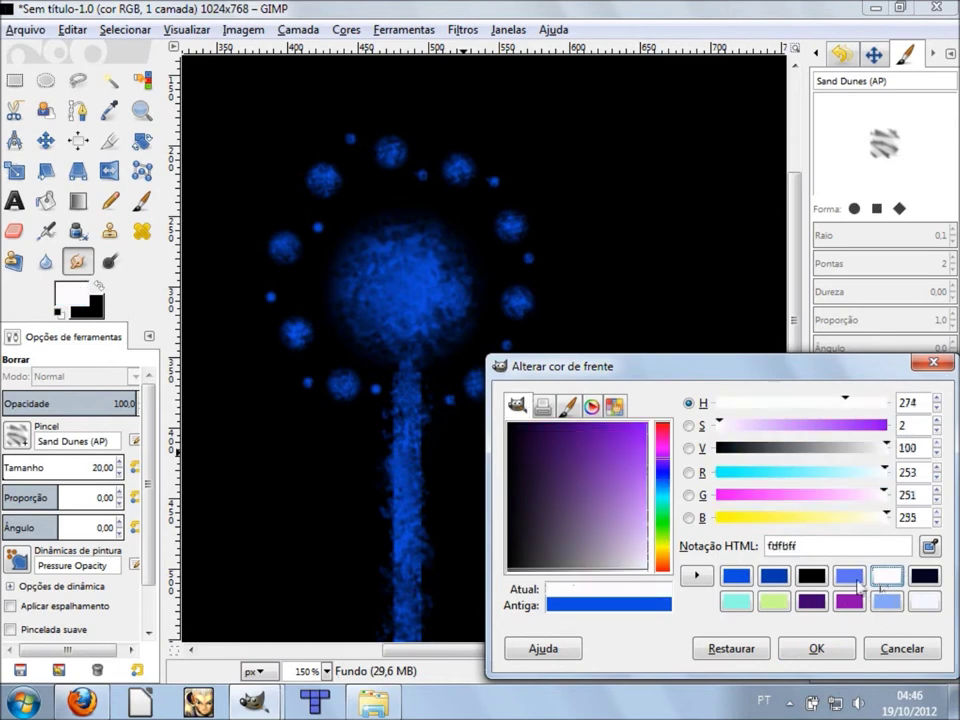
{"action": "left_click_drag", "start_coordinate": [630, 538], "coordinate": [660, 590]}
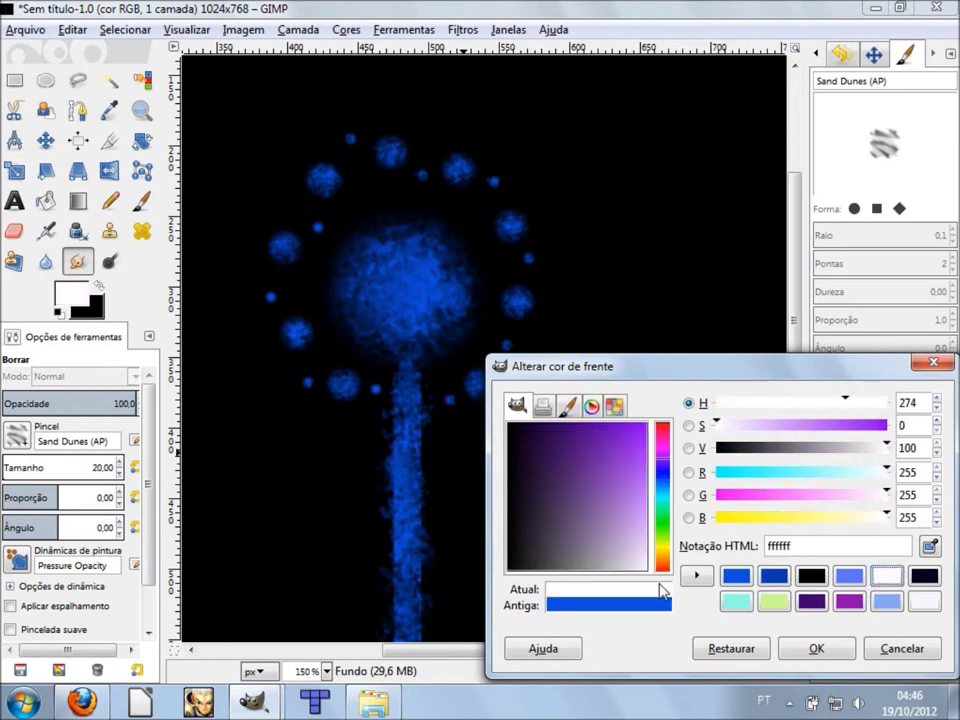
{"action": "left_click", "coordinate": [817, 650]}
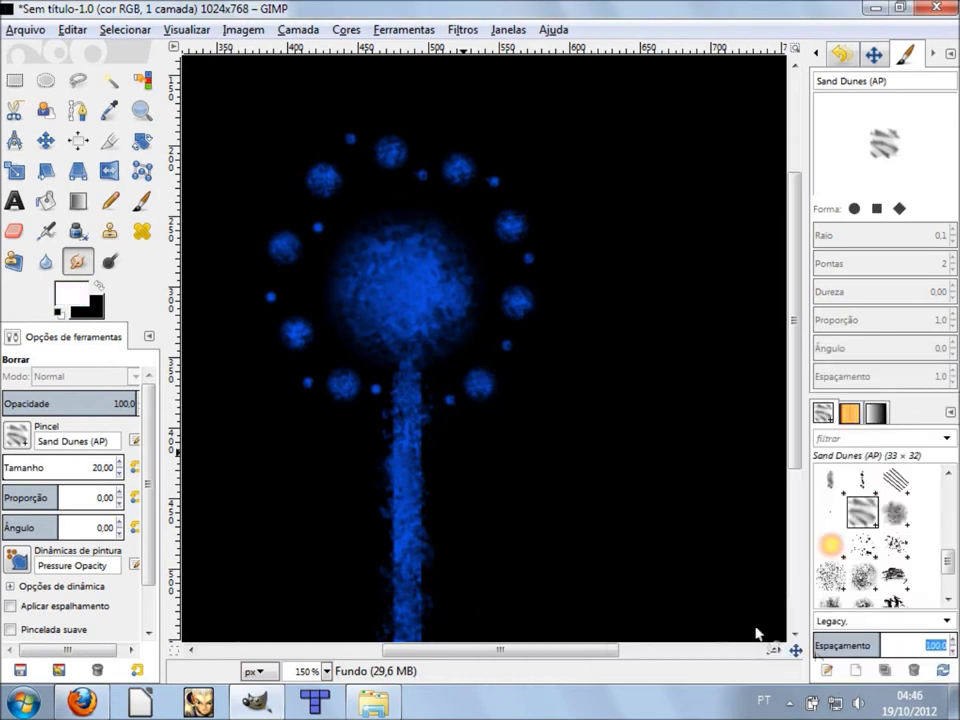
{"action": "scroll", "coordinate": [452, 428], "scroll_direction": "down", "scroll_amount": 1, "text": "ctrl"}
{"action": "scroll", "coordinate": [440, 432], "scroll_direction": "down", "scroll_amount": 1, "text": "ctrl"}
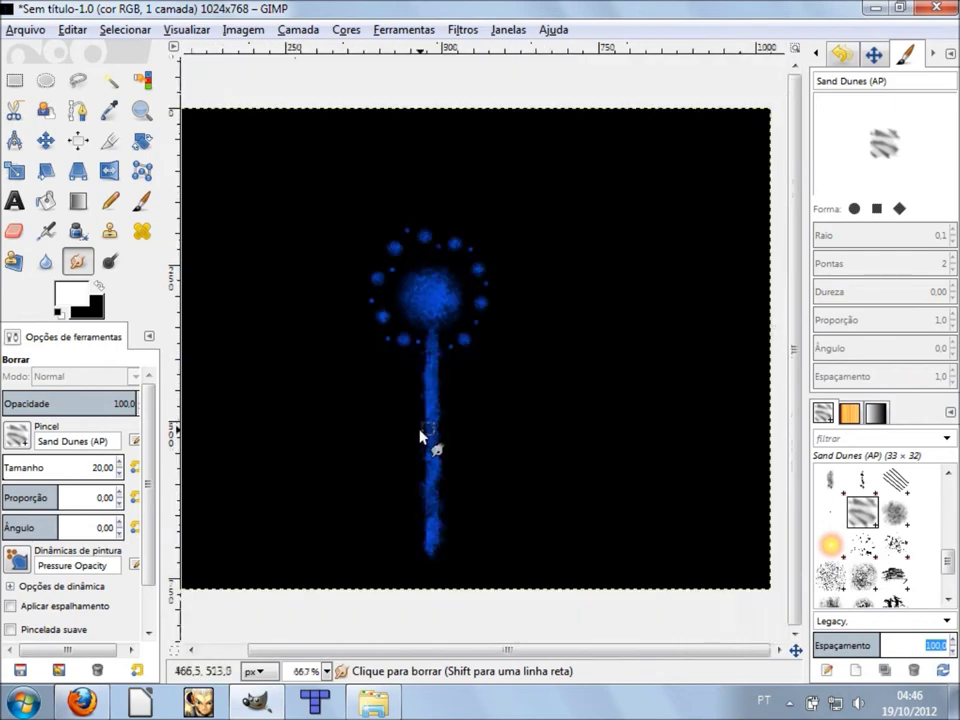
{"action": "scroll", "coordinate": [400, 420], "scroll_direction": "down", "scroll_amount": 1, "text": "ctrl"}
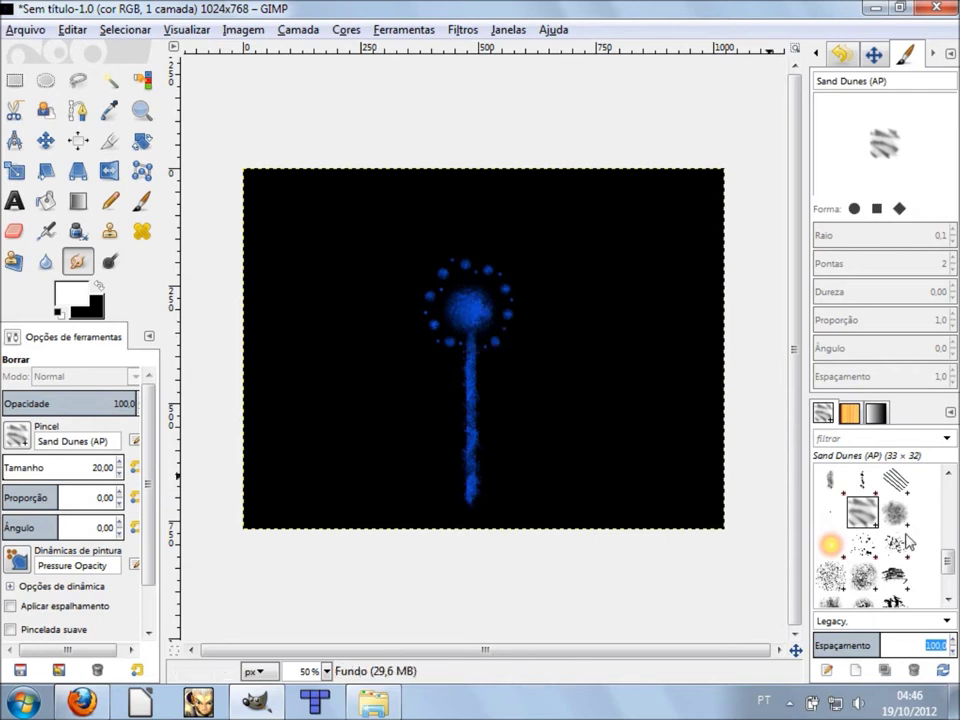
Switch to the Paintbrush, then undo a trial freehand stroke from the lamp.
{"action": "left_click", "coordinate": [142, 200]}
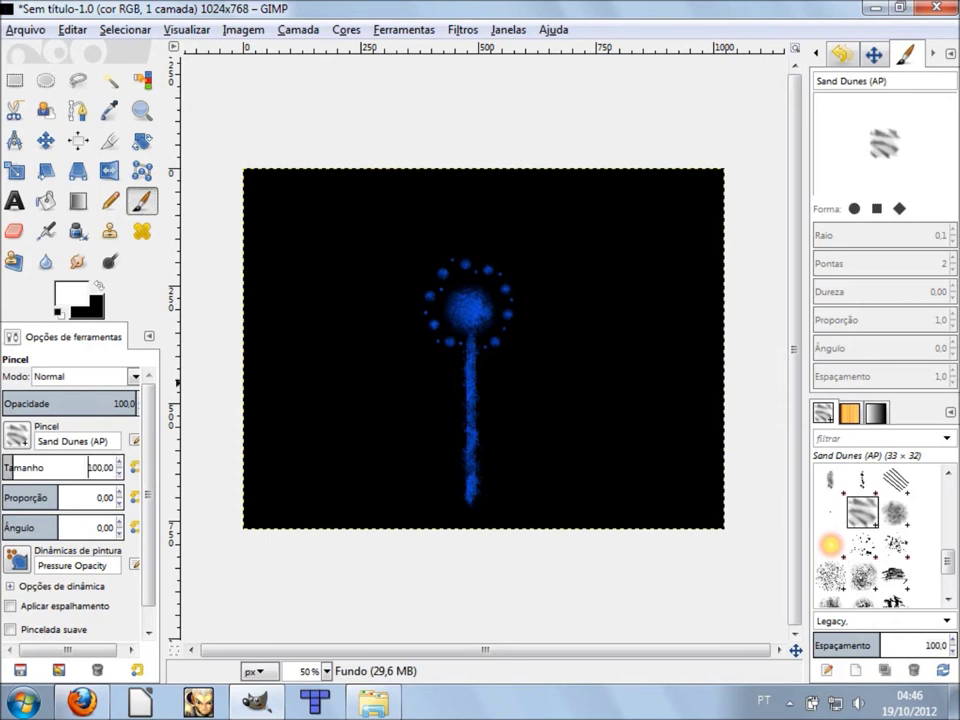
{"action": "left_click_drag", "start_coordinate": [470, 328], "coordinate": [272, 524]}
{"action": "key", "text": "ctrl+z"}
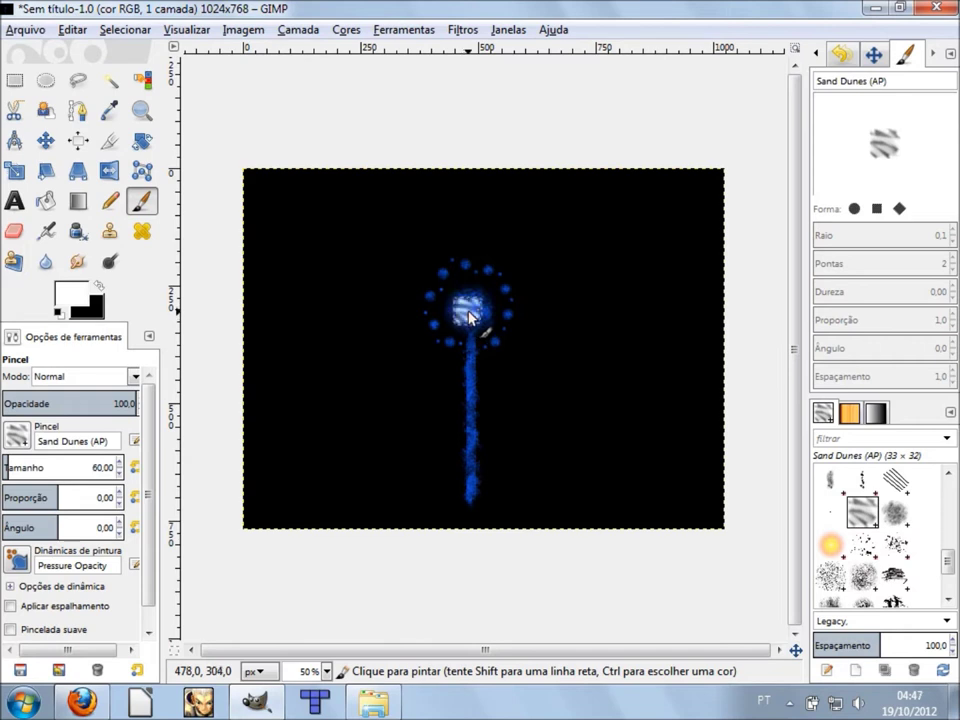
Paint four straight white Sand Dunes strokes from the lamp to the lower-left corner.
{"action": "left_click", "coordinate": [255, 527], "text": "shift"}
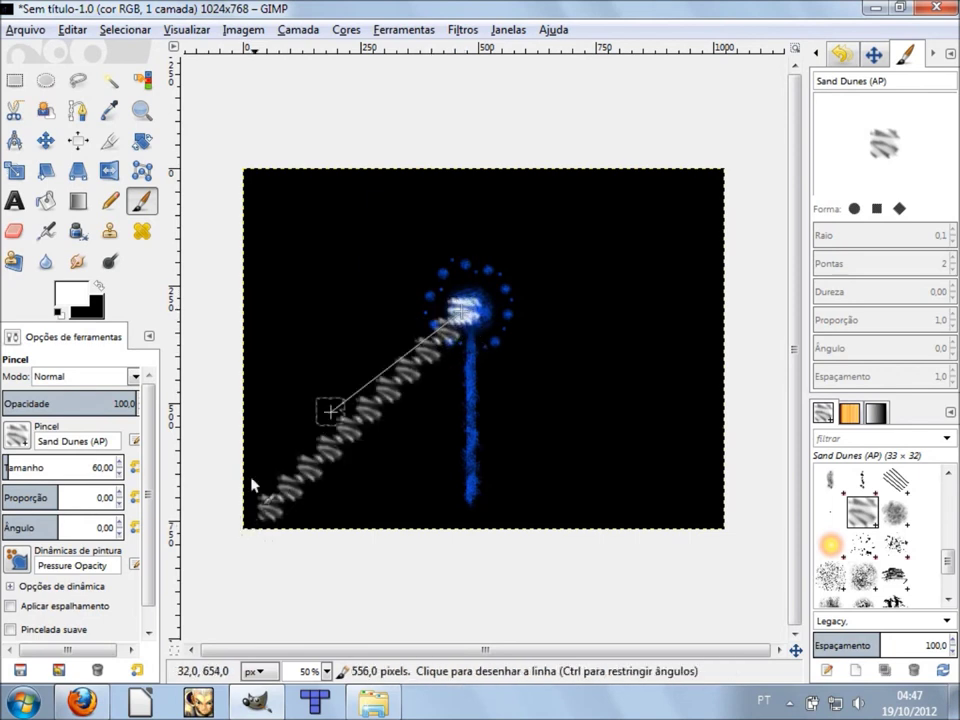
{"action": "left_click", "coordinate": [229, 506], "text": "shift"}
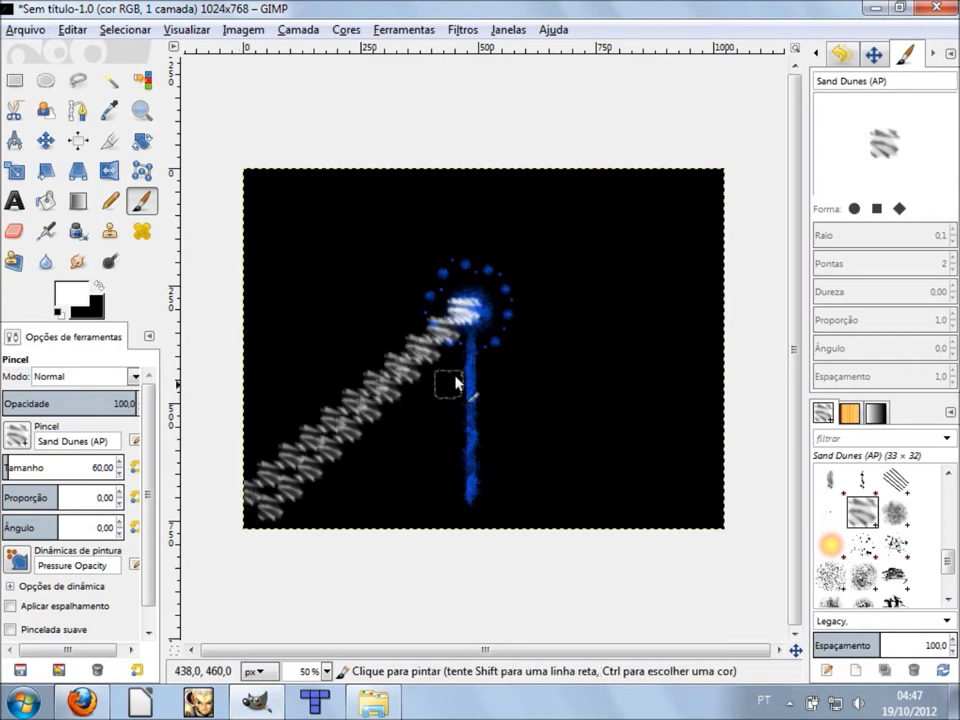
{"action": "left_click", "coordinate": [474, 318]}
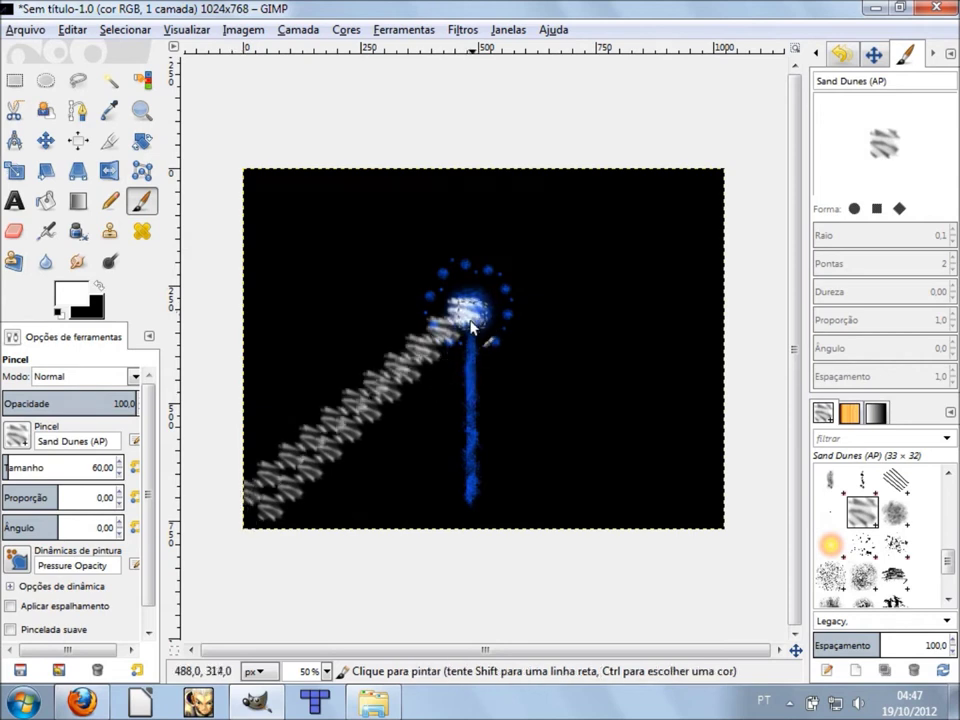
{"action": "left_click", "coordinate": [276, 540], "text": "shift"}
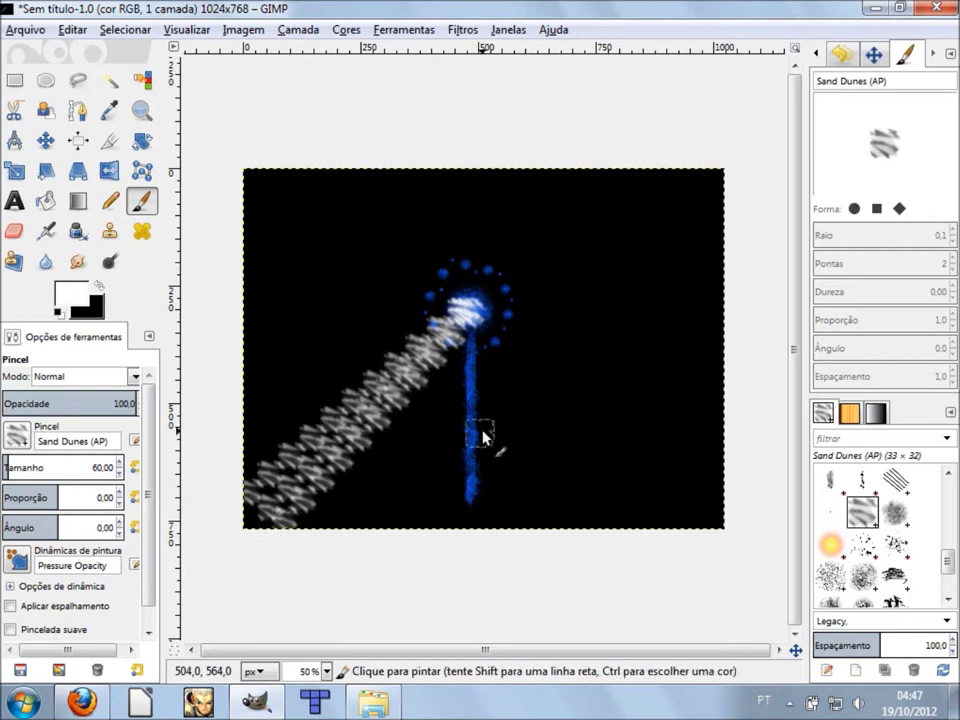
{"action": "key", "text": "plus"}
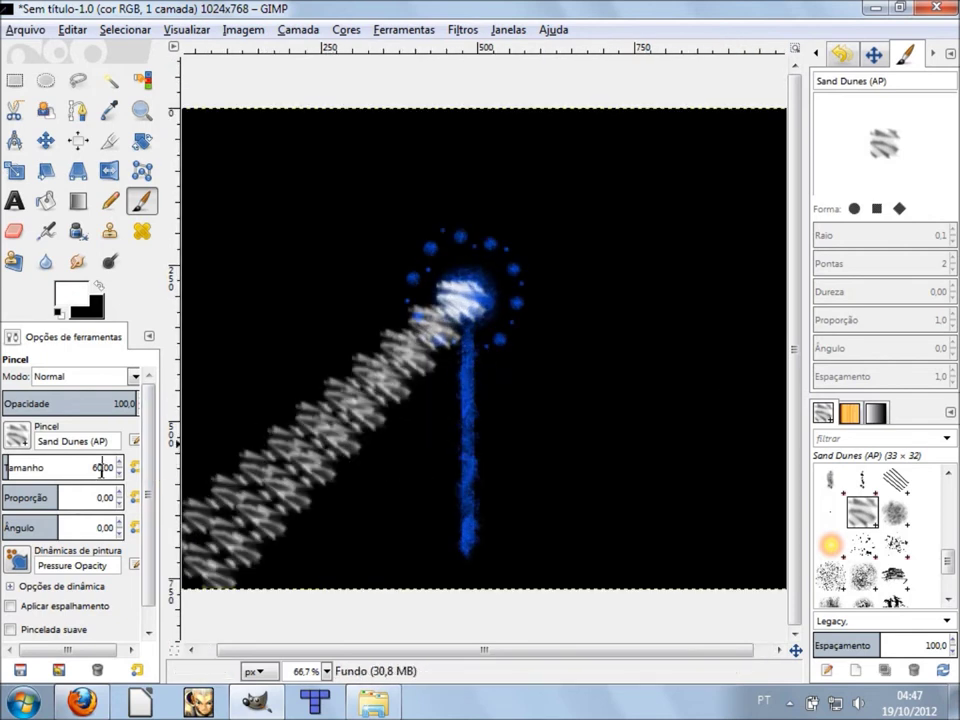
Set brush size to 50 and repaint denser straight beam strokes from the lamp, brightening its glow.
{"action": "type", "text": "50"}
{"action": "key", "text": "Return"}
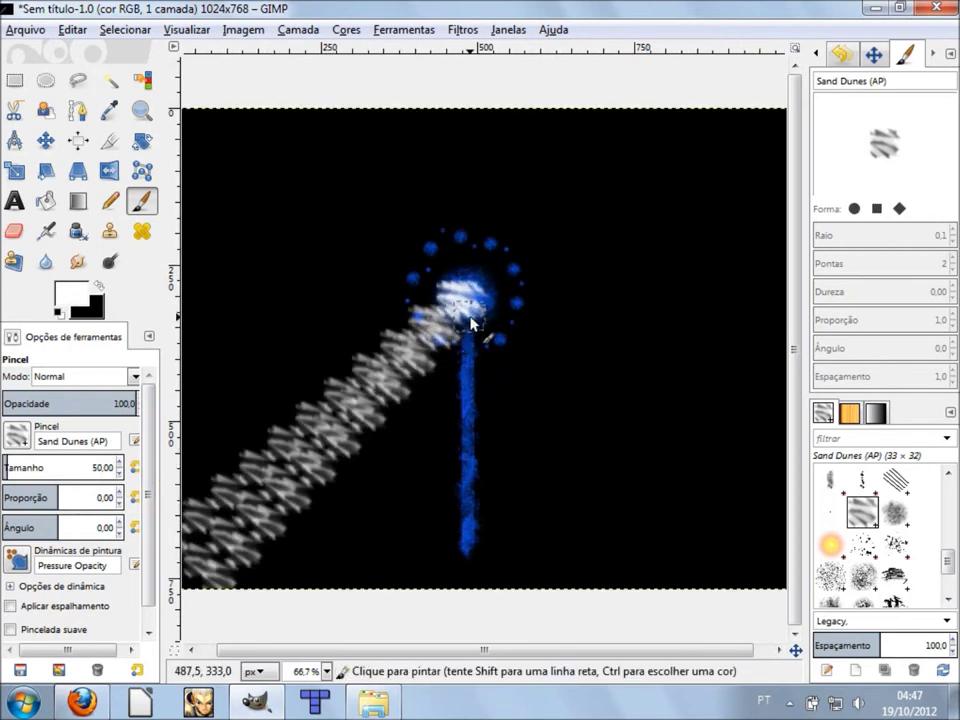
{"action": "left_click", "coordinate": [476, 323]}
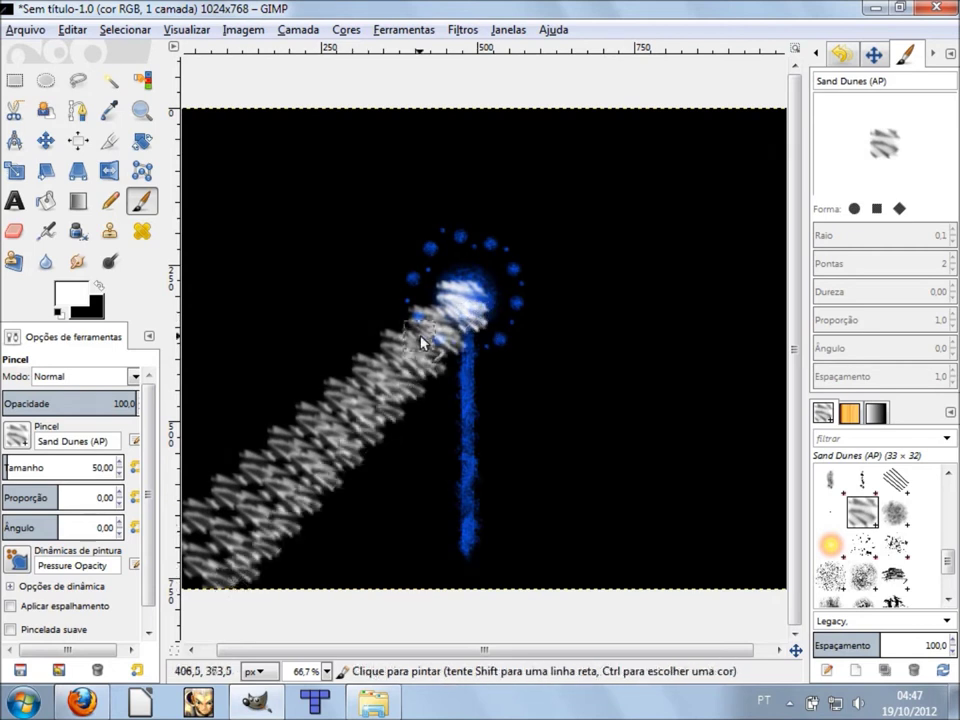
{"action": "left_click", "coordinate": [200, 570], "text": "shift"}
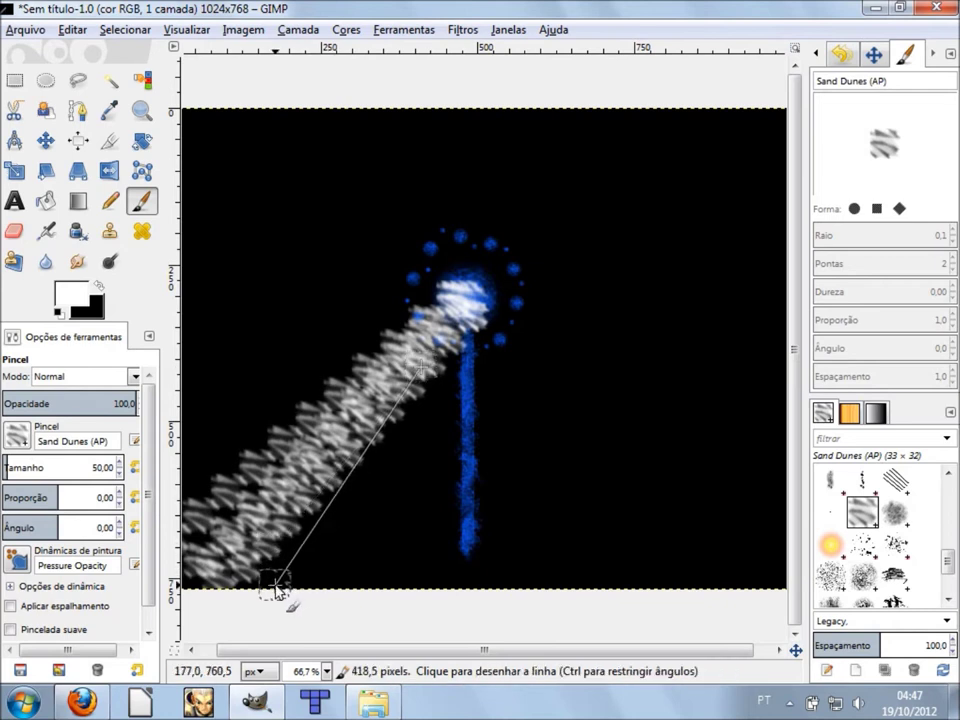
{"action": "left_click", "coordinate": [375, 439]}
{"action": "left_click", "coordinate": [237, 604], "text": "shift"}
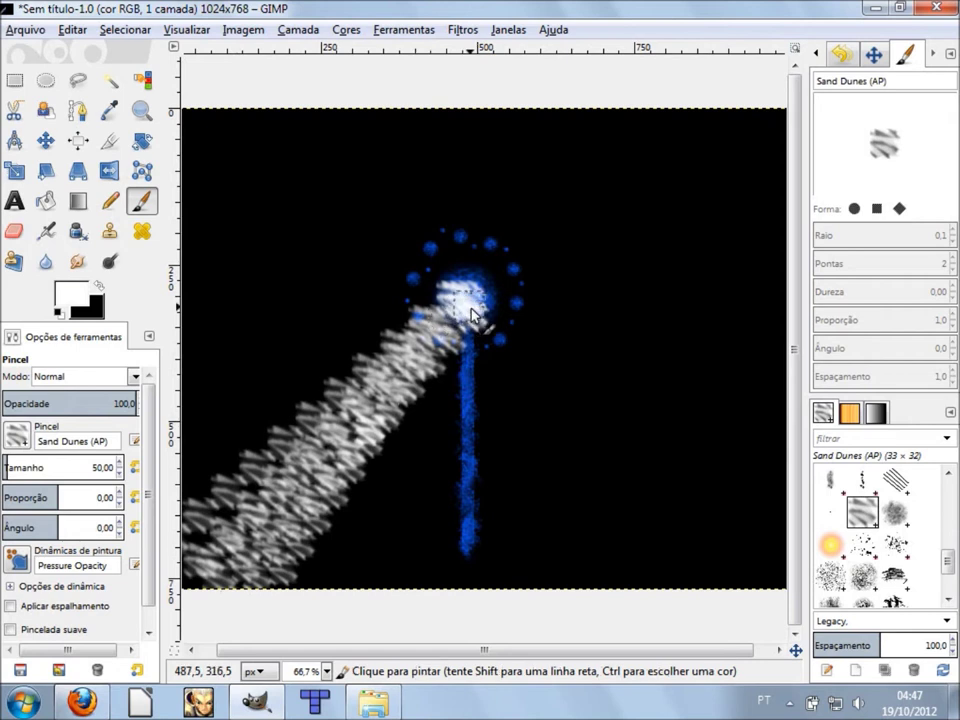
{"action": "left_click_drag", "start_coordinate": [471, 311], "coordinate": [463, 302]}
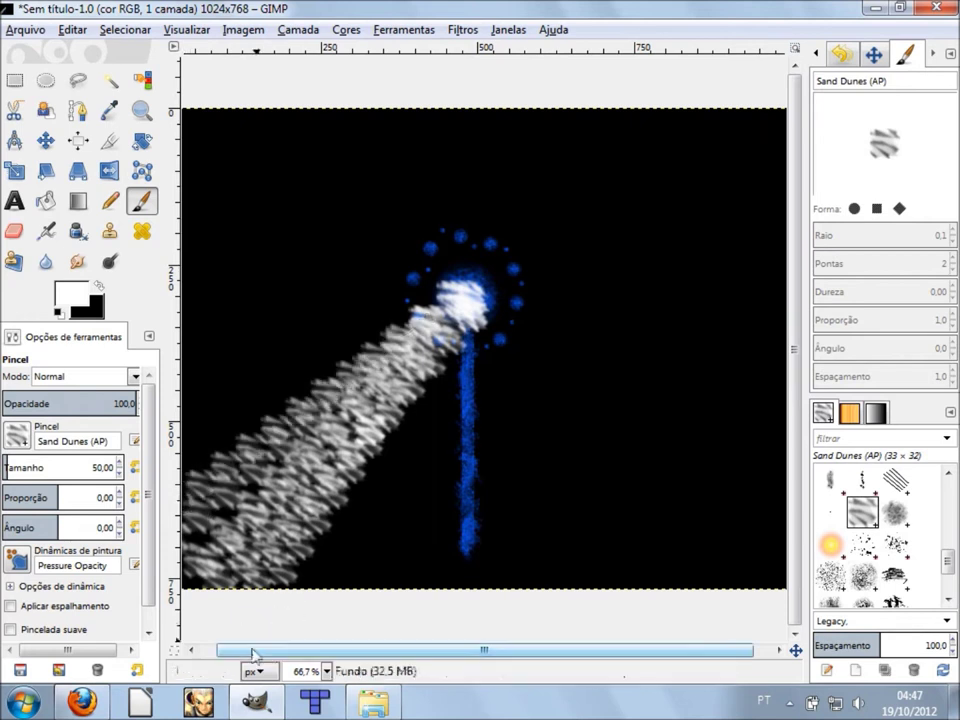
Widen the beam with more straight strokes toward the left and bottom edges.
{"action": "scroll", "coordinate": [226, 655], "scroll_direction": "left", "scroll_amount": 1}
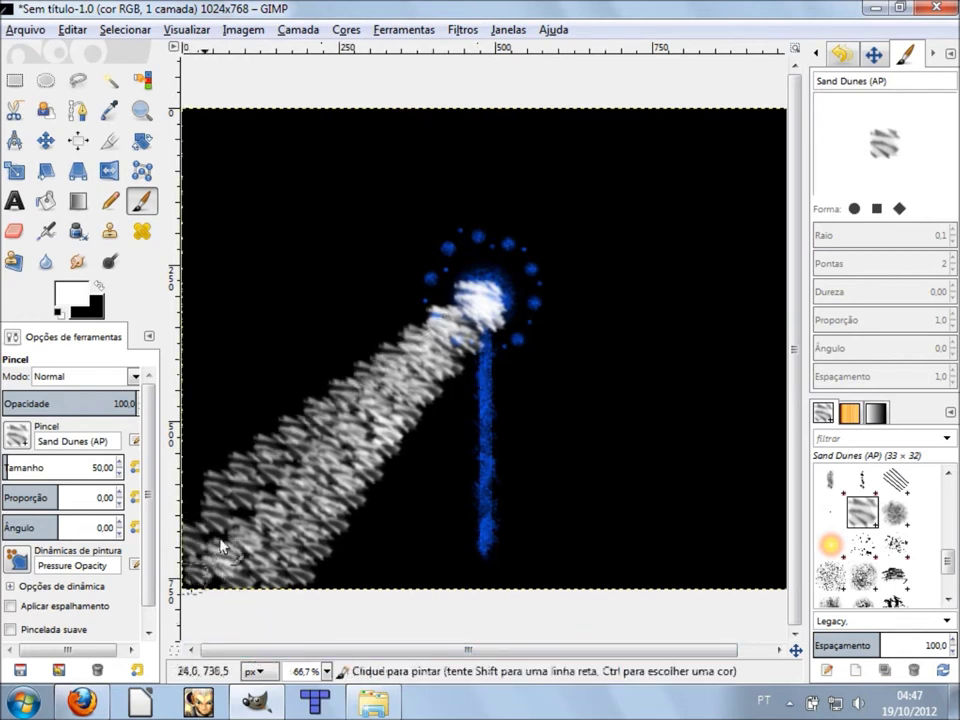
{"action": "mouse_move", "coordinate": [294, 454]}
{"action": "left_mouse_down"}
{"action": "mouse_move", "coordinate": [262, 546]}
{"action": "mouse_move", "coordinate": [390, 410]}
{"action": "mouse_move", "coordinate": [431, 334]}
{"action": "left_mouse_up"}
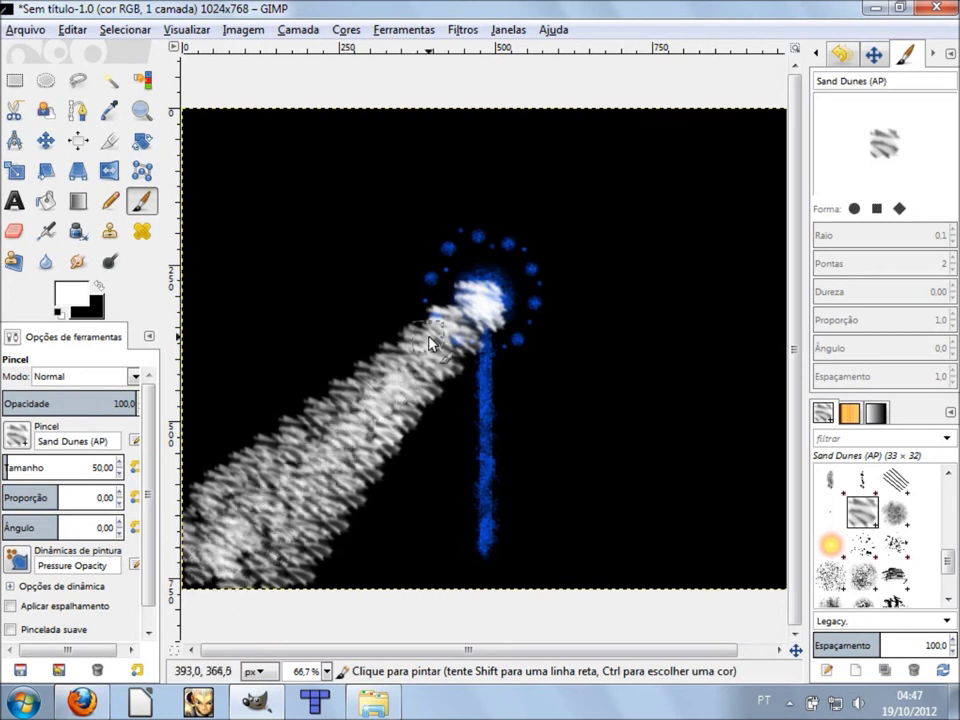
{"action": "left_click", "coordinate": [189, 493], "text": "shift"}
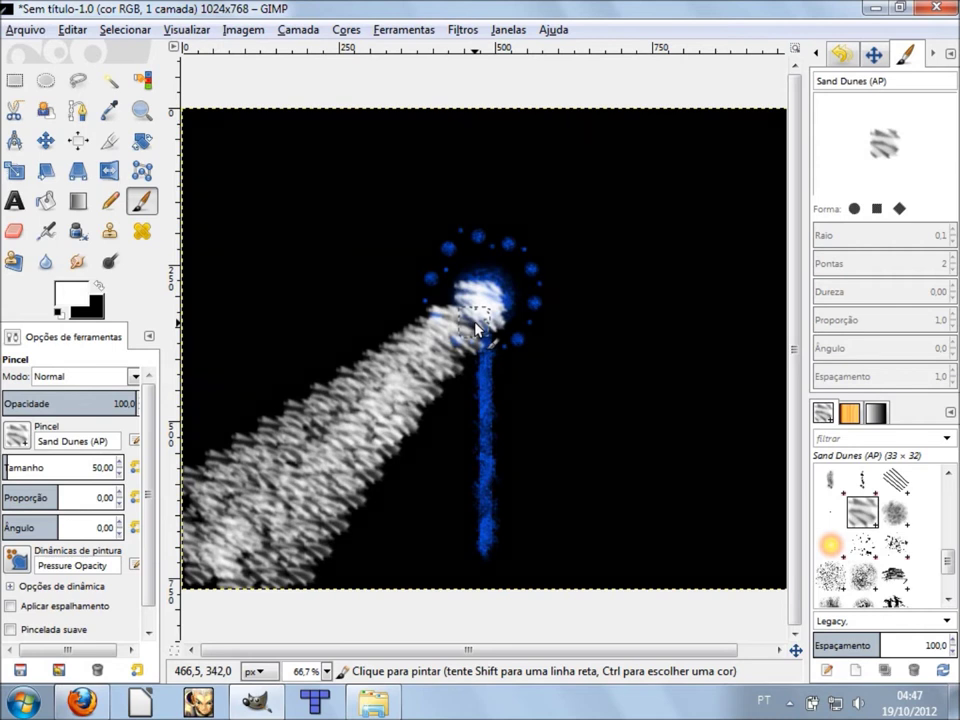
{"action": "left_click", "coordinate": [430, 375]}
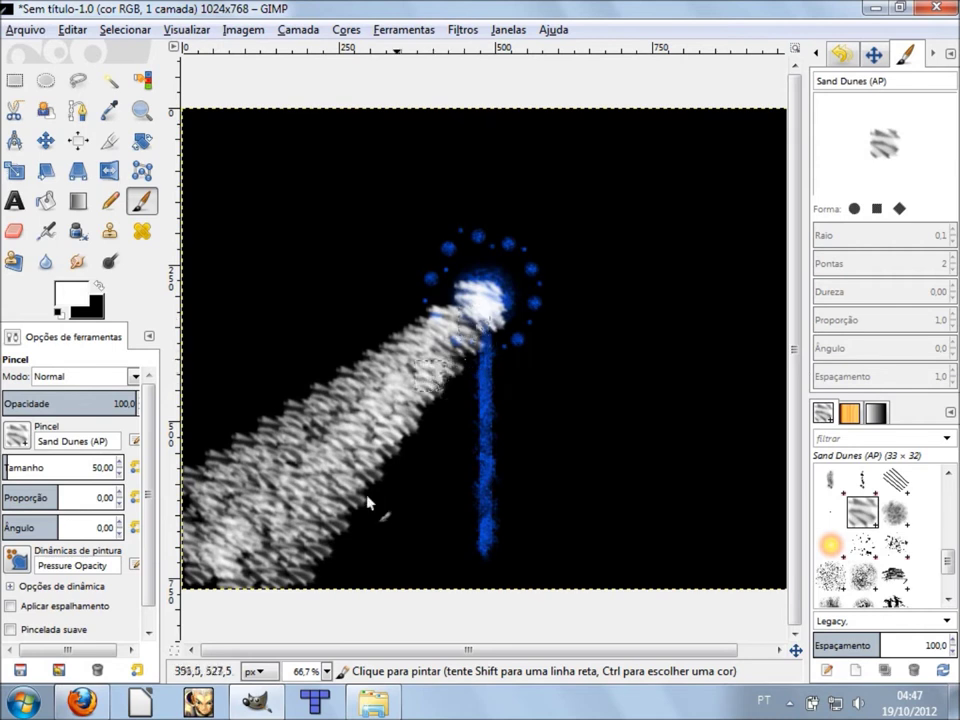
{"action": "left_click", "coordinate": [315, 605], "text": "shift"}
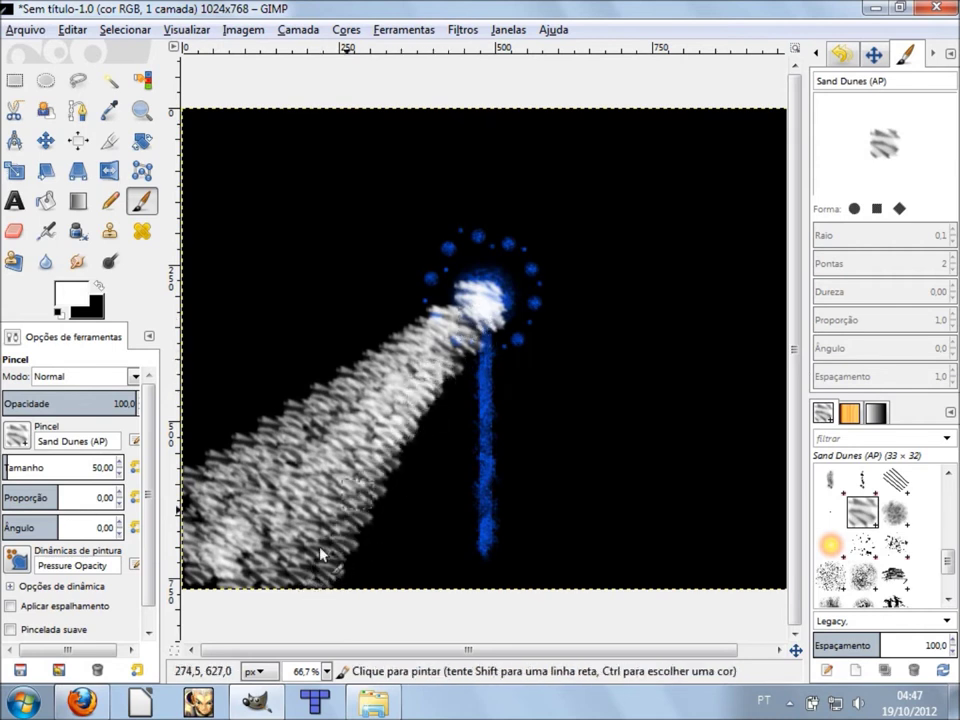
{"action": "left_click", "coordinate": [202, 455], "text": "shift"}
{"action": "left_click", "coordinate": [370, 367]}
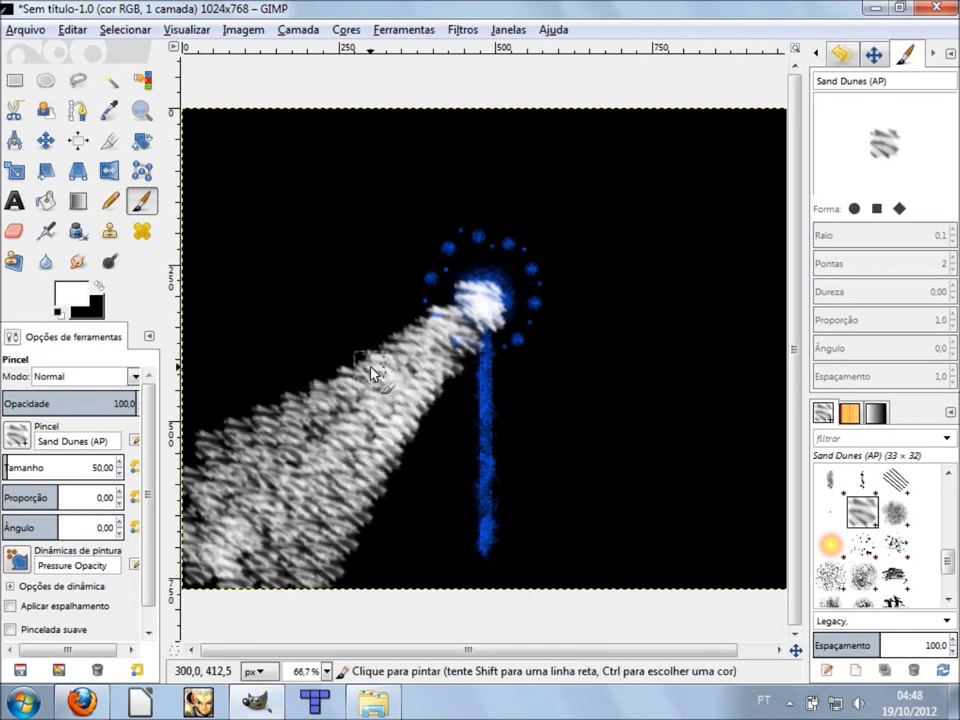
{"action": "left_click", "coordinate": [190, 450], "text": "shift"}
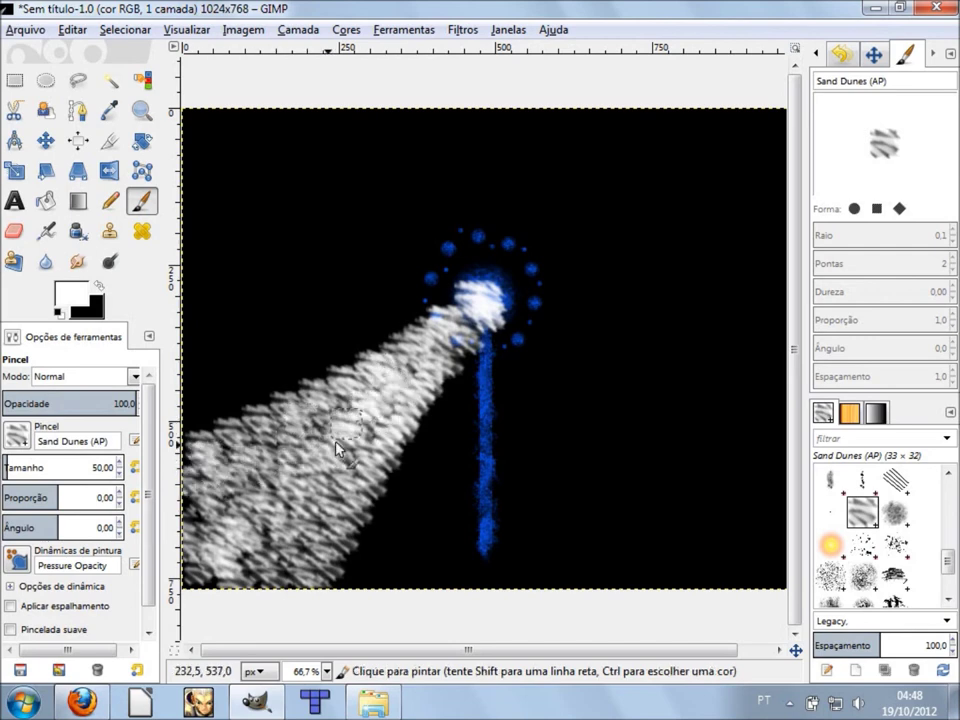
Add a final stroke along the beam's bottom and reopen the foreground colour settings.
{"action": "scroll", "coordinate": [410, 448], "scroll_direction": "up", "scroll_amount": 1}
{"action": "scroll", "coordinate": [355, 398], "scroll_direction": "up", "scroll_amount": 1}
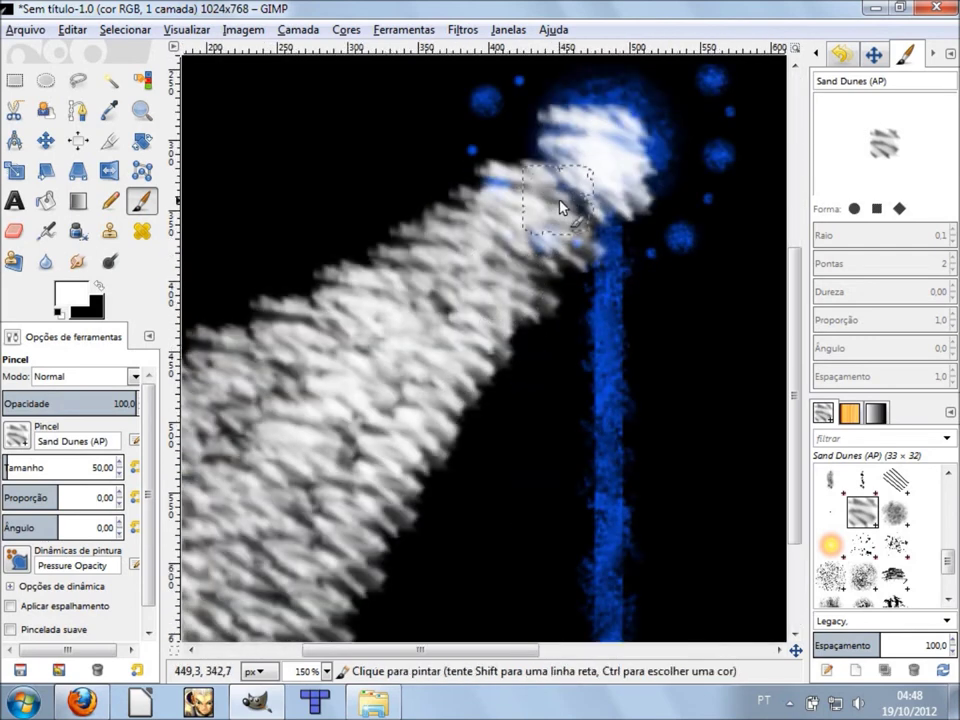
{"action": "scroll", "coordinate": [300, 450], "scroll_direction": "down", "scroll_amount": 1}
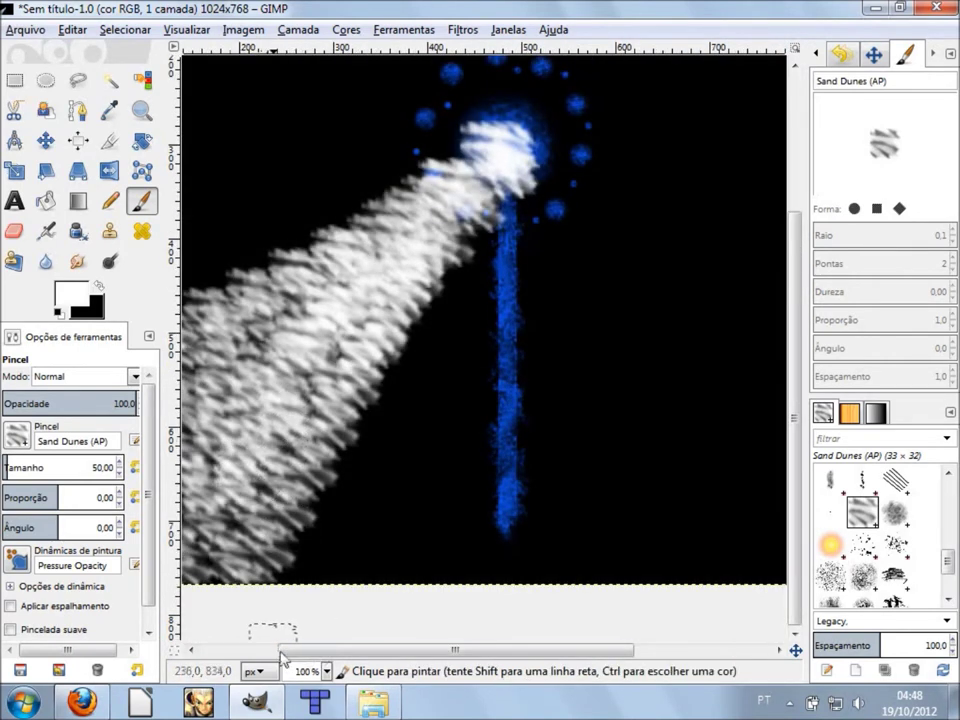
{"action": "left_click_drag", "start_coordinate": [313, 650], "coordinate": [218, 668]}
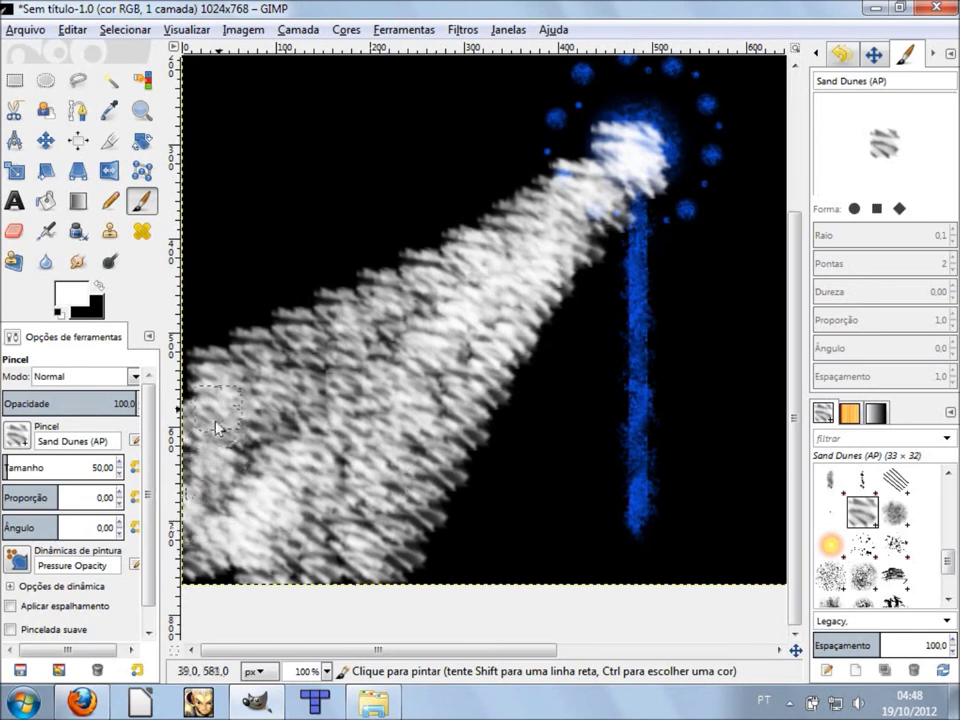
{"action": "left_click", "coordinate": [70, 293]}
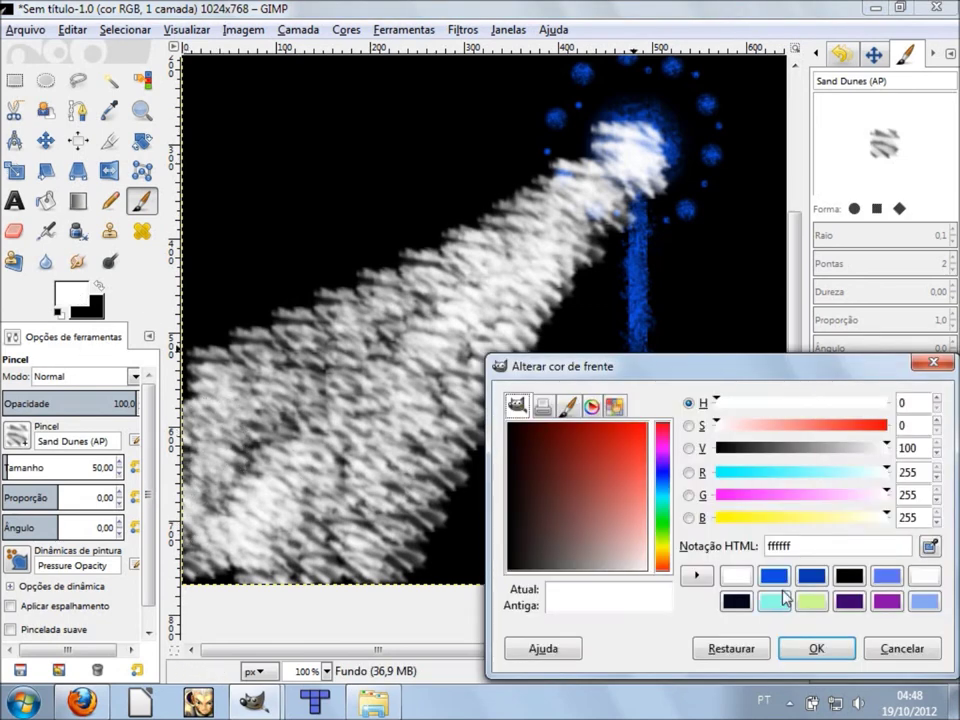
Switch the foreground to blue 0f4ede and cover most of the white beam with blue strokes.
{"action": "left_click", "coordinate": [776, 580]}
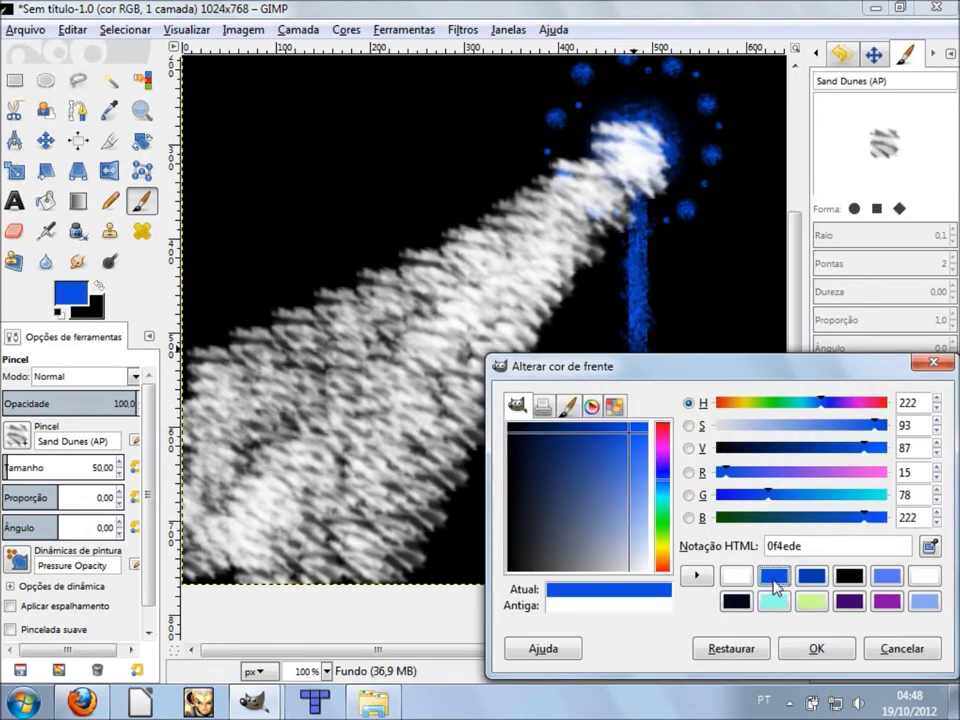
{"action": "left_click", "coordinate": [816, 649]}
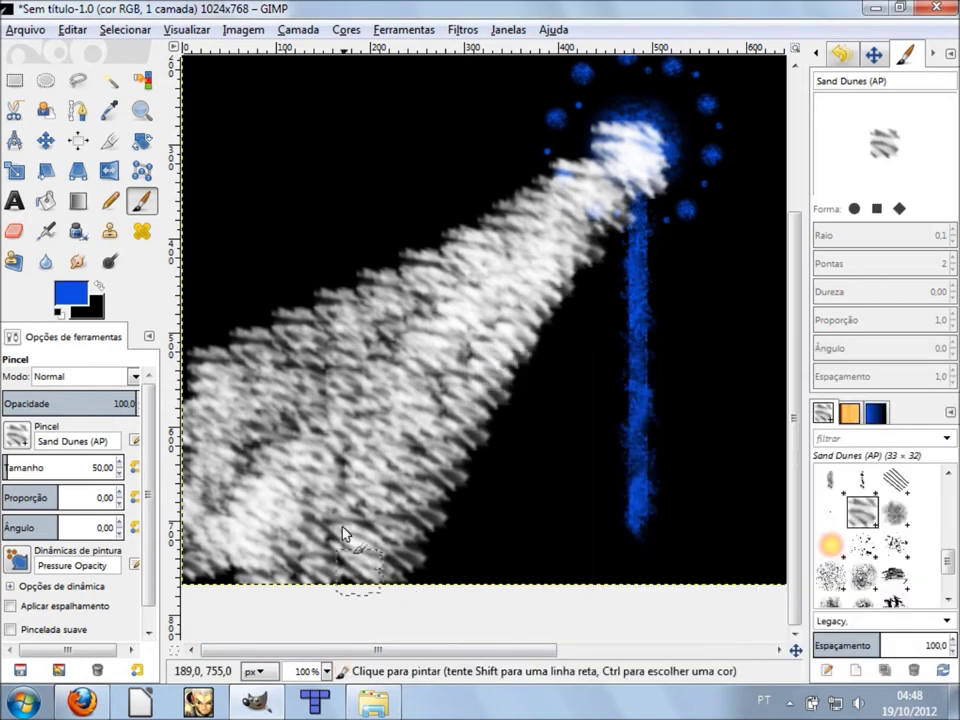
{"action": "mouse_move", "coordinate": [575, 180]}
{"action": "left_mouse_down"}
{"action": "mouse_move", "coordinate": [386, 454]}
{"action": "mouse_move", "coordinate": [289, 568]}
{"action": "mouse_move", "coordinate": [238, 477]}
{"action": "left_mouse_up"}
{"action": "left_click_drag", "start_coordinate": [388, 388], "coordinate": [306, 452]}
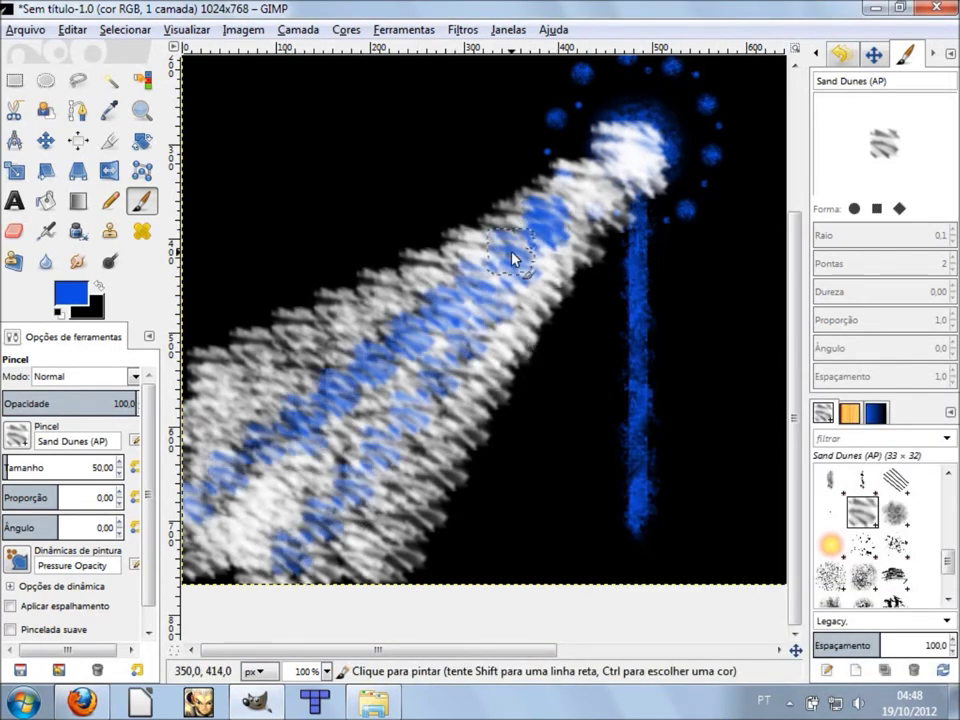
{"action": "left_click_drag", "start_coordinate": [514, 259], "coordinate": [560, 247]}
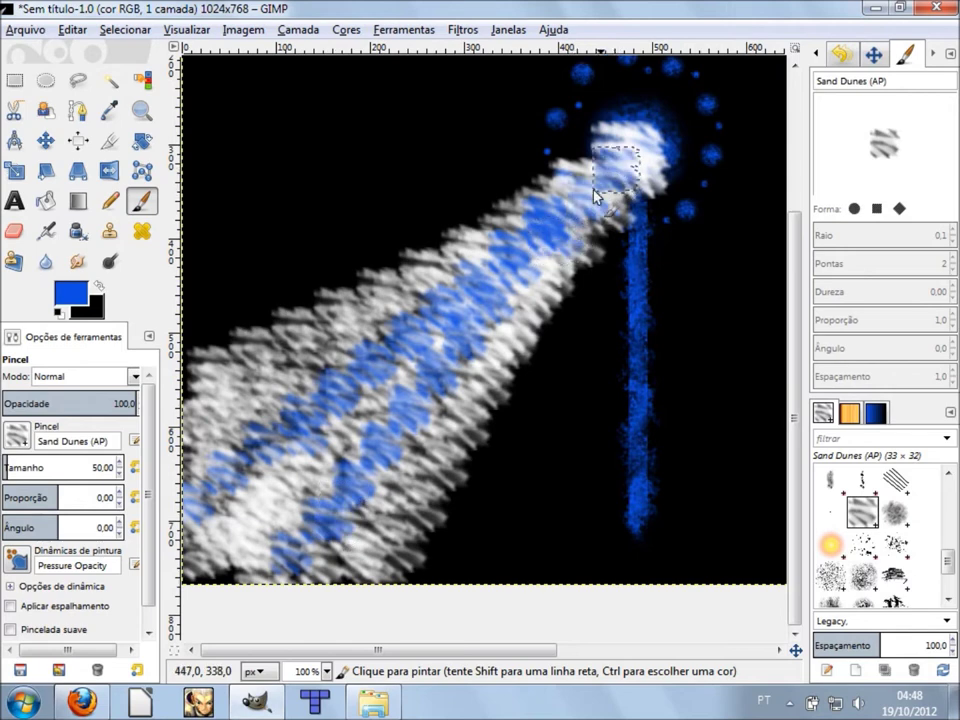
{"action": "mouse_move", "coordinate": [425, 291]}
{"action": "left_mouse_down"}
{"action": "mouse_move", "coordinate": [311, 379]}
{"action": "mouse_move", "coordinate": [229, 414]}
{"action": "left_mouse_up"}
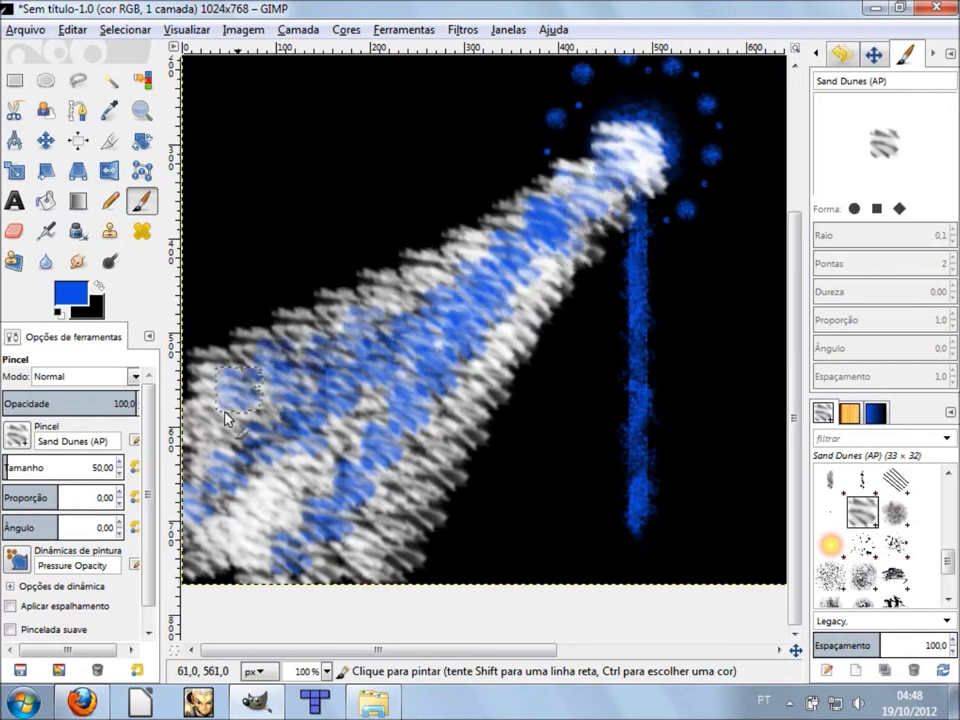
{"action": "mouse_move", "coordinate": [439, 343]}
{"action": "left_mouse_down"}
{"action": "mouse_move", "coordinate": [218, 566]}
{"action": "mouse_move", "coordinate": [392, 523]}
{"action": "mouse_move", "coordinate": [460, 420]}
{"action": "mouse_move", "coordinate": [437, 313]}
{"action": "mouse_move", "coordinate": [399, 306]}
{"action": "mouse_move", "coordinate": [321, 354]}
{"action": "mouse_move", "coordinate": [242, 510]}
{"action": "mouse_move", "coordinate": [350, 520]}
{"action": "mouse_move", "coordinate": [521, 294]}
{"action": "mouse_move", "coordinate": [497, 366]}
{"action": "mouse_move", "coordinate": [414, 360]}
{"action": "mouse_move", "coordinate": [460, 300]}
{"action": "left_mouse_up"}
{"action": "left_click", "coordinate": [70, 292]}
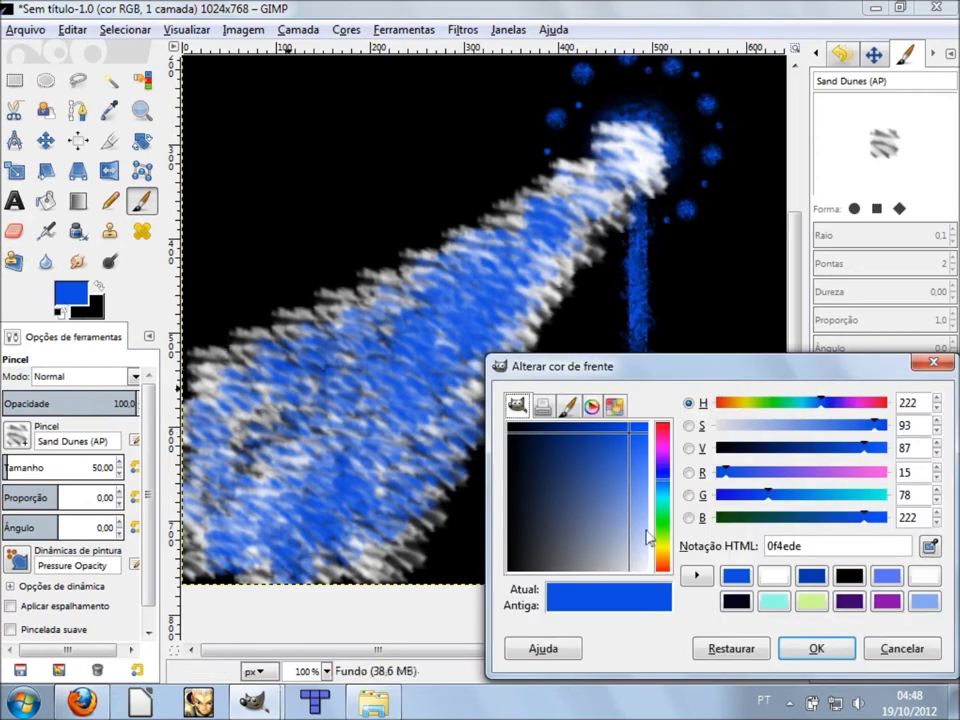
Set the foreground to light blue 749efd and paint over the upper beam.
{"action": "left_click", "coordinate": [642, 468]}
{"action": "left_click_drag", "start_coordinate": [641, 468], "coordinate": [647, 491]}
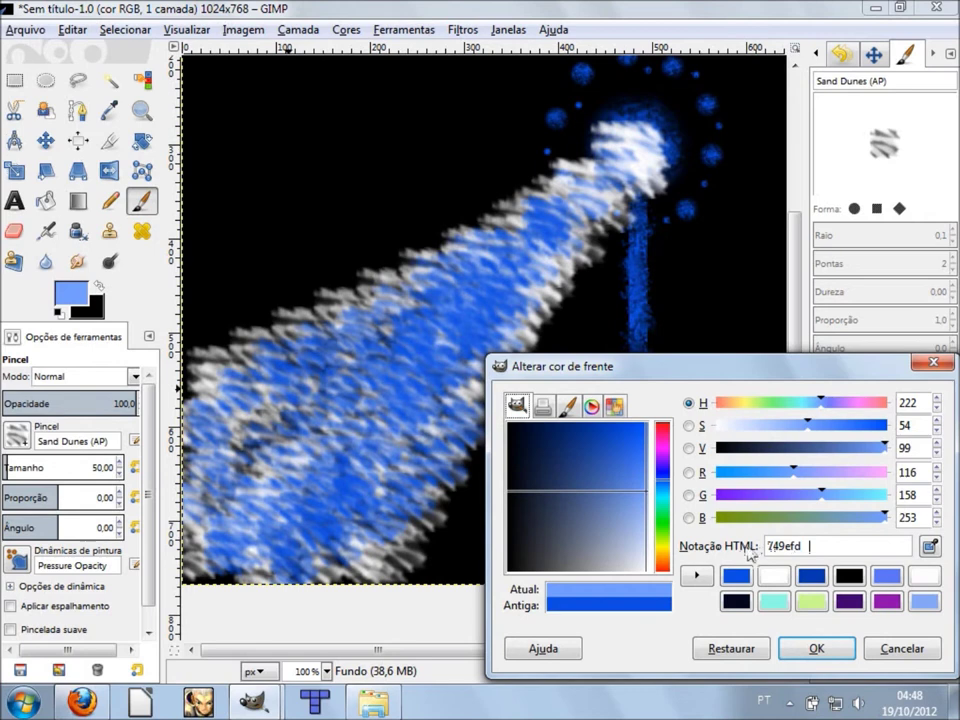
{"action": "left_click", "coordinate": [792, 647]}
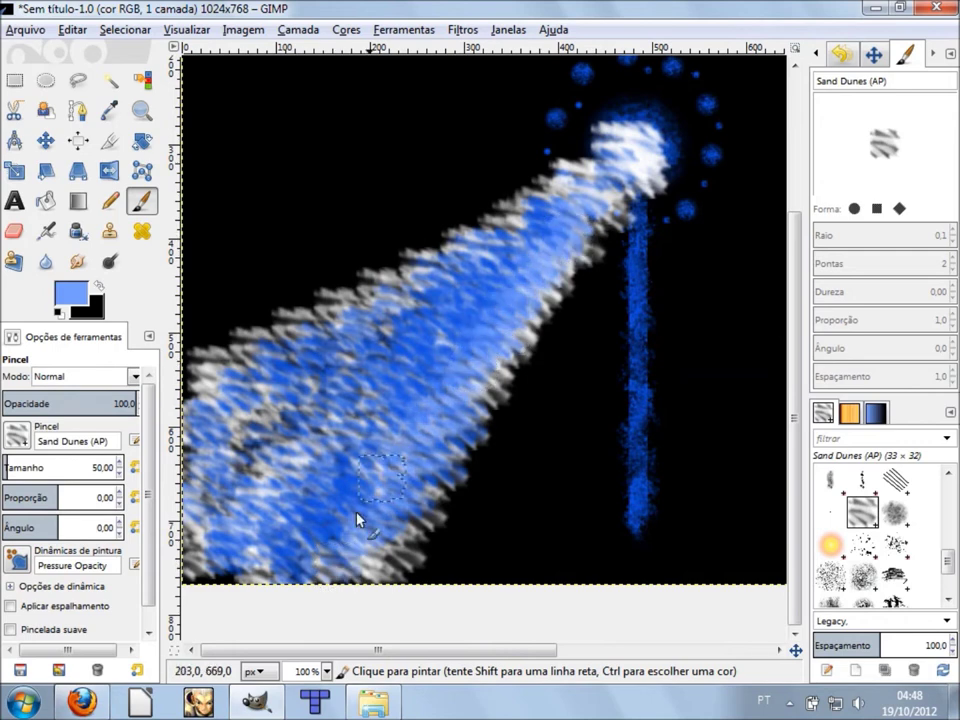
{"action": "mouse_move", "coordinate": [495, 247]}
{"action": "left_mouse_down"}
{"action": "mouse_move", "coordinate": [310, 418]}
{"action": "mouse_move", "coordinate": [322, 462]}
{"action": "left_mouse_up"}
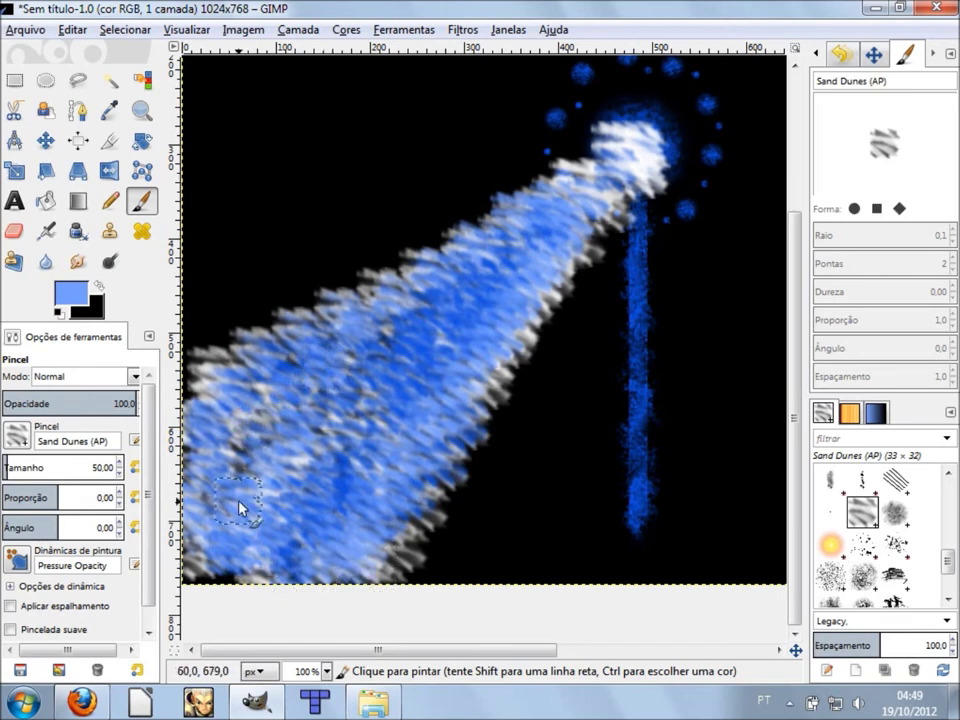
Smudge the beam smooth with the 2. Hardness 075 brush at size 80.
{"action": "left_click", "coordinate": [77, 262]}
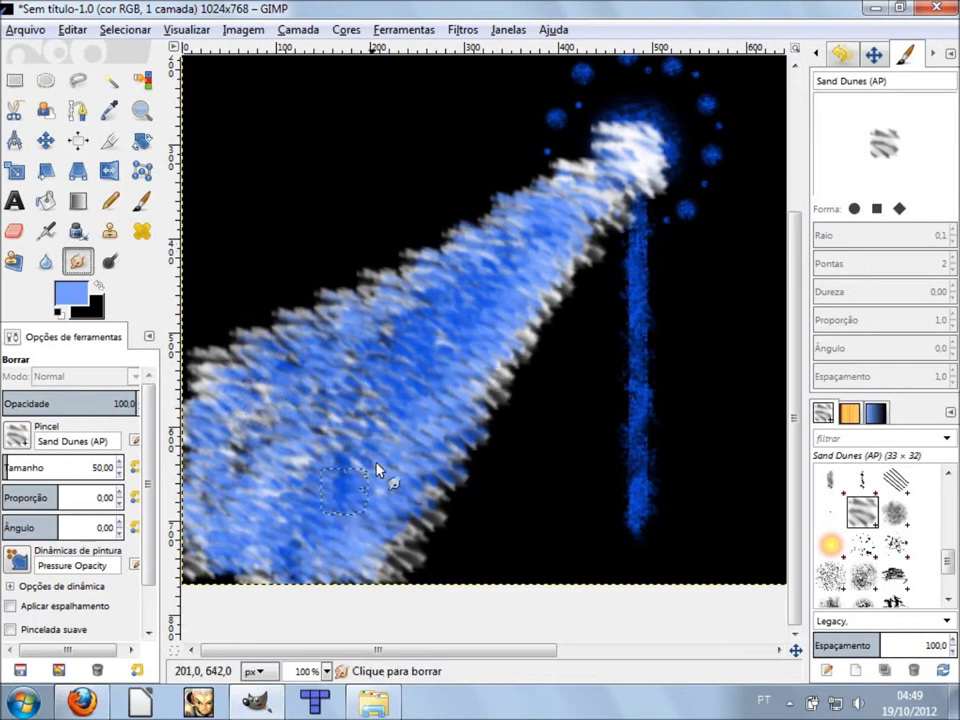
{"action": "scroll", "coordinate": [874, 559], "scroll_direction": "up", "scroll_amount": 3}
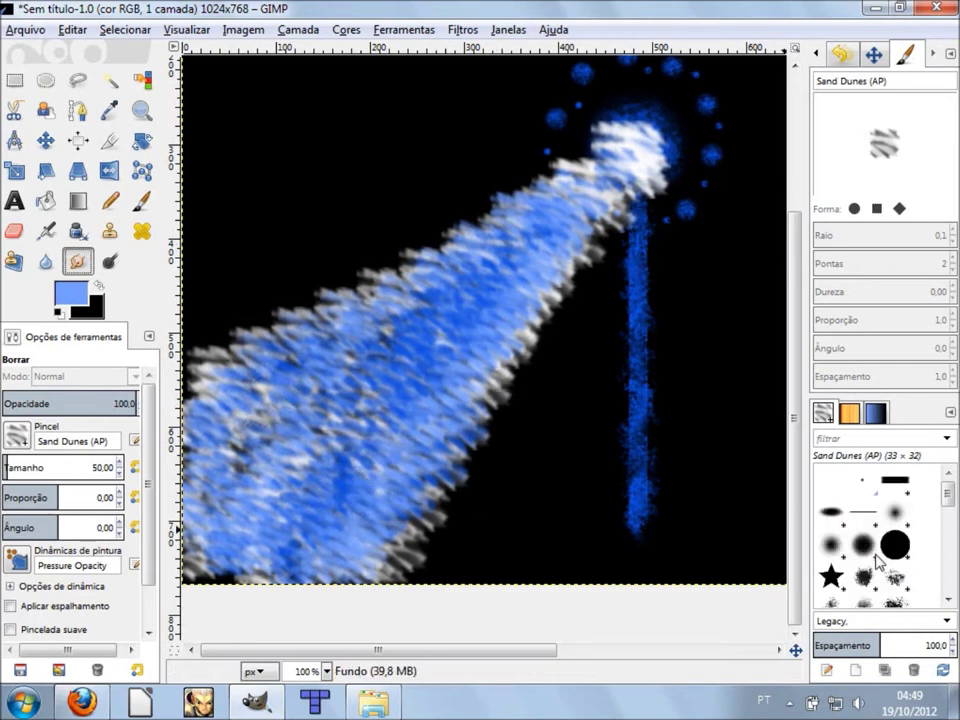
{"action": "left_click", "coordinate": [876, 560]}
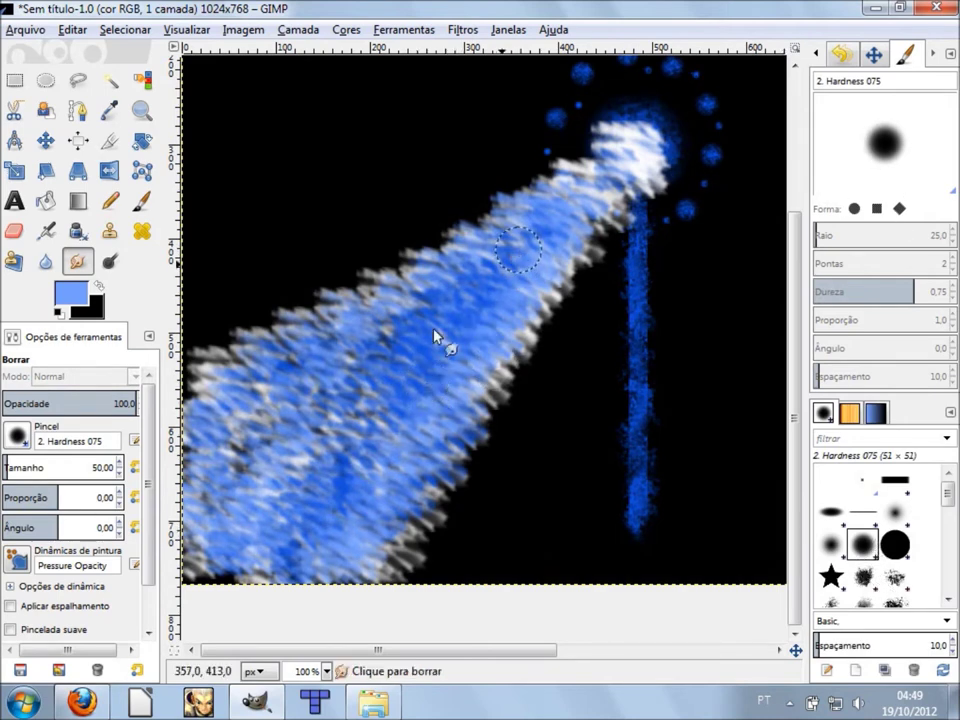
{"action": "left_click_drag", "start_coordinate": [433, 335], "coordinate": [160, 505]}
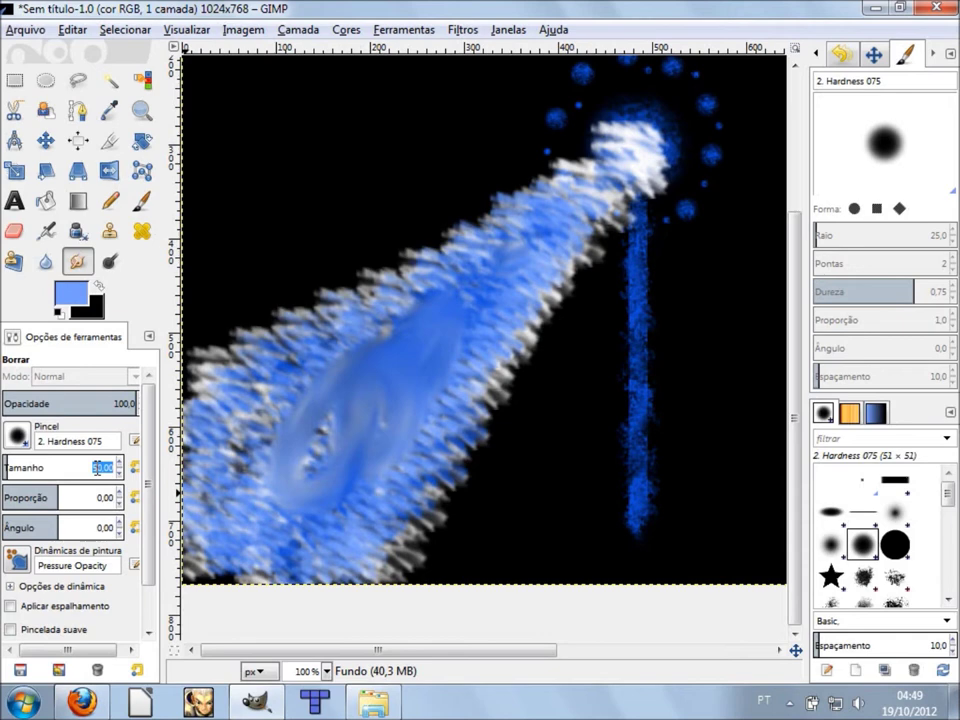
{"action": "type", "text": "80"}
{"action": "key", "text": "Return"}
{"action": "mouse_move", "coordinate": [298, 513]}
{"action": "left_mouse_down"}
{"action": "mouse_move", "coordinate": [231, 553]}
{"action": "mouse_move", "coordinate": [264, 521]}
{"action": "mouse_move", "coordinate": [279, 437]}
{"action": "mouse_move", "coordinate": [206, 455]}
{"action": "mouse_move", "coordinate": [309, 390]}
{"action": "mouse_move", "coordinate": [242, 403]}
{"action": "mouse_move", "coordinate": [381, 326]}
{"action": "mouse_move", "coordinate": [199, 392]}
{"action": "mouse_move", "coordinate": [381, 332]}
{"action": "mouse_move", "coordinate": [417, 302]}
{"action": "mouse_move", "coordinate": [459, 309]}
{"action": "mouse_move", "coordinate": [578, 224]}
{"action": "mouse_move", "coordinate": [596, 186]}
{"action": "mouse_move", "coordinate": [625, 163]}
{"action": "mouse_move", "coordinate": [644, 173]}
{"action": "mouse_move", "coordinate": [627, 169]}
{"action": "mouse_move", "coordinate": [530, 287]}
{"action": "mouse_move", "coordinate": [497, 303]}
{"action": "mouse_move", "coordinate": [533, 233]}
{"action": "mouse_move", "coordinate": [518, 225]}
{"action": "mouse_move", "coordinate": [410, 297]}
{"action": "mouse_move", "coordinate": [371, 338]}
{"action": "mouse_move", "coordinate": [446, 399]}
{"action": "mouse_move", "coordinate": [420, 414]}
{"action": "mouse_move", "coordinate": [347, 574]}
{"action": "mouse_move", "coordinate": [352, 563]}
{"action": "mouse_move", "coordinate": [285, 574]}
{"action": "mouse_move", "coordinate": [418, 443]}
{"action": "mouse_move", "coordinate": [482, 300]}
{"action": "mouse_move", "coordinate": [456, 343]}
{"action": "mouse_move", "coordinate": [467, 400]}
{"action": "mouse_move", "coordinate": [395, 533]}
{"action": "mouse_move", "coordinate": [396, 568]}
{"action": "mouse_move", "coordinate": [446, 521]}
{"action": "mouse_move", "coordinate": [487, 396]}
{"action": "mouse_move", "coordinate": [525, 321]}
{"action": "mouse_move", "coordinate": [551, 317]}
{"action": "mouse_move", "coordinate": [561, 272]}
{"action": "mouse_move", "coordinate": [595, 246]}
{"action": "left_mouse_up"}
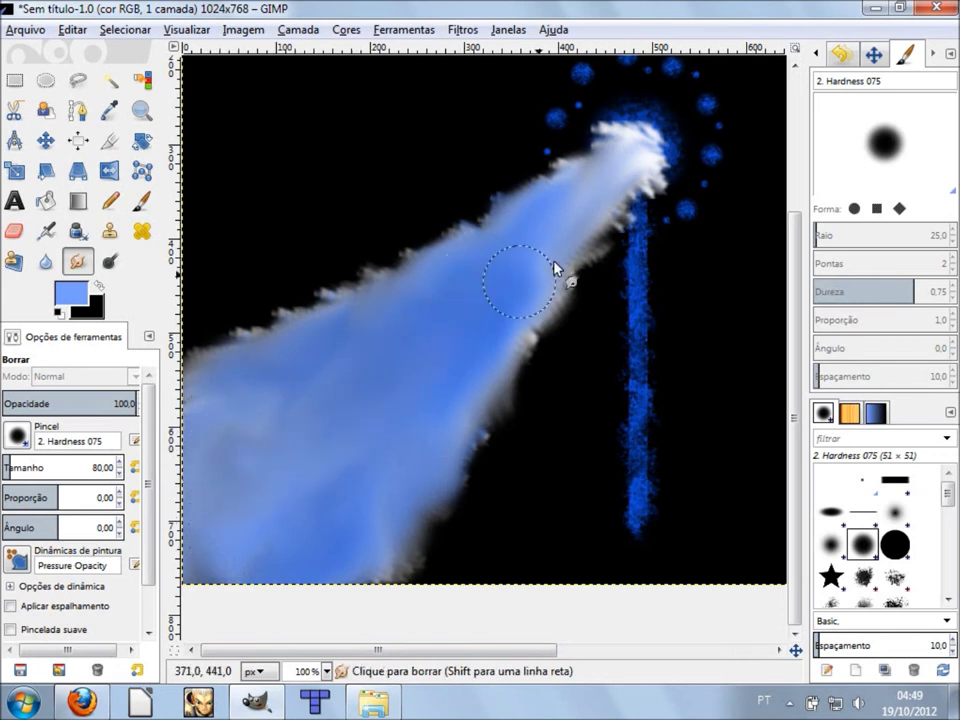
{"action": "mouse_move", "coordinate": [622, 160]}
{"action": "left_mouse_down"}
{"action": "mouse_move", "coordinate": [646, 152]}
{"action": "mouse_move", "coordinate": [490, 283]}
{"action": "left_mouse_up"}
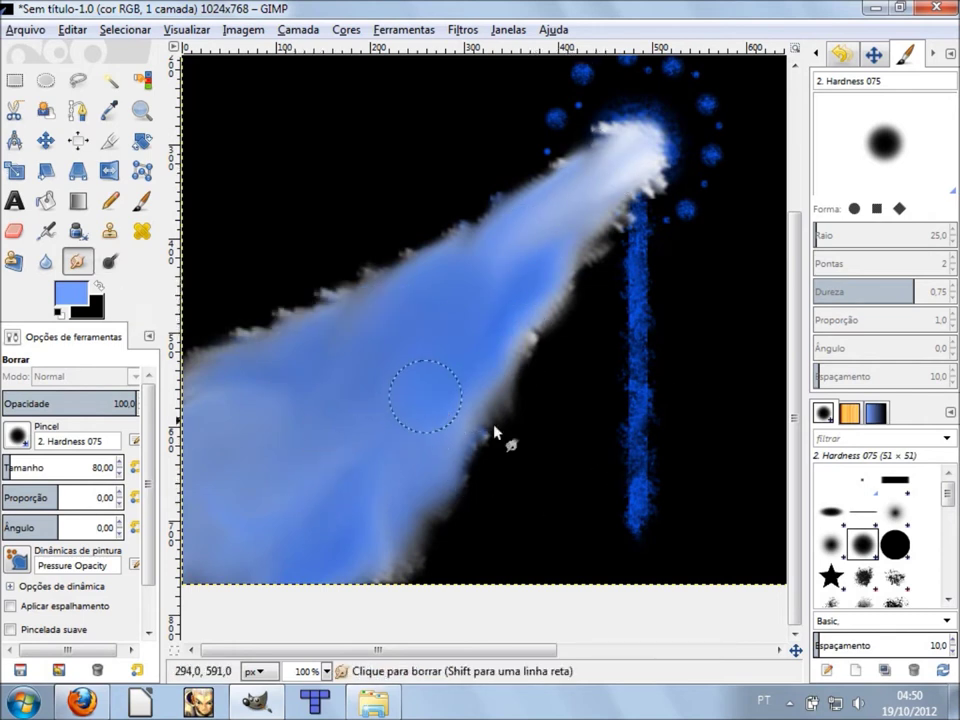
{"action": "scroll", "coordinate": [703, 456], "scroll_direction": "up", "scroll_amount": 3}
{"action": "scroll", "coordinate": [652, 393], "scroll_direction": "down", "scroll_amount": 2}
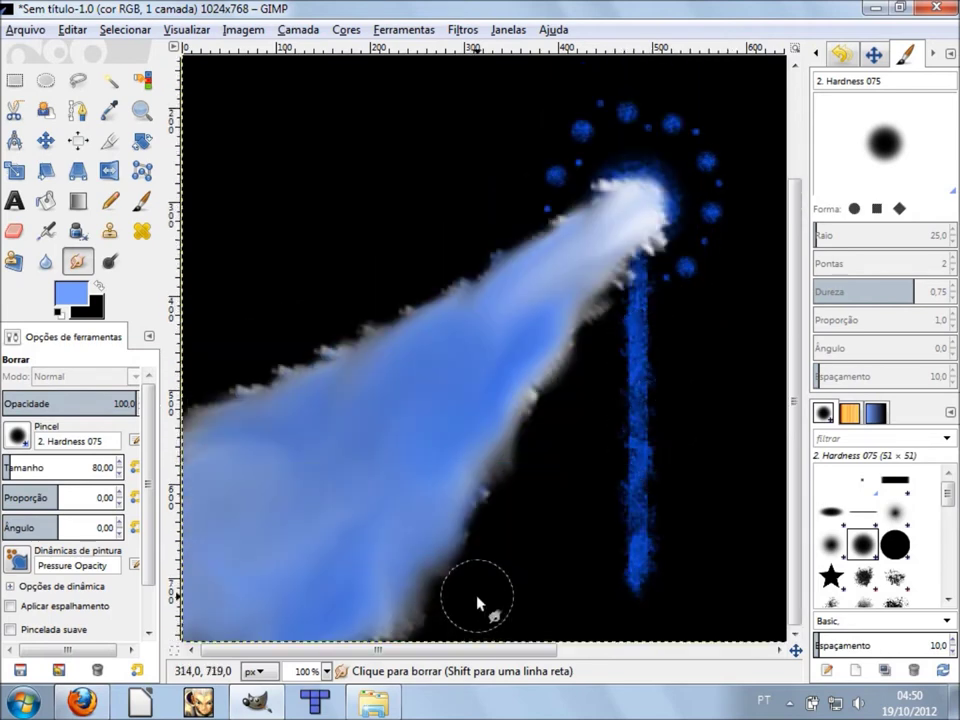
Select Dodge/Burn with Dodge, Midtones, exposure 50, size 80, without changing the painting.
{"action": "left_click", "coordinate": [110, 261]}
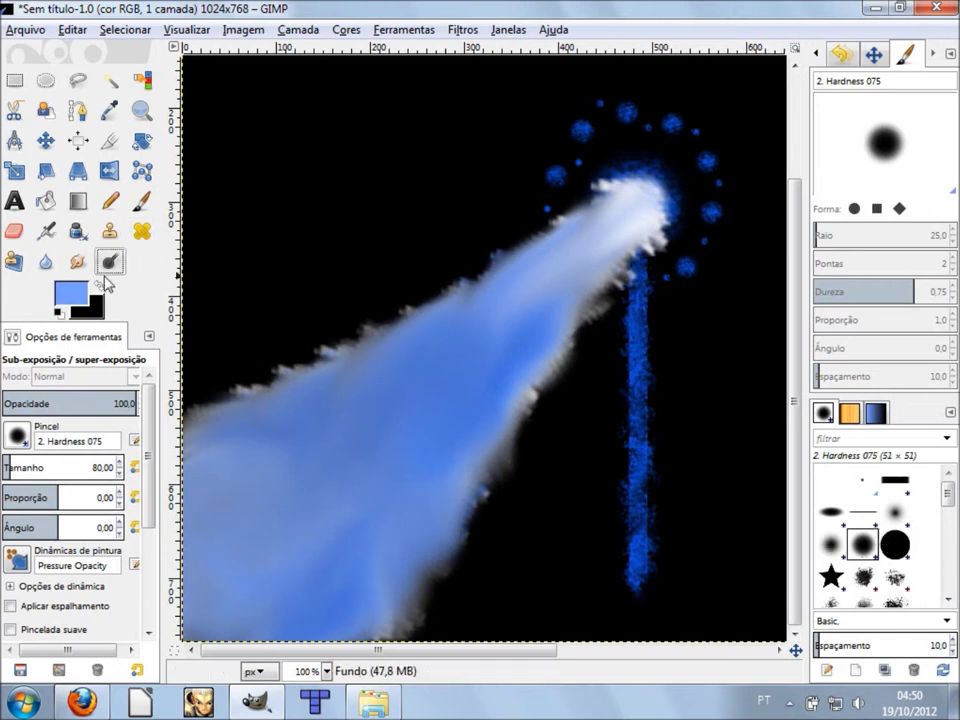
{"action": "left_click_drag", "start_coordinate": [150, 487], "coordinate": [155, 503]}
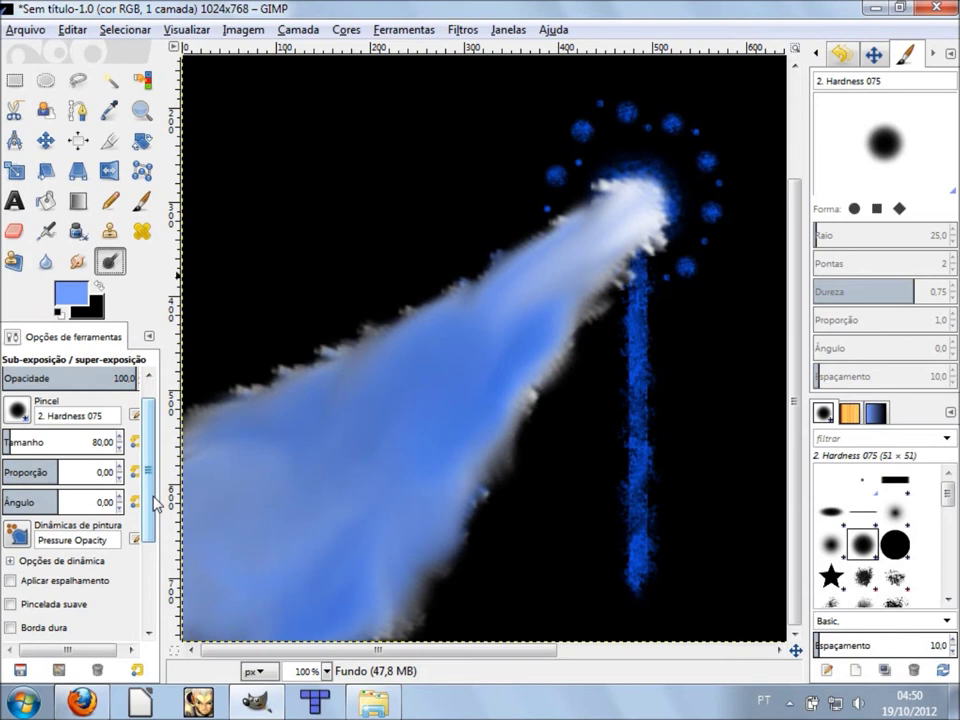
{"action": "mouse_move", "coordinate": [155, 503]}
{"action": "left_mouse_down"}
{"action": "mouse_move", "coordinate": [161, 497]}
{"action": "mouse_move", "coordinate": [78, 432]}
{"action": "left_mouse_up"}
{"action": "key", "text": "ctrl+z"}
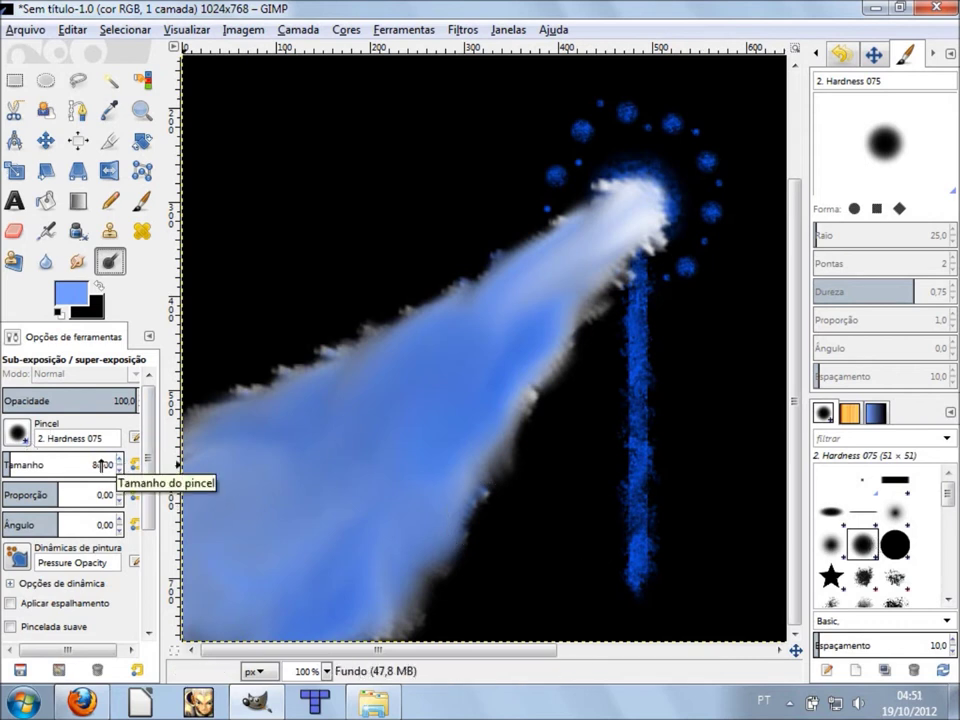
{"action": "left_click_drag", "start_coordinate": [150, 460], "coordinate": [152, 565]}
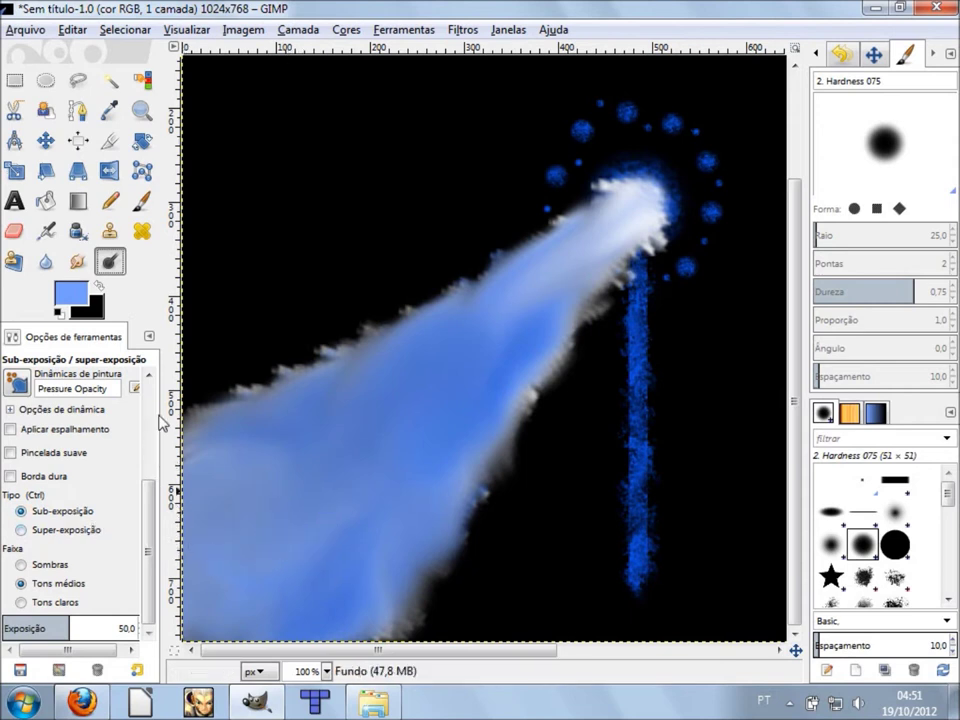
{"action": "scroll", "coordinate": [155, 417], "scroll_direction": "up", "scroll_amount": 5}
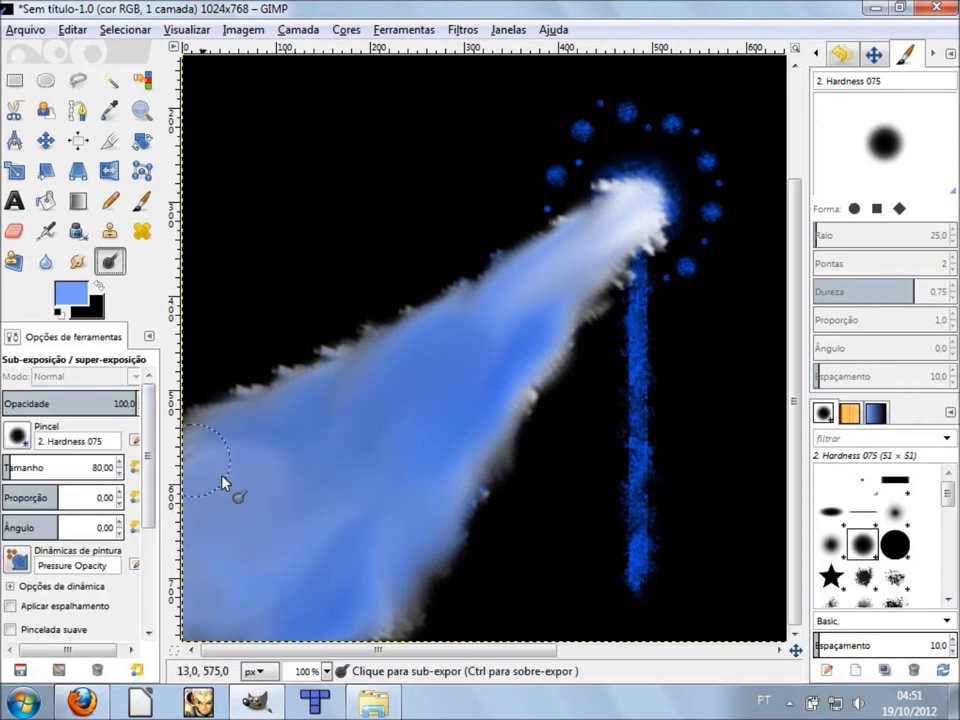
Dodge a trial spot on the beam, undo it, and lighten the vertical streak.
{"action": "left_click", "coordinate": [366, 462]}
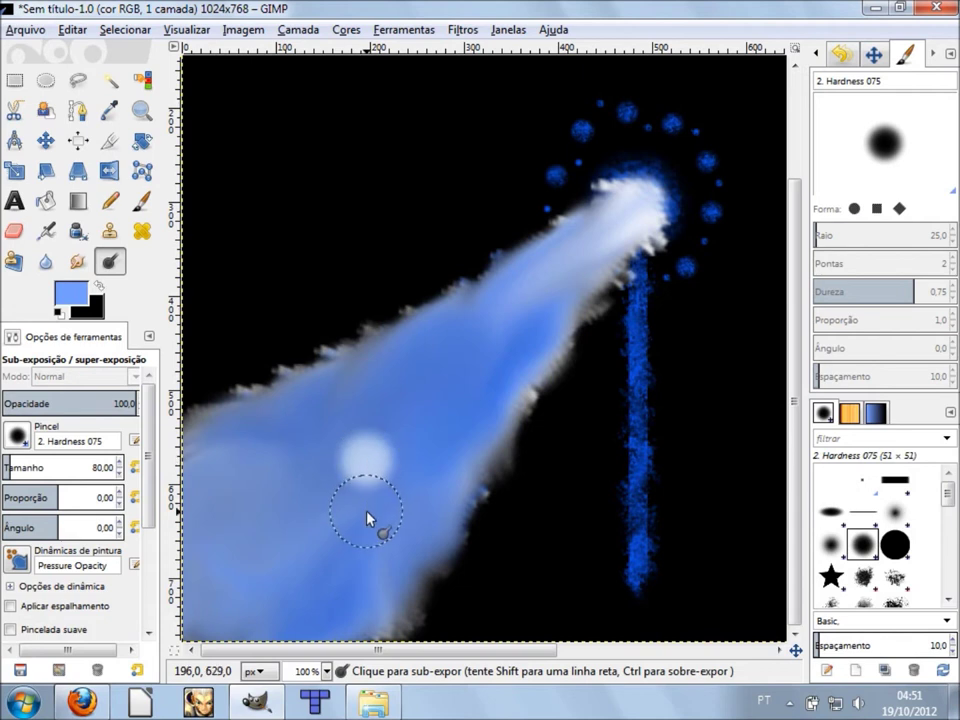
{"action": "left_click", "coordinate": [370, 456]}
{"action": "key", "text": "z"}
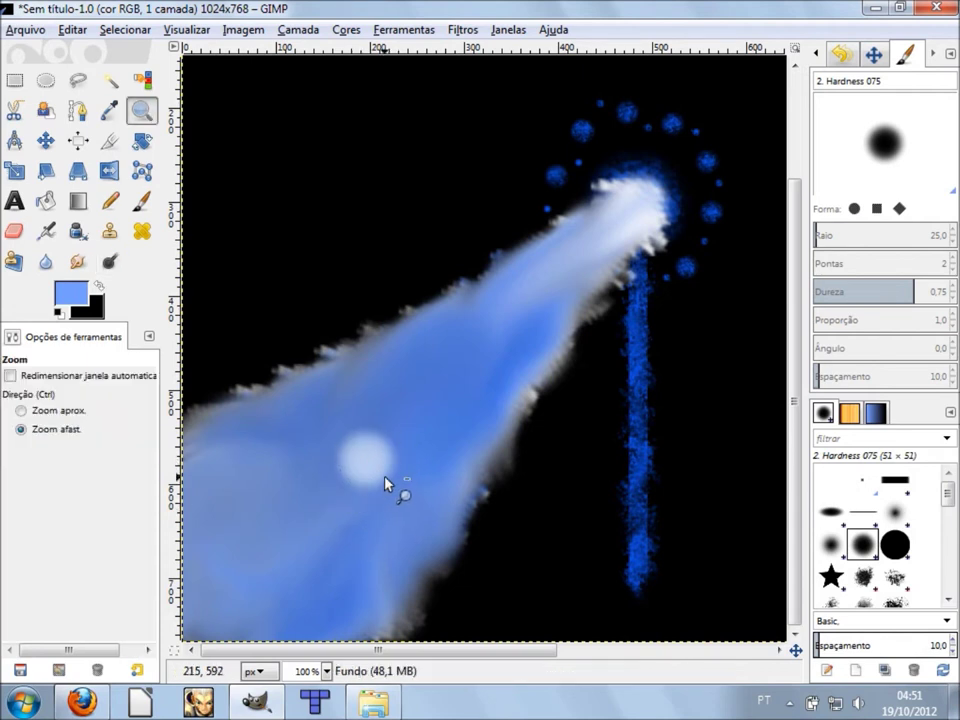
{"action": "key", "text": "ctrl+z"}
{"action": "key", "text": "ctrl+z"}
{"action": "key", "text": "ctrl+y"}
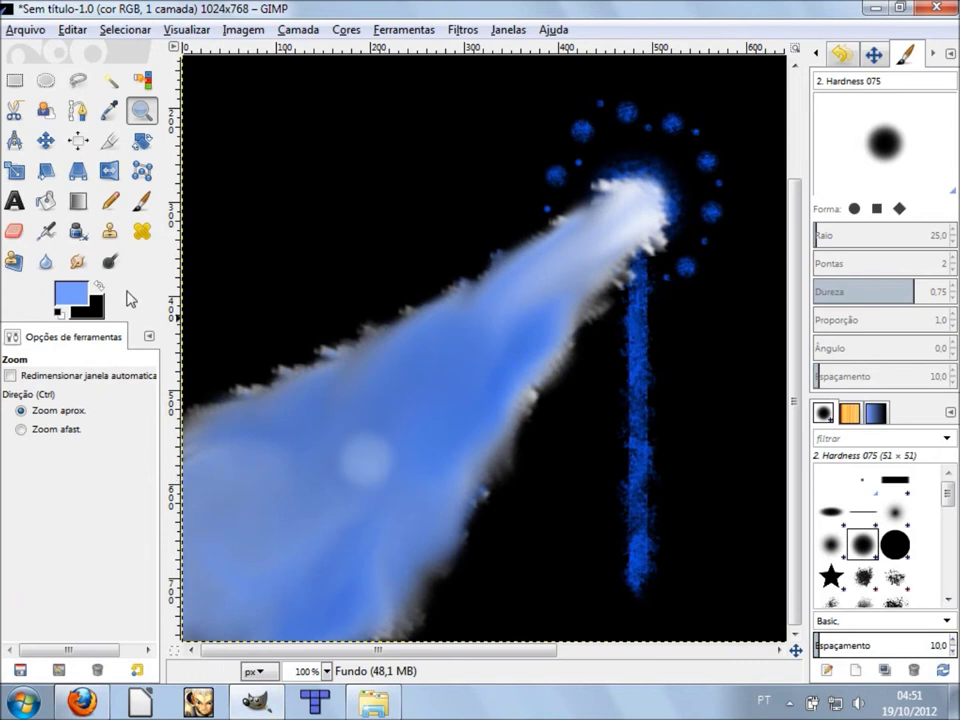
{"action": "key", "text": "shift+b"}
{"action": "key", "text": "shift+d"}
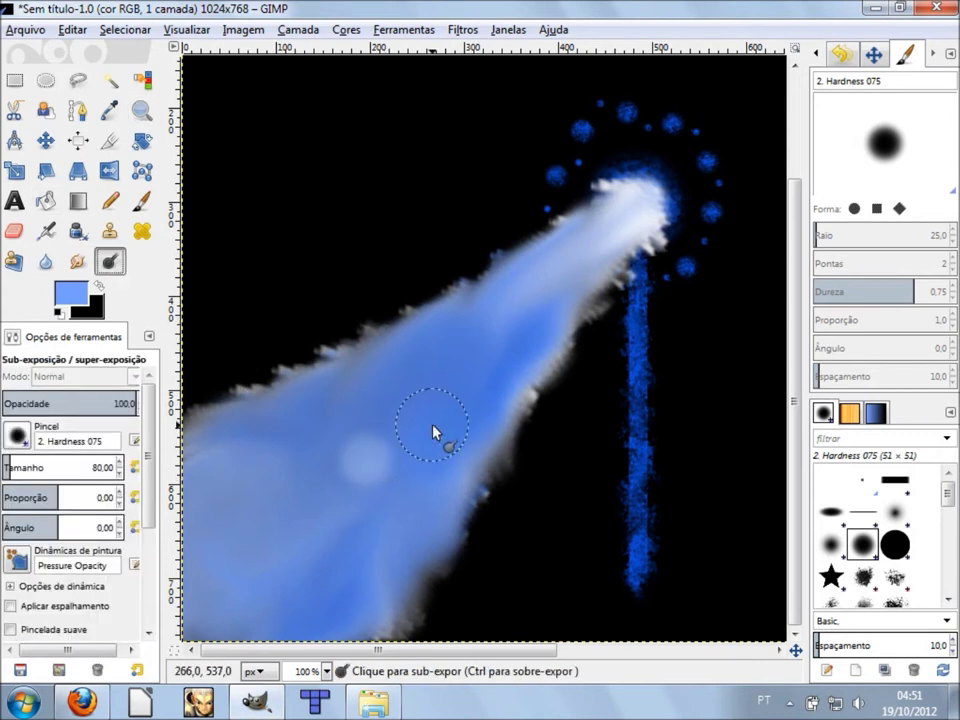
{"action": "key", "text": "ctrl+z"}
{"action": "left_click_drag", "start_coordinate": [615, 407], "coordinate": [615, 568]}
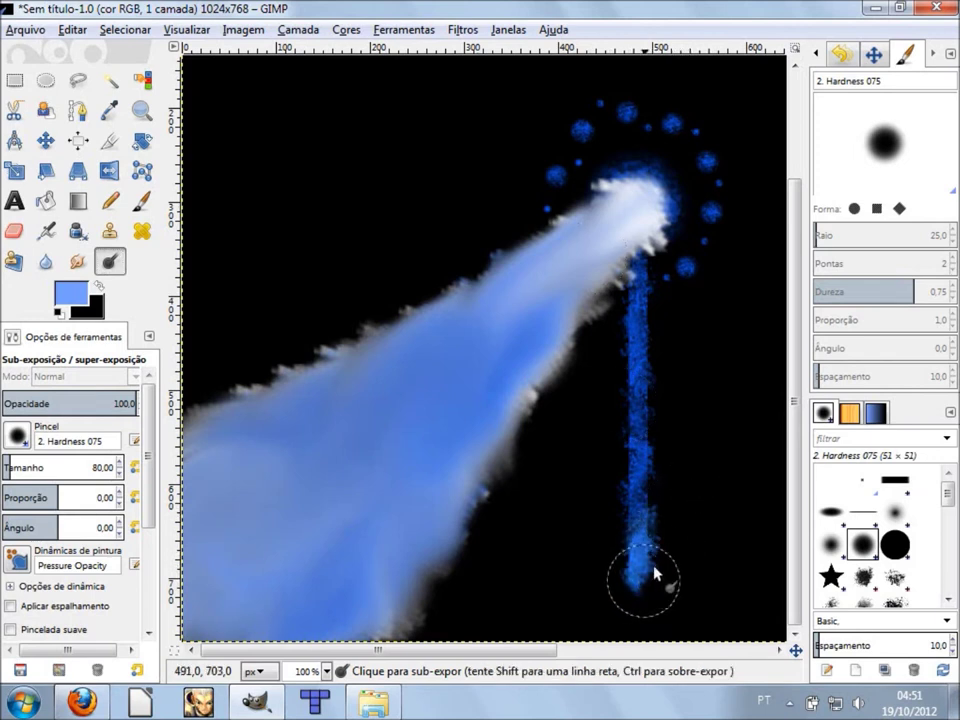
{"action": "left_click_drag", "start_coordinate": [672, 566], "coordinate": [610, 412]}
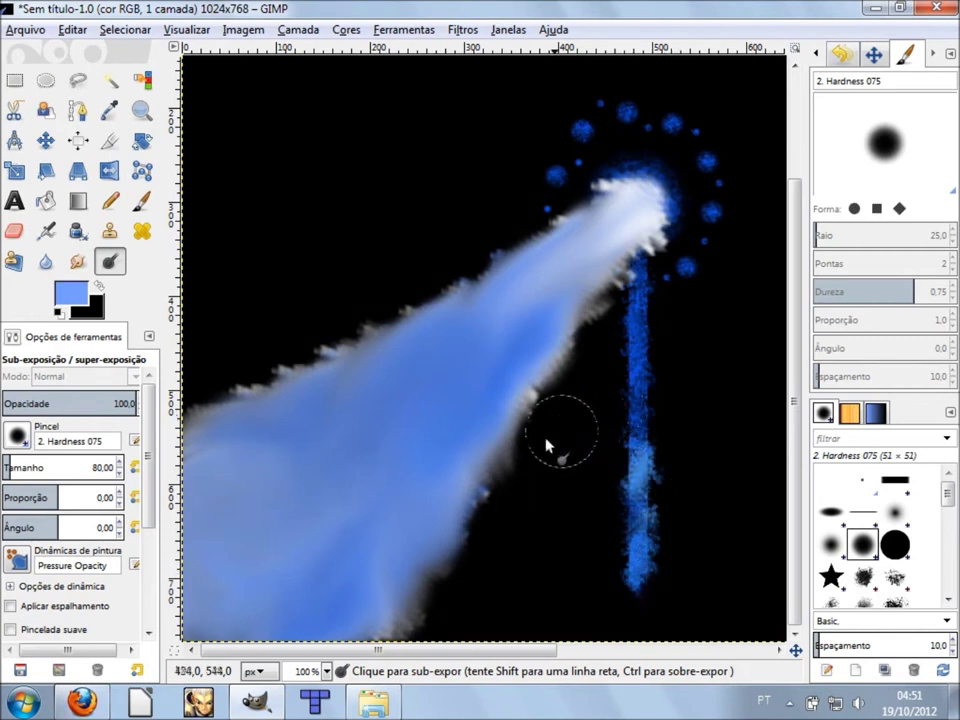
{"action": "key", "text": "ctrl"}
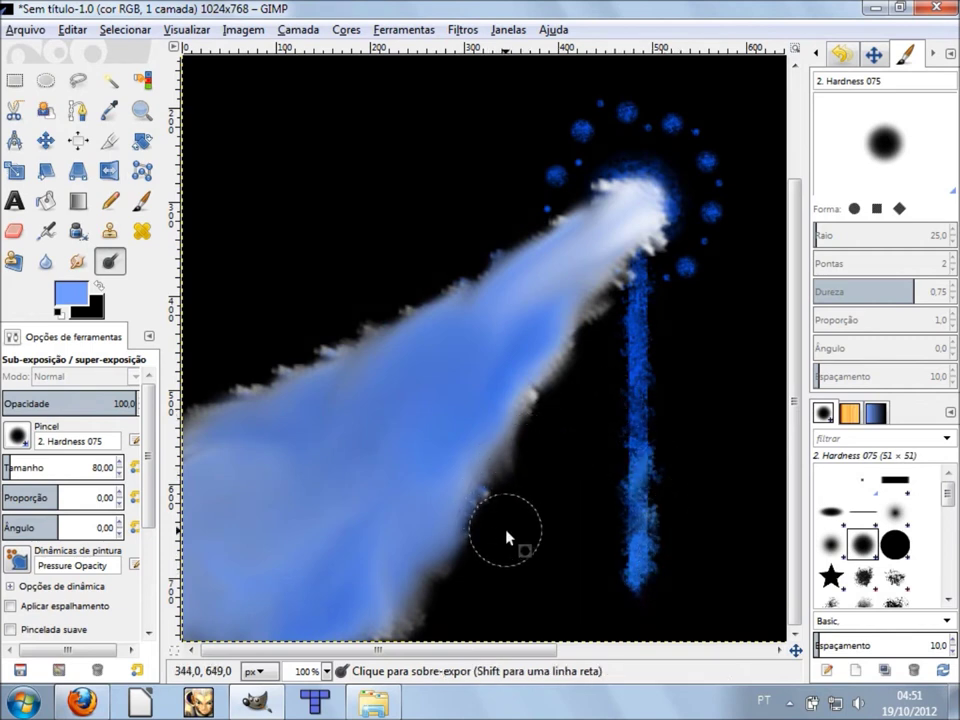
{"action": "key", "text": "z"}
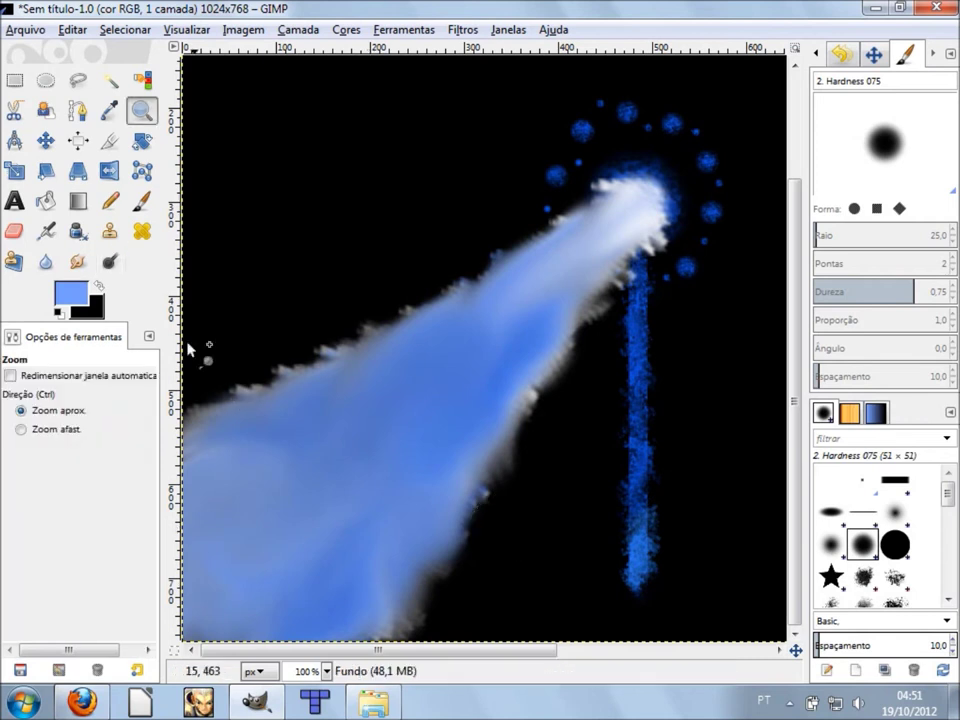
Dodge three spots and several bands along the blue beam and its lower-right edge.
{"action": "left_click", "coordinate": [109, 261]}
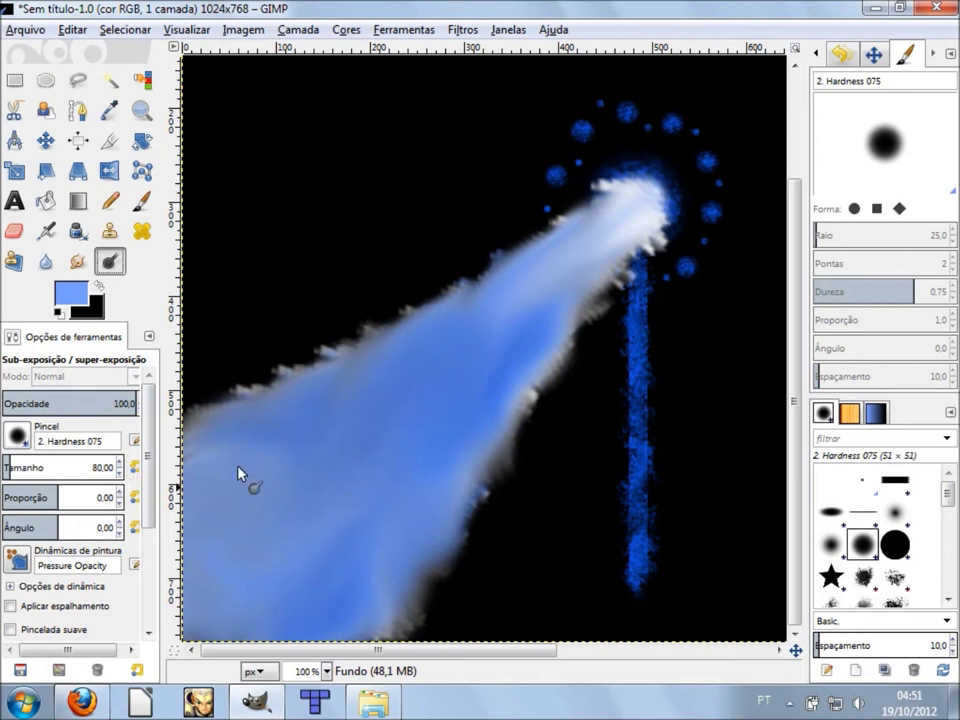
{"action": "left_click", "coordinate": [532, 280]}
{"action": "left_click", "coordinate": [474, 328]}
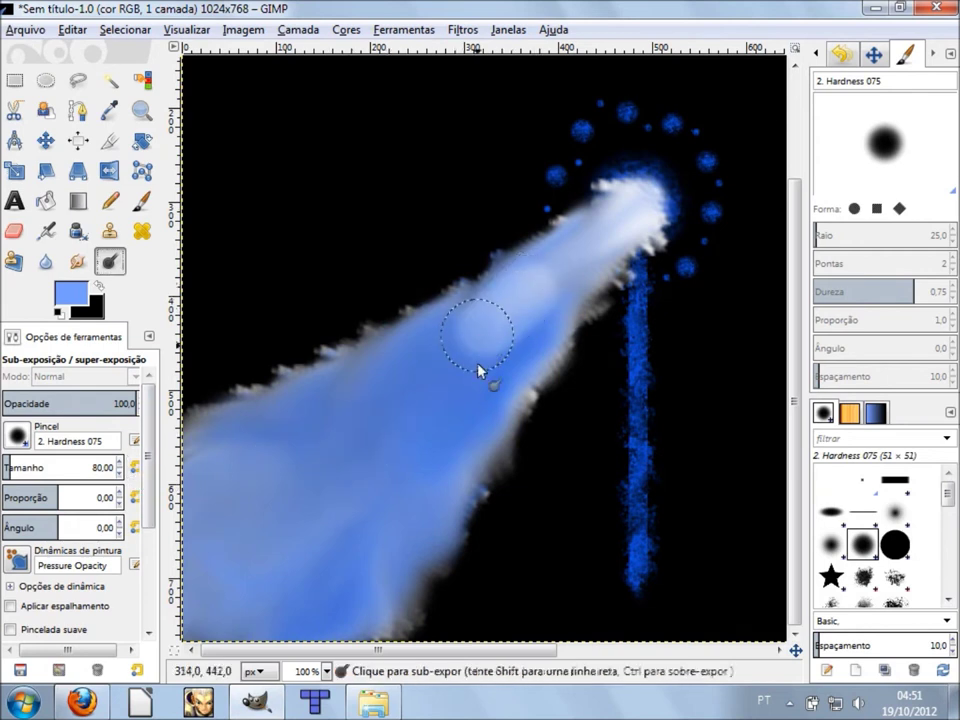
{"action": "left_click", "coordinate": [462, 392]}
{"action": "mouse_move", "coordinate": [476, 396]}
{"action": "left_mouse_down"}
{"action": "mouse_move", "coordinate": [318, 590]}
{"action": "mouse_move", "coordinate": [464, 404]}
{"action": "mouse_move", "coordinate": [343, 568]}
{"action": "mouse_move", "coordinate": [456, 407]}
{"action": "mouse_move", "coordinate": [327, 551]}
{"action": "mouse_move", "coordinate": [474, 416]}
{"action": "mouse_move", "coordinate": [382, 556]}
{"action": "mouse_move", "coordinate": [575, 260]}
{"action": "left_mouse_up"}
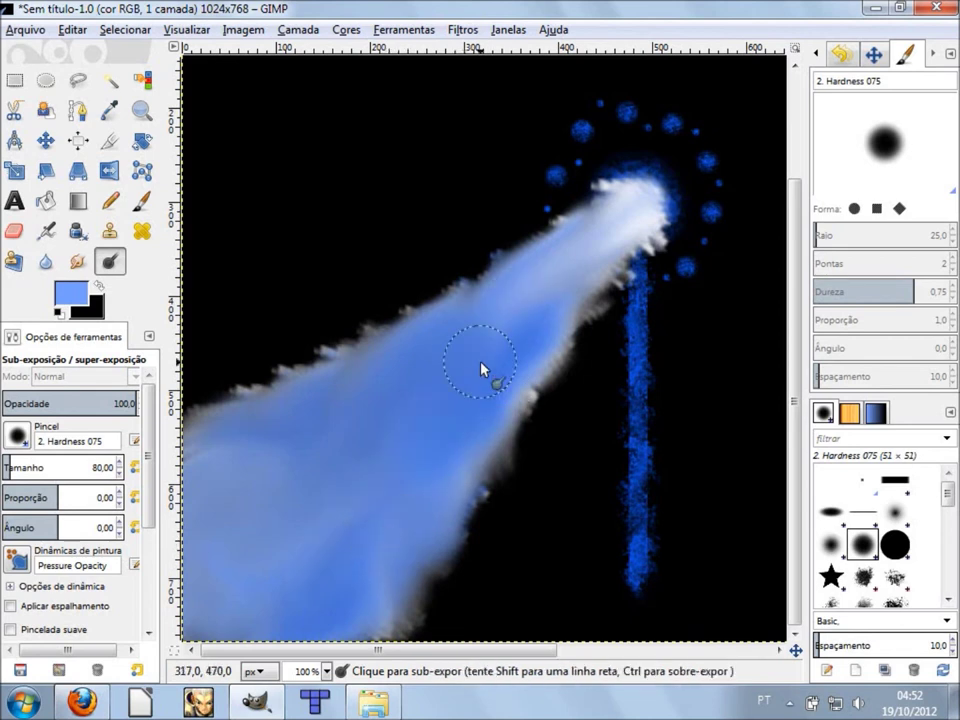
{"action": "mouse_move", "coordinate": [317, 583]}
{"action": "left_mouse_down"}
{"action": "mouse_move", "coordinate": [420, 452]}
{"action": "mouse_move", "coordinate": [230, 478]}
{"action": "mouse_move", "coordinate": [411, 561]}
{"action": "mouse_move", "coordinate": [491, 403]}
{"action": "mouse_move", "coordinate": [499, 339]}
{"action": "mouse_move", "coordinate": [533, 306]}
{"action": "mouse_move", "coordinate": [386, 604]}
{"action": "left_mouse_up"}
{"action": "mouse_move", "coordinate": [484, 458]}
{"action": "left_mouse_down"}
{"action": "mouse_move", "coordinate": [504, 446]}
{"action": "mouse_move", "coordinate": [510, 459]}
{"action": "mouse_move", "coordinate": [491, 514]}
{"action": "mouse_move", "coordinate": [417, 612]}
{"action": "left_mouse_up"}
{"action": "key", "text": "z"}
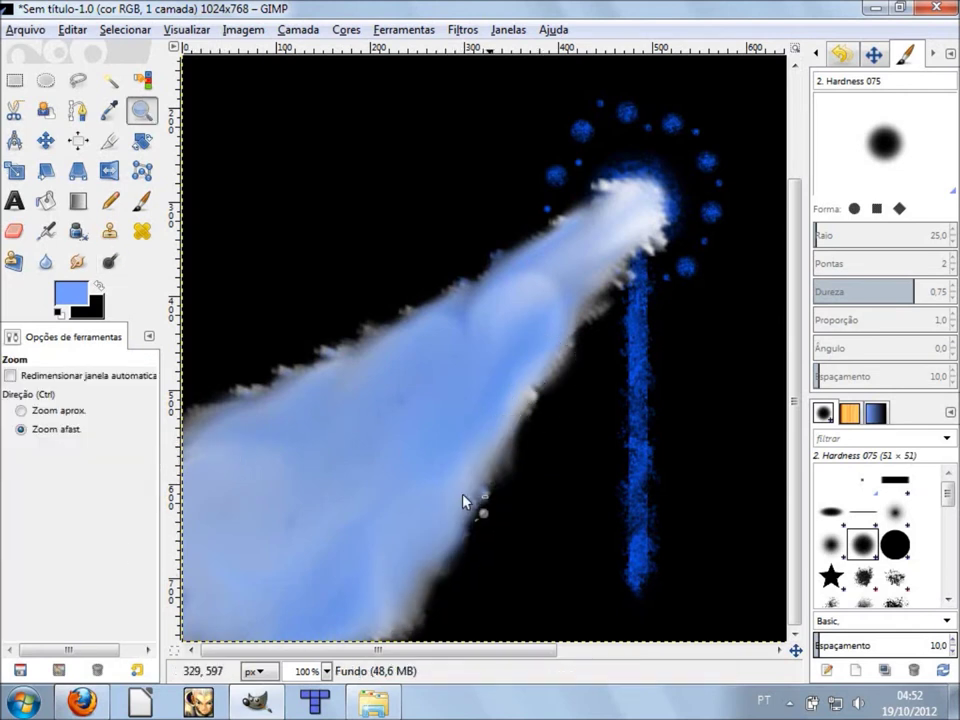
Set the Dodge/Burn size to 40 and dodge and burn strokes along the beam.
{"action": "left_click", "coordinate": [110, 261]}
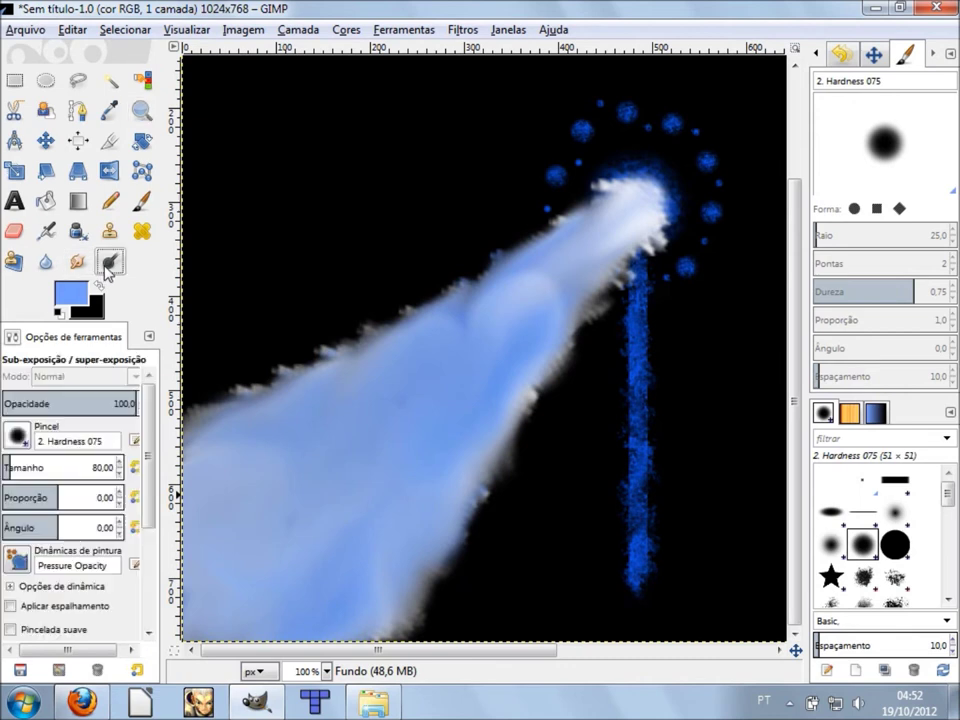
{"action": "double_click", "coordinate": [97, 467]}
{"action": "type", "text": "40"}
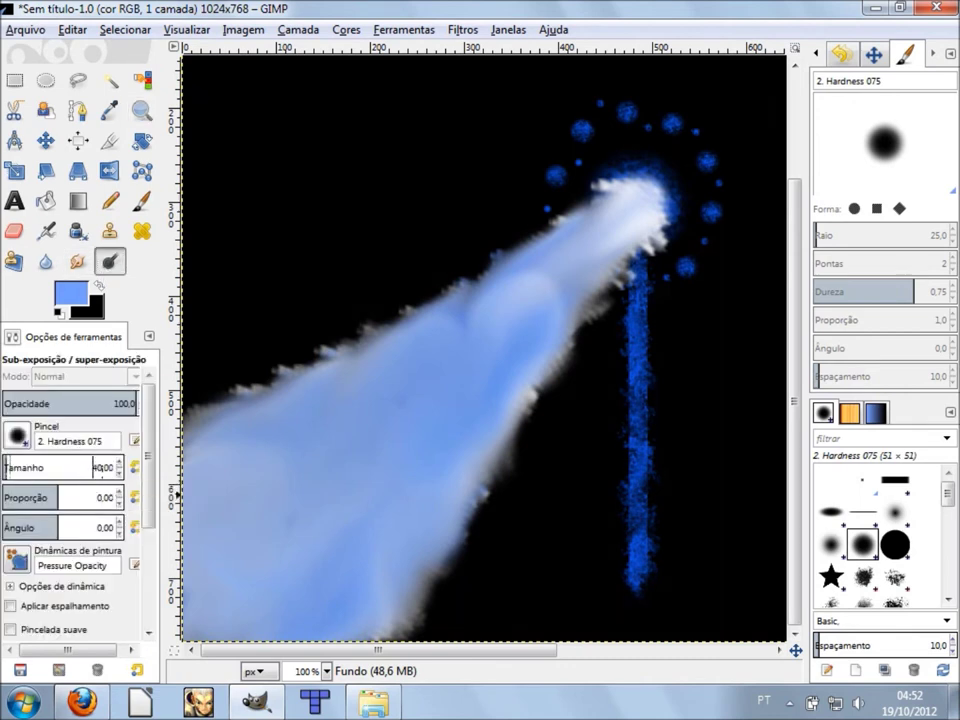
{"action": "key", "text": "Return"}
{"action": "left_click_drag", "start_coordinate": [561, 368], "coordinate": [505, 452]}
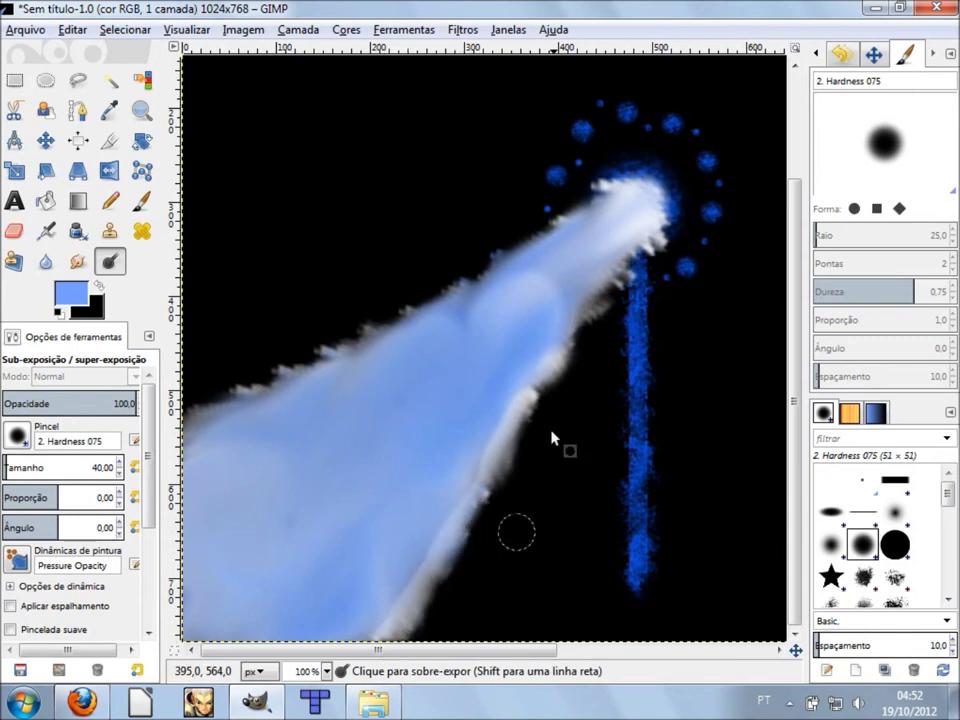
{"action": "left_click_drag", "start_coordinate": [514, 527], "coordinate": [557, 390]}
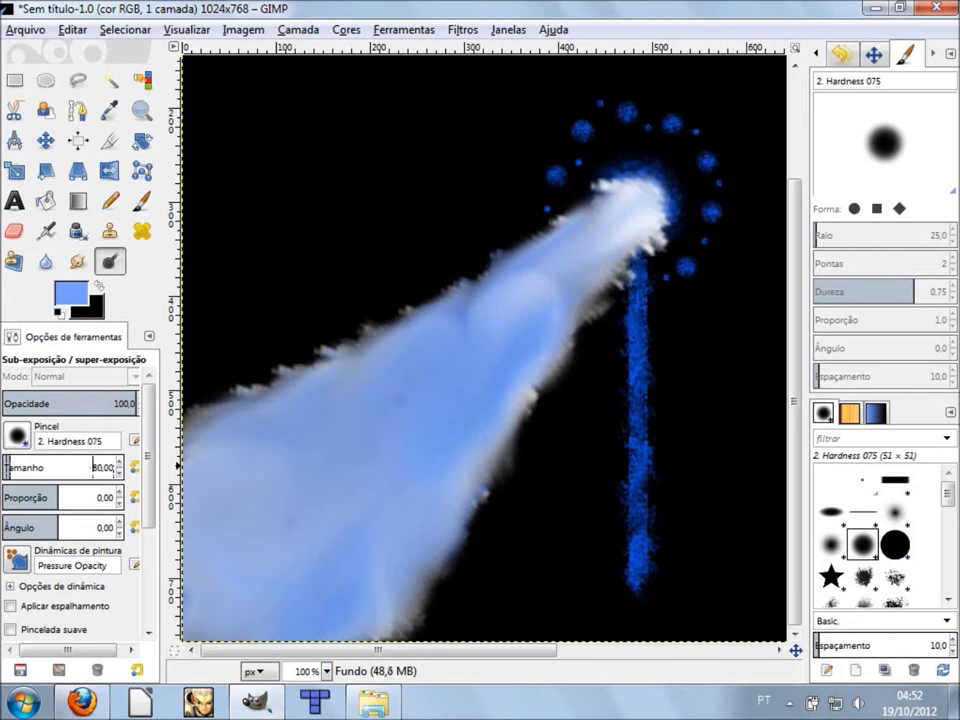
{"action": "left_click_drag", "start_coordinate": [431, 416], "coordinate": [574, 306]}
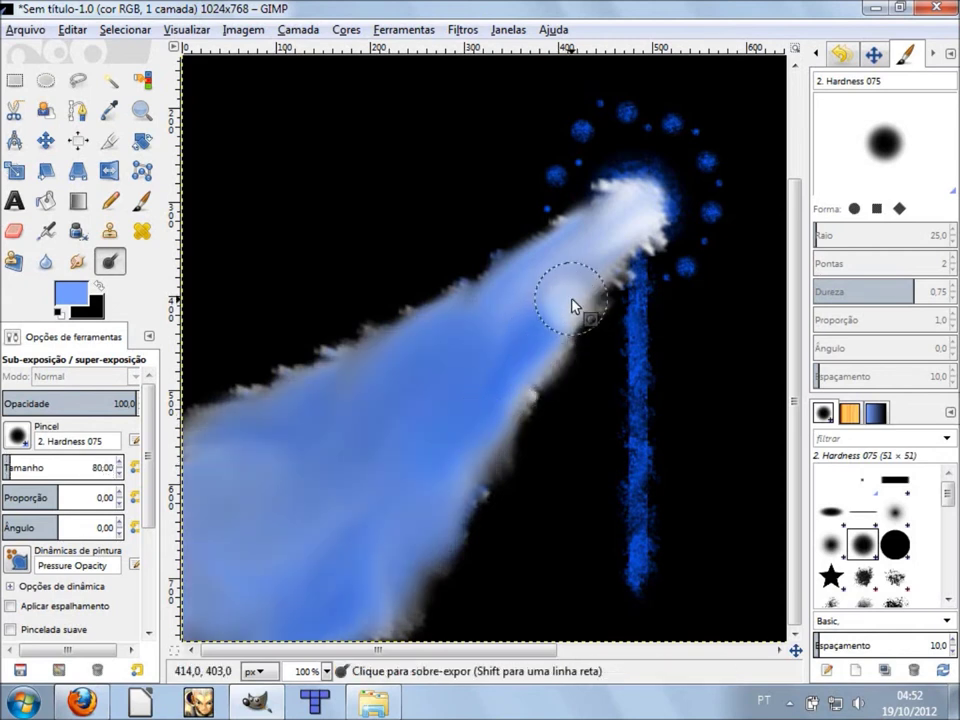
{"action": "mouse_move", "coordinate": [570, 293]}
{"action": "left_mouse_down"}
{"action": "mouse_move", "coordinate": [333, 533]}
{"action": "mouse_move", "coordinate": [550, 355]}
{"action": "mouse_move", "coordinate": [514, 369]}
{"action": "mouse_move", "coordinate": [349, 594]}
{"action": "mouse_move", "coordinate": [394, 426]}
{"action": "mouse_move", "coordinate": [213, 538]}
{"action": "mouse_move", "coordinate": [296, 422]}
{"action": "mouse_move", "coordinate": [401, 371]}
{"action": "mouse_move", "coordinate": [340, 592]}
{"action": "mouse_move", "coordinate": [353, 535]}
{"action": "mouse_move", "coordinate": [551, 339]}
{"action": "mouse_move", "coordinate": [551, 326]}
{"action": "mouse_move", "coordinate": [514, 360]}
{"action": "mouse_move", "coordinate": [497, 347]}
{"action": "mouse_move", "coordinate": [396, 482]}
{"action": "mouse_move", "coordinate": [386, 550]}
{"action": "left_mouse_up"}
Undo the unwanted light streaks, then dodge the beam's tip and burn its lower-left part.
{"action": "key", "text": "ctrl+z"}
{"action": "key", "text": "z"}
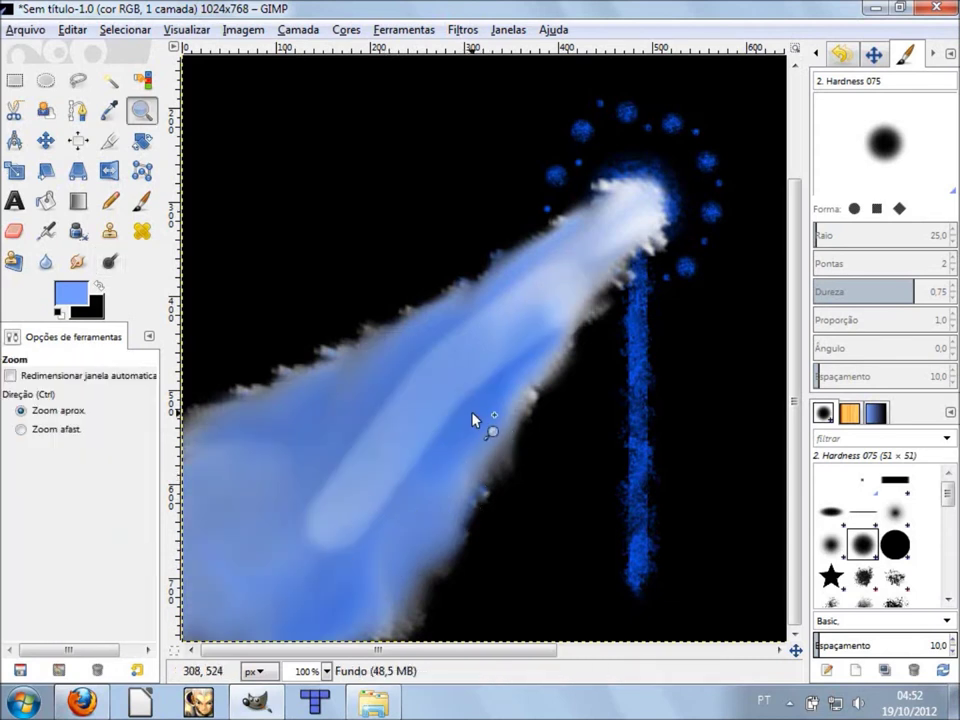
{"action": "key", "text": "ctrl+z"}
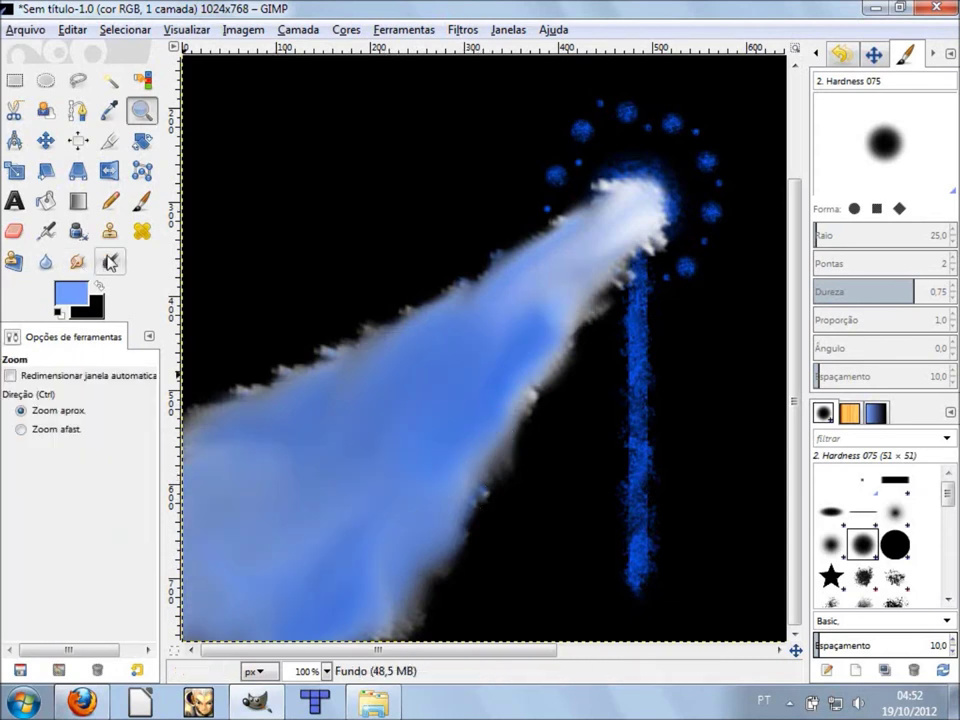
{"action": "left_click", "coordinate": [109, 260]}
{"action": "mouse_move", "coordinate": [510, 270]}
{"action": "left_mouse_down"}
{"action": "mouse_move", "coordinate": [600, 240]}
{"action": "mouse_move", "coordinate": [489, 313]}
{"action": "mouse_move", "coordinate": [412, 333]}
{"action": "mouse_move", "coordinate": [212, 420]}
{"action": "mouse_move", "coordinate": [180, 478]}
{"action": "mouse_move", "coordinate": [381, 399]}
{"action": "mouse_move", "coordinate": [505, 327]}
{"action": "mouse_move", "coordinate": [431, 489]}
{"action": "mouse_move", "coordinate": [476, 381]}
{"action": "mouse_move", "coordinate": [495, 274]}
{"action": "mouse_move", "coordinate": [413, 316]}
{"action": "left_mouse_up"}
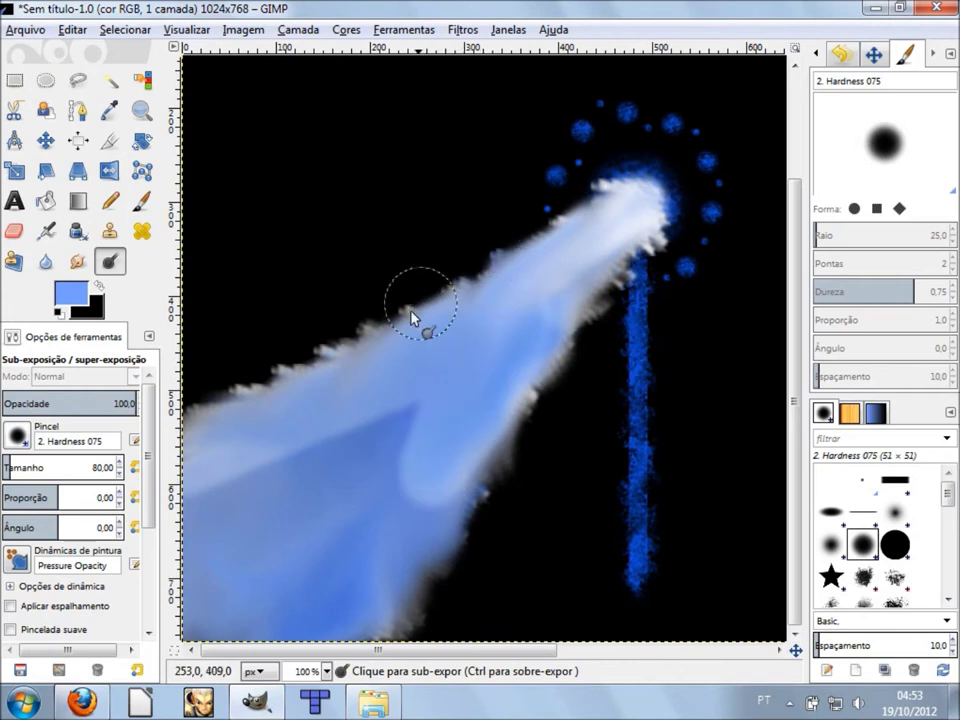
{"action": "mouse_move", "coordinate": [354, 390]}
{"action": "left_mouse_down"}
{"action": "mouse_move", "coordinate": [193, 514]}
{"action": "mouse_move", "coordinate": [270, 492]}
{"action": "mouse_move", "coordinate": [407, 401]}
{"action": "mouse_move", "coordinate": [184, 634]}
{"action": "mouse_move", "coordinate": [396, 480]}
{"action": "mouse_move", "coordinate": [253, 636]}
{"action": "mouse_move", "coordinate": [431, 495]}
{"action": "mouse_move", "coordinate": [369, 630]}
{"action": "mouse_move", "coordinate": [337, 630]}
{"action": "mouse_move", "coordinate": [392, 634]}
{"action": "mouse_move", "coordinate": [418, 570]}
{"action": "mouse_move", "coordinate": [433, 568]}
{"action": "mouse_move", "coordinate": [514, 456]}
{"action": "mouse_move", "coordinate": [588, 325]}
{"action": "left_mouse_up"}
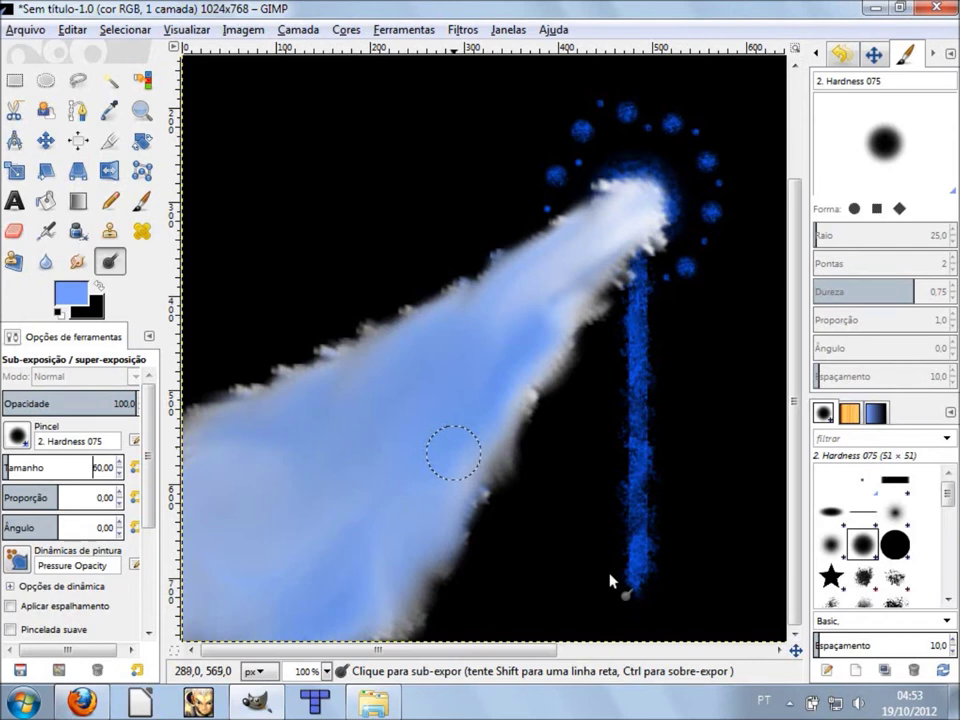
Lighten the vertical streak's lower end and enlarge the bright glow at the lamp head.
{"action": "left_click_drag", "start_coordinate": [624, 583], "coordinate": [660, 561]}
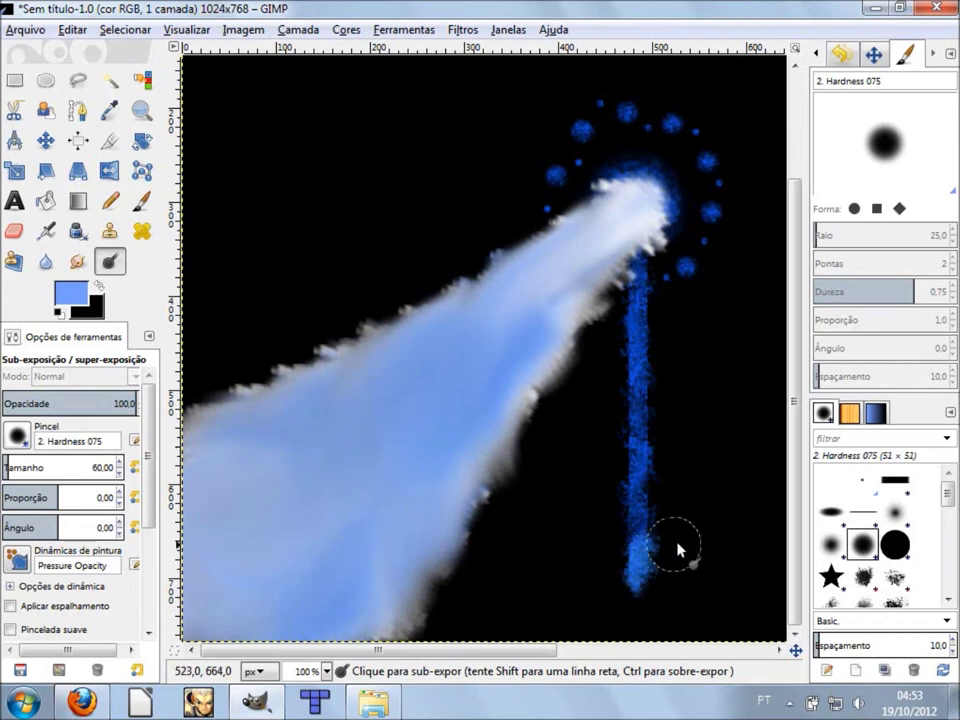
{"action": "scroll", "coordinate": [754, 574], "scroll_direction": "up", "scroll_amount": 2, "text": "ctrl"}
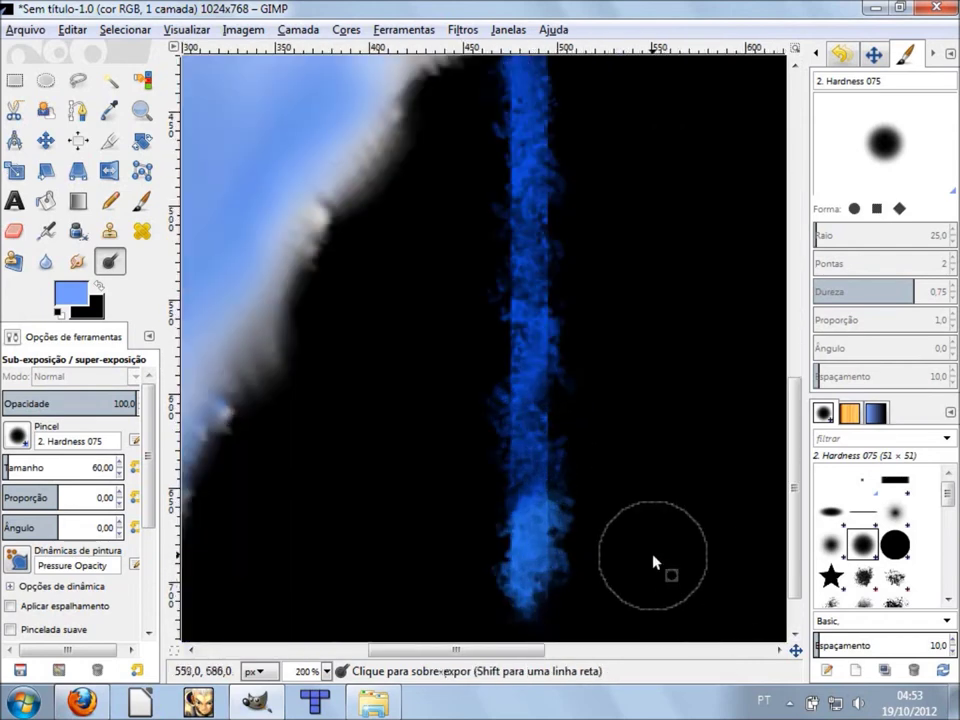
{"action": "scroll", "coordinate": [650, 561], "scroll_direction": "down", "scroll_amount": 2, "text": "ctrl"}
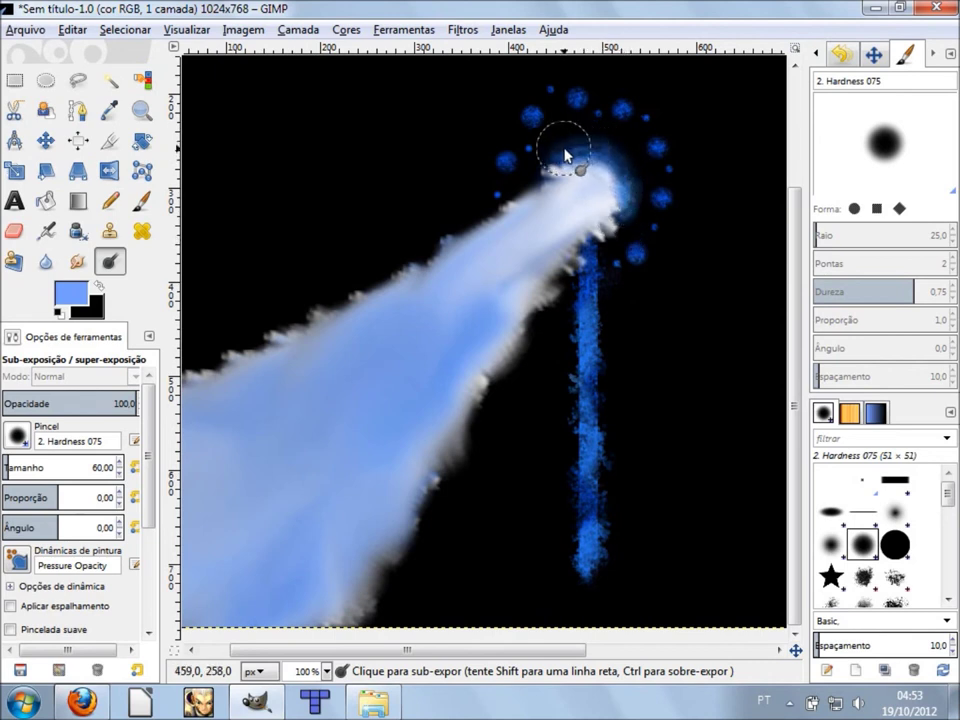
{"action": "scroll", "coordinate": [690, 290], "scroll_direction": "up", "scroll_amount": 3}
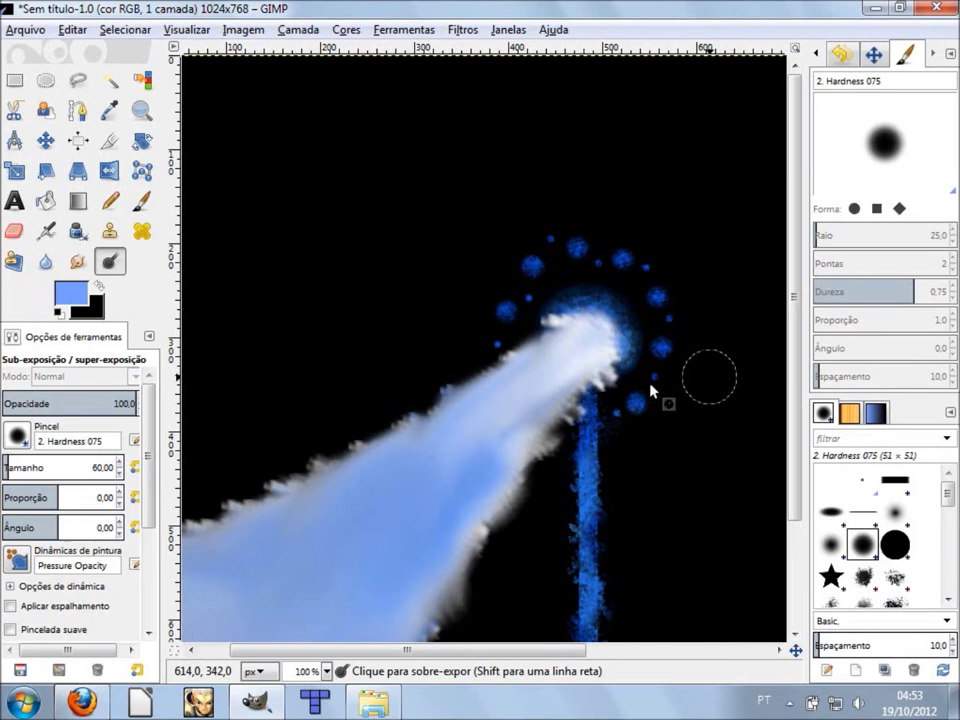
{"action": "scroll", "coordinate": [652, 392], "scroll_direction": "up", "scroll_amount": 1, "text": "ctrl"}
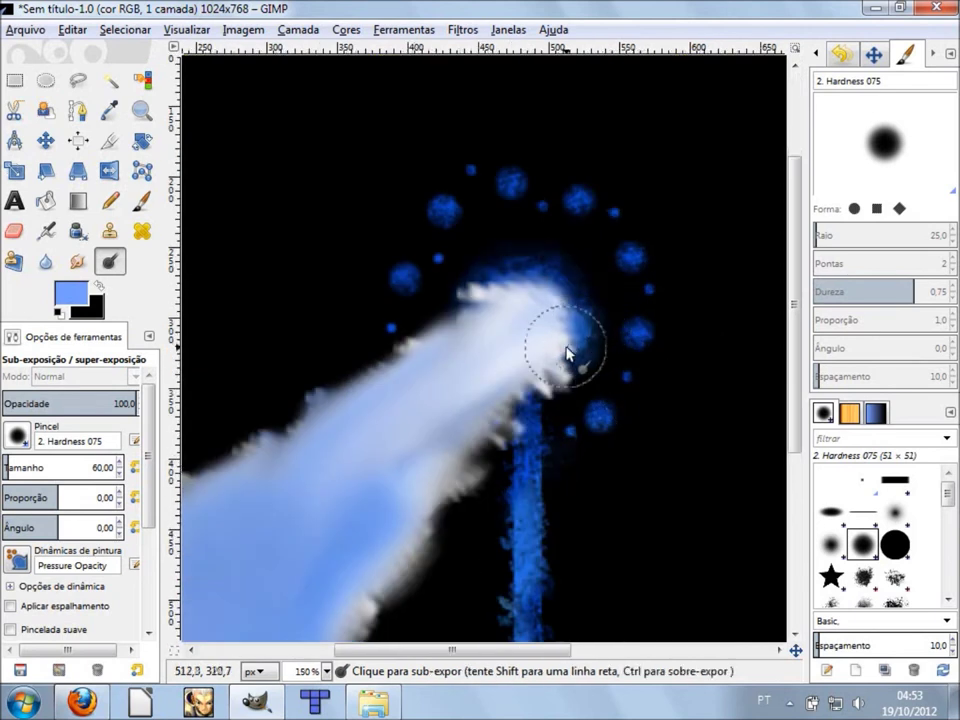
{"action": "left_click_drag", "start_coordinate": [567, 353], "coordinate": [509, 292]}
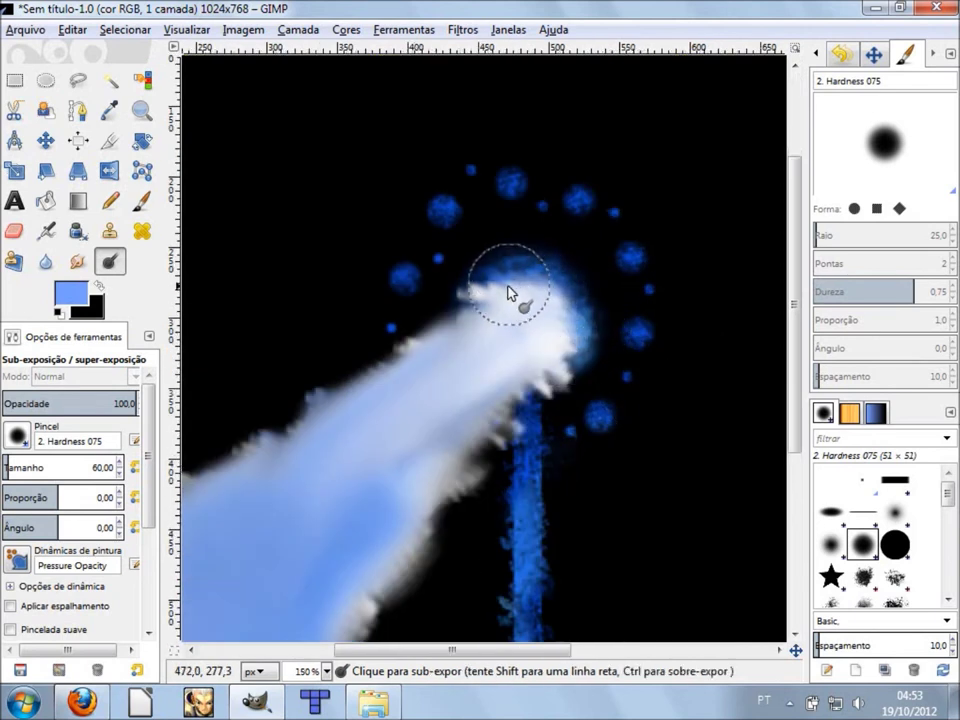
{"action": "mouse_move", "coordinate": [574, 392]}
{"action": "left_mouse_down"}
{"action": "mouse_move", "coordinate": [547, 370]}
{"action": "mouse_move", "coordinate": [378, 587]}
{"action": "left_mouse_up"}
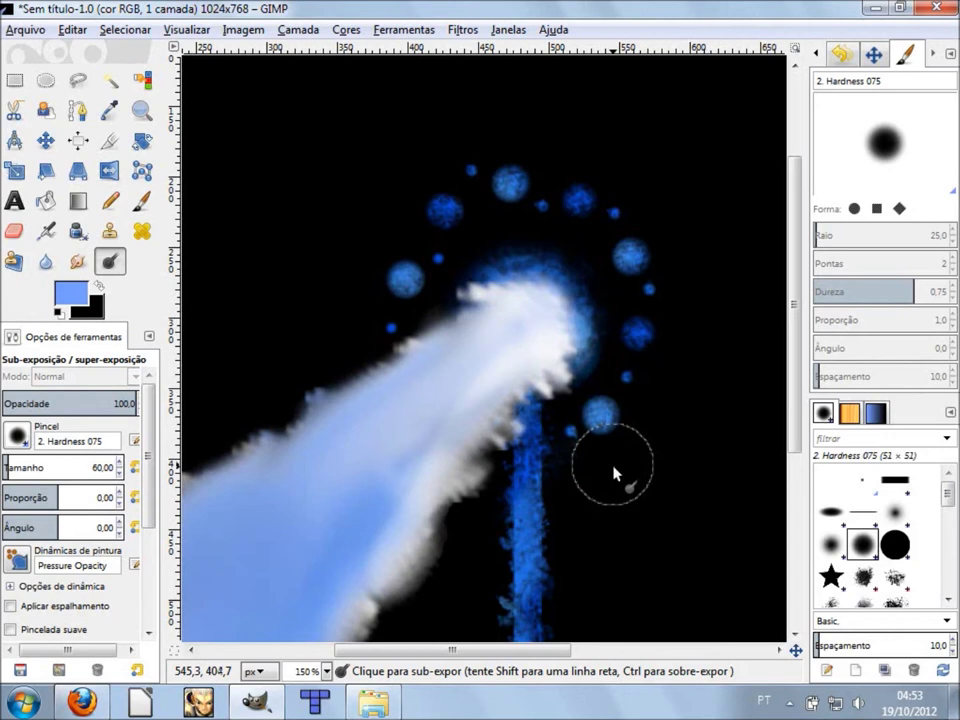
{"action": "mouse_move", "coordinate": [583, 305]}
{"action": "left_mouse_down"}
{"action": "mouse_move", "coordinate": [542, 300]}
{"action": "mouse_move", "coordinate": [521, 279]}
{"action": "mouse_move", "coordinate": [510, 304]}
{"action": "mouse_move", "coordinate": [528, 334]}
{"action": "mouse_move", "coordinate": [566, 332]}
{"action": "mouse_move", "coordinate": [546, 364]}
{"action": "mouse_move", "coordinate": [491, 364]}
{"action": "mouse_move", "coordinate": [466, 336]}
{"action": "mouse_move", "coordinate": [455, 350]}
{"action": "mouse_move", "coordinate": [490, 432]}
{"action": "mouse_move", "coordinate": [410, 460]}
{"action": "mouse_move", "coordinate": [356, 422]}
{"action": "mouse_move", "coordinate": [276, 455]}
{"action": "left_mouse_up"}
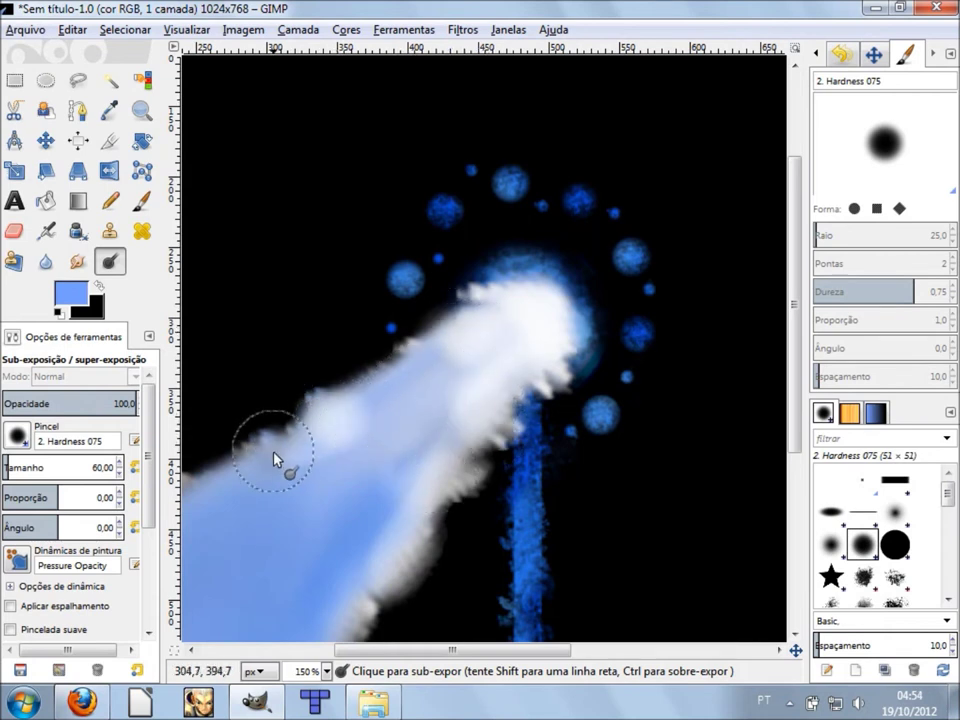
Dodge the beam's upper-left edge and Ctrl-burn darker shading into its body.
{"action": "scroll", "coordinate": [385, 475], "scroll_direction": "down", "scroll_amount": 1, "text": "ctrl"}
{"action": "scroll", "coordinate": [350, 500], "scroll_direction": "down", "scroll_amount": 1, "text": "ctrl"}
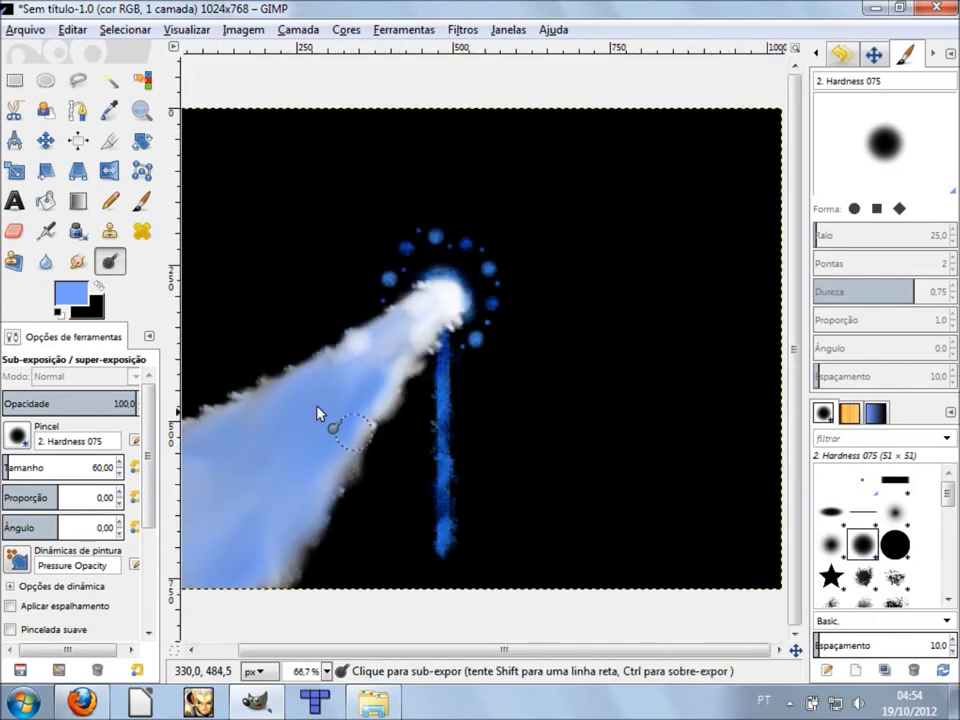
{"action": "scroll", "coordinate": [300, 415], "scroll_direction": "up", "scroll_amount": 1, "text": "ctrl"}
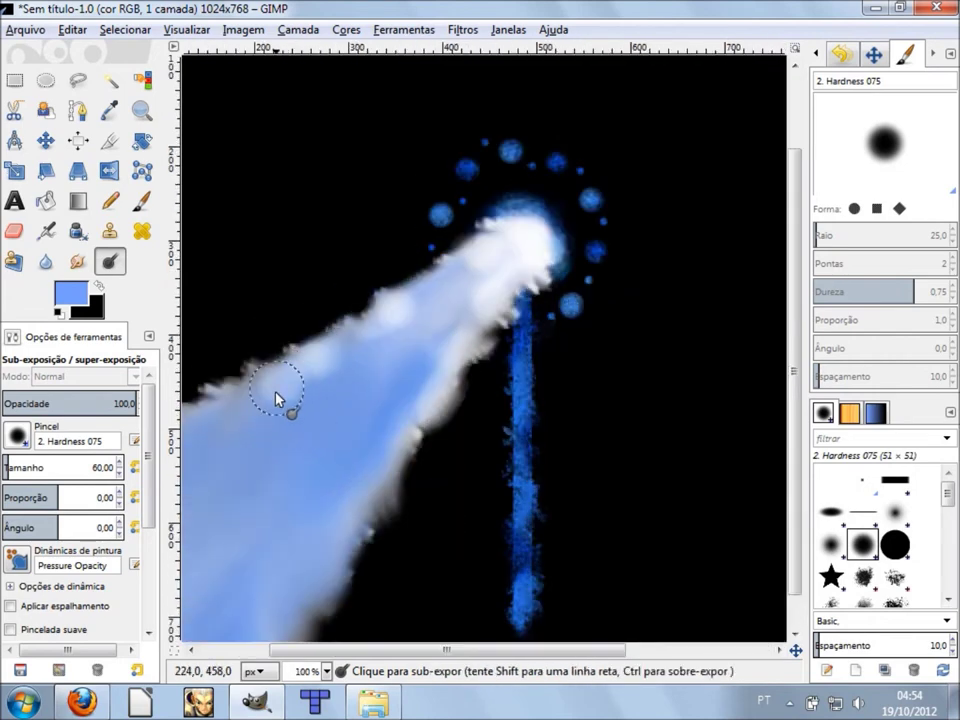
{"action": "mouse_move", "coordinate": [307, 392]}
{"action": "left_mouse_down"}
{"action": "mouse_move", "coordinate": [272, 454]}
{"action": "mouse_move", "coordinate": [300, 396]}
{"action": "mouse_move", "coordinate": [246, 461]}
{"action": "mouse_move", "coordinate": [279, 478]}
{"action": "left_mouse_up"}
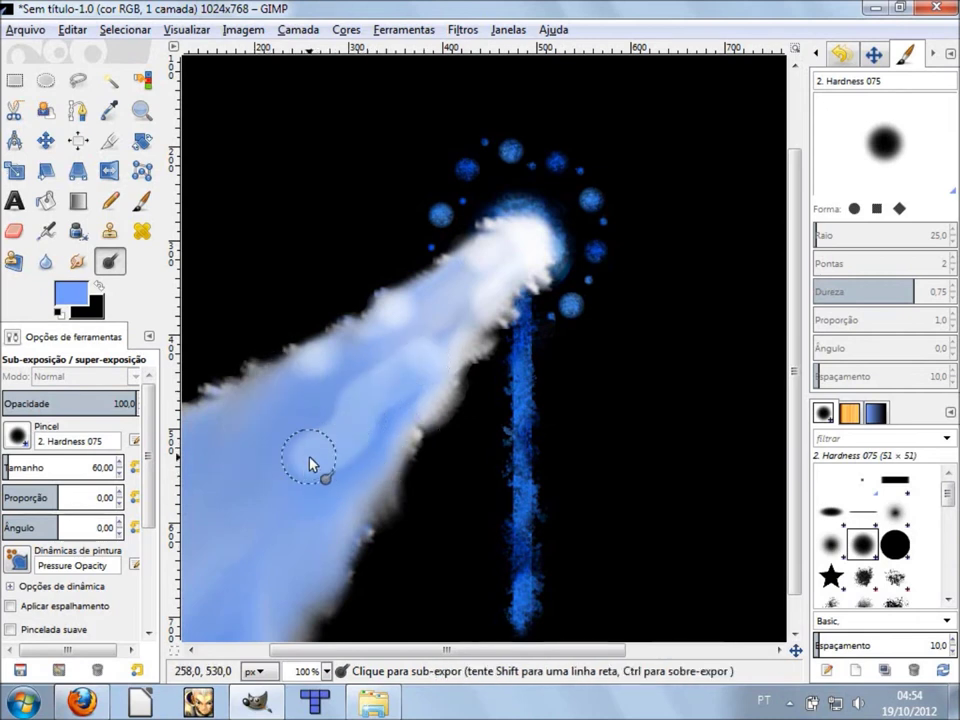
{"action": "mouse_move", "coordinate": [339, 463]}
{"action": "left_mouse_down"}
{"action": "mouse_move", "coordinate": [364, 504]}
{"action": "mouse_move", "coordinate": [422, 422]}
{"action": "left_mouse_up"}
{"action": "mouse_move", "coordinate": [375, 479]}
{"action": "left_mouse_down"}
{"action": "mouse_move", "coordinate": [388, 441]}
{"action": "mouse_move", "coordinate": [380, 333]}
{"action": "mouse_move", "coordinate": [354, 328]}
{"action": "mouse_move", "coordinate": [391, 297]}
{"action": "left_mouse_up"}
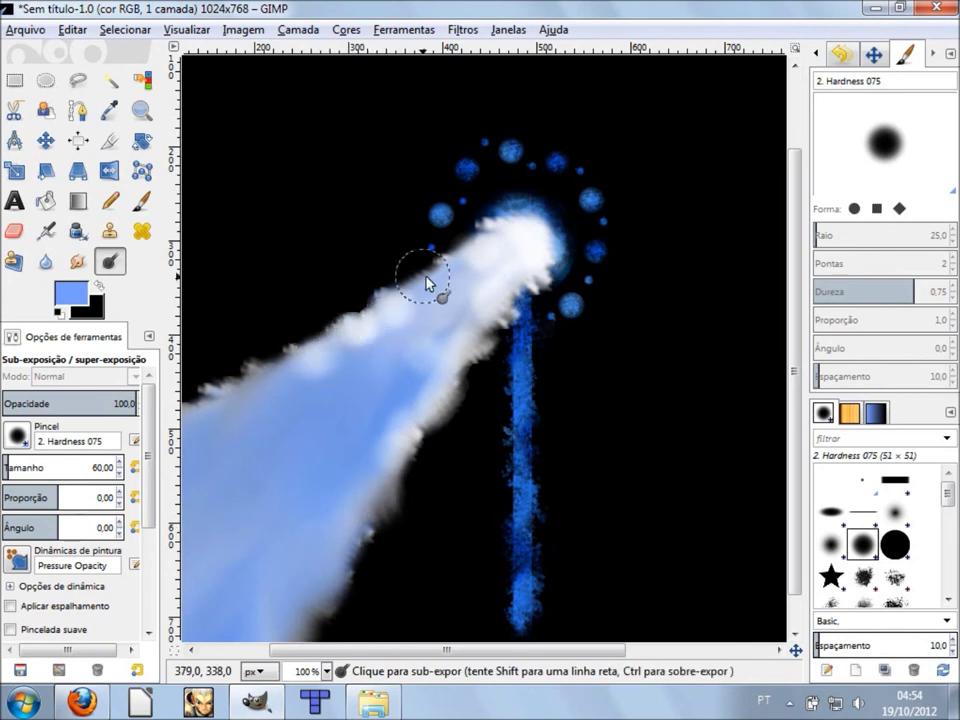
{"action": "key", "text": "ctrl"}
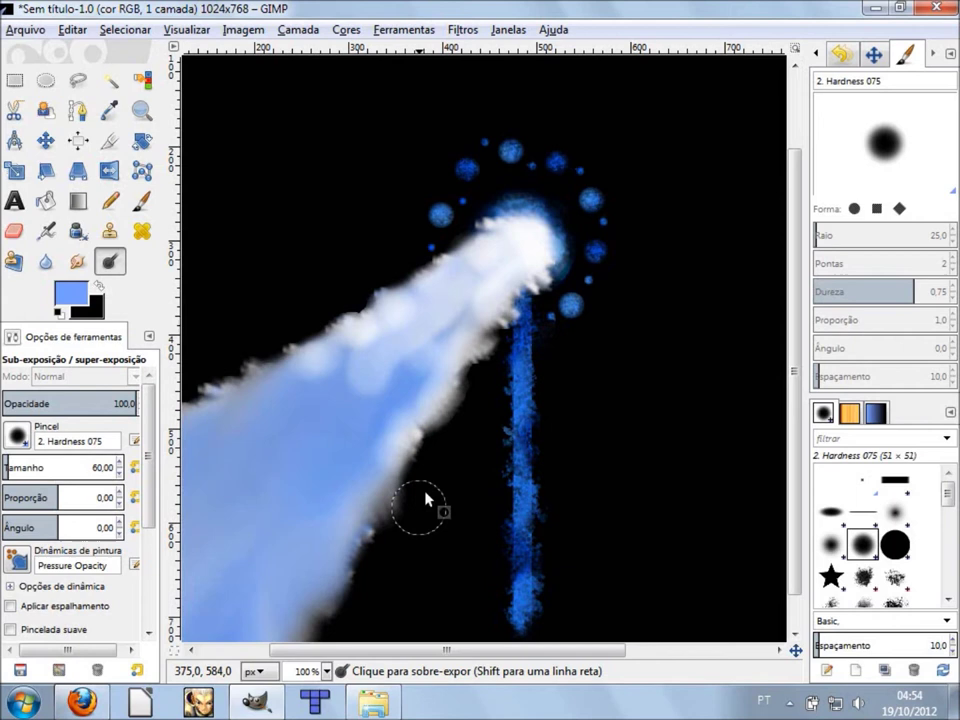
{"action": "scroll", "coordinate": [425, 500], "scroll_direction": "down", "scroll_amount": 1}
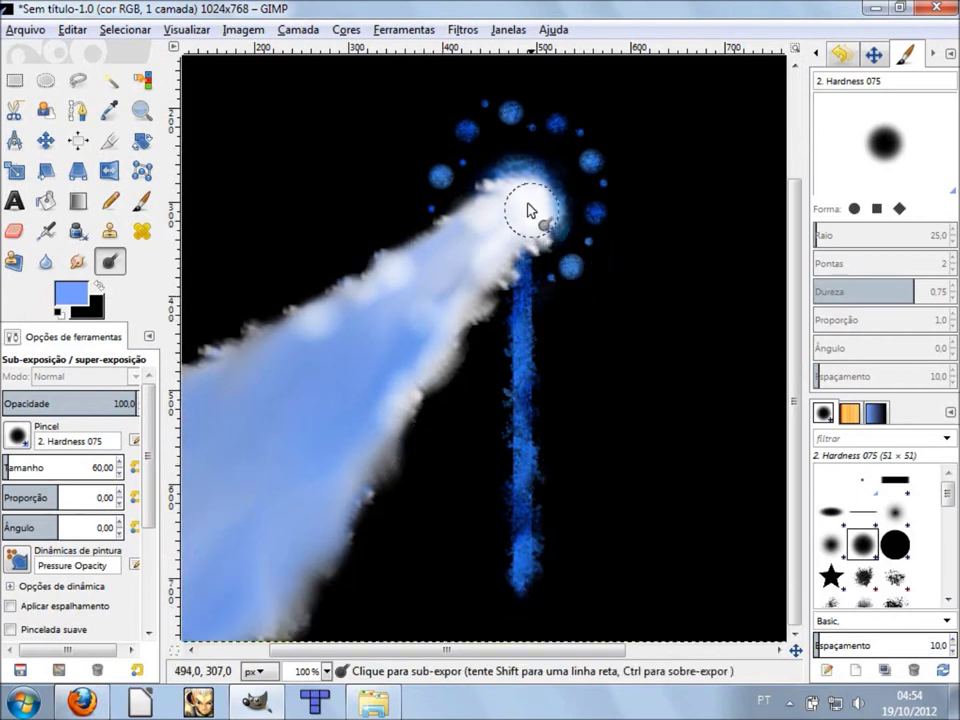
{"action": "key", "text": "ctrl"}
{"action": "scroll", "coordinate": [266, 540], "scroll_direction": "down", "scroll_amount": 2}
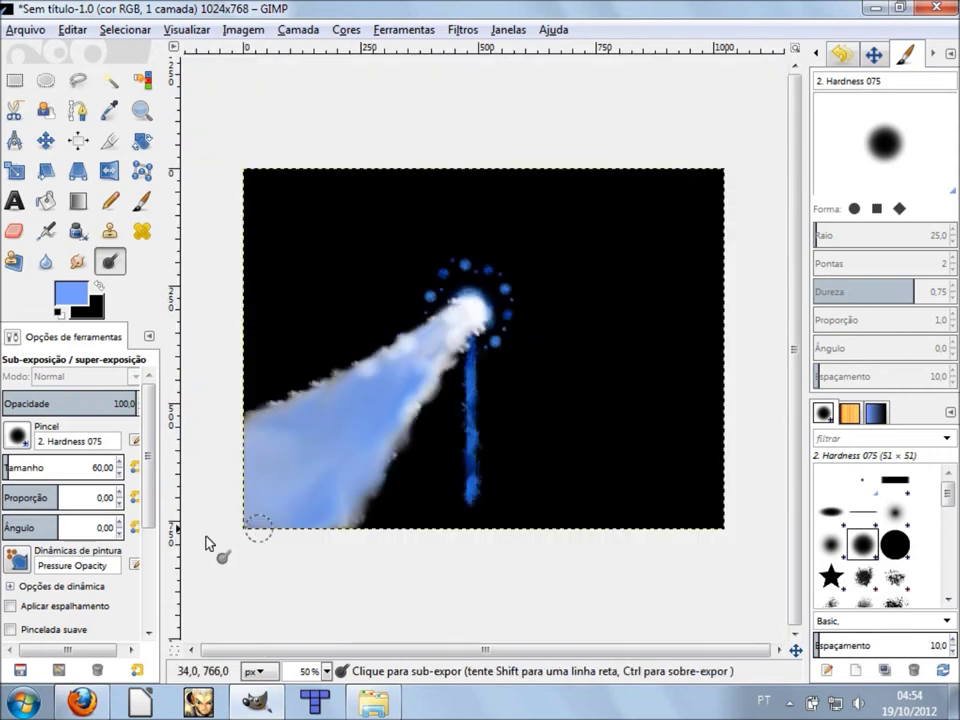
Burn the beam's upper and lower-right edges grey, then lighten a spot at its lower-left corner.
{"action": "scroll", "coordinate": [236, 535], "scroll_direction": "up", "scroll_amount": 2}
{"action": "scroll", "coordinate": [242, 538], "scroll_direction": "up", "scroll_amount": 1}
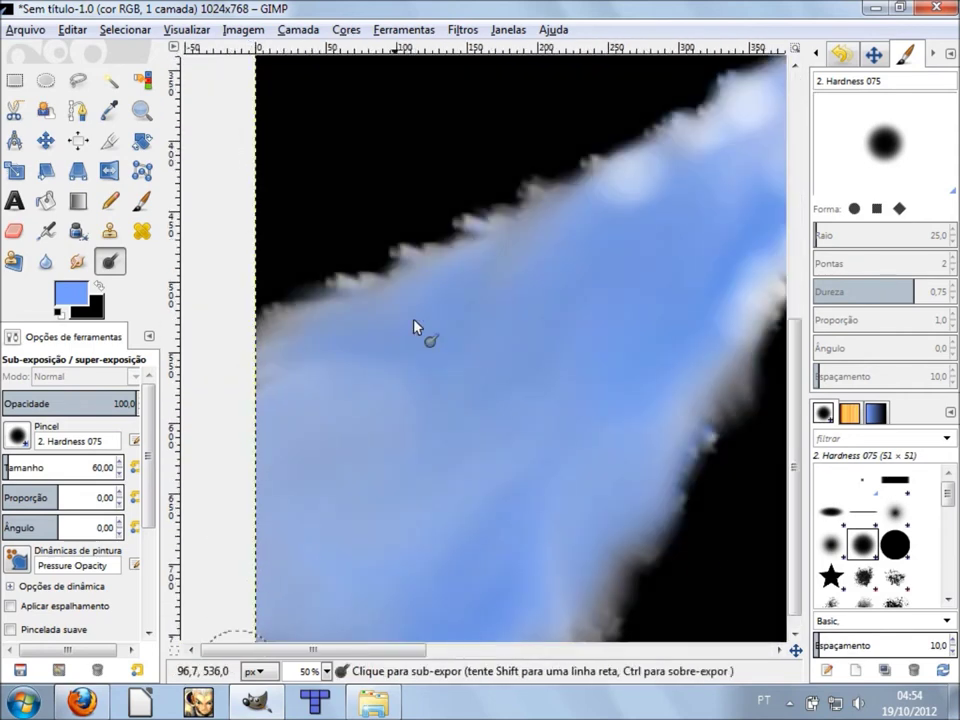
{"action": "scroll", "coordinate": [450, 268], "scroll_direction": "up", "scroll_amount": 1}
{"action": "mouse_move", "coordinate": [481, 222]}
{"action": "left_mouse_down"}
{"action": "mouse_move", "coordinate": [418, 218]}
{"action": "mouse_move", "coordinate": [443, 214]}
{"action": "mouse_move", "coordinate": [361, 264]}
{"action": "left_mouse_up"}
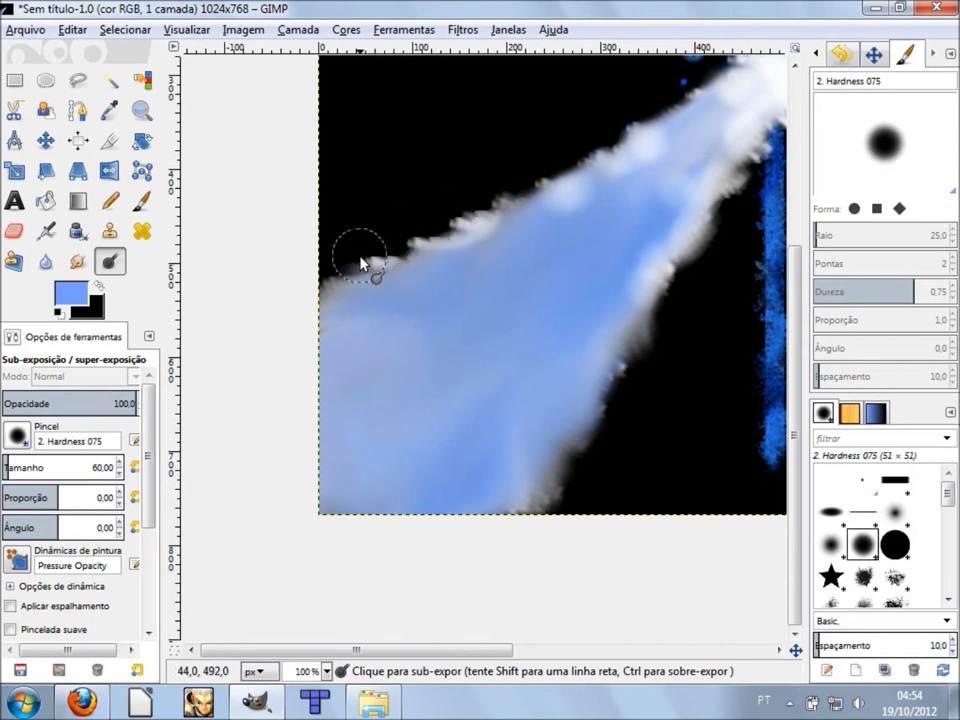
{"action": "mouse_move", "coordinate": [572, 157]}
{"action": "left_mouse_down"}
{"action": "mouse_move", "coordinate": [539, 201]}
{"action": "mouse_move", "coordinate": [517, 185]}
{"action": "left_mouse_up"}
{"action": "mouse_move", "coordinate": [662, 369]}
{"action": "left_mouse_down"}
{"action": "mouse_move", "coordinate": [633, 380]}
{"action": "mouse_move", "coordinate": [623, 412]}
{"action": "left_mouse_up"}
{"action": "left_click_drag", "start_coordinate": [657, 348], "coordinate": [648, 370]}
{"action": "mouse_move", "coordinate": [604, 477]}
{"action": "left_mouse_down"}
{"action": "mouse_move", "coordinate": [671, 439]}
{"action": "mouse_move", "coordinate": [677, 388]}
{"action": "mouse_move", "coordinate": [656, 345]}
{"action": "mouse_move", "coordinate": [664, 354]}
{"action": "mouse_move", "coordinate": [675, 343]}
{"action": "mouse_move", "coordinate": [664, 345]}
{"action": "mouse_move", "coordinate": [668, 318]}
{"action": "mouse_move", "coordinate": [718, 264]}
{"action": "mouse_move", "coordinate": [570, 493]}
{"action": "mouse_move", "coordinate": [549, 518]}
{"action": "mouse_move", "coordinate": [547, 510]}
{"action": "mouse_move", "coordinate": [486, 542]}
{"action": "mouse_move", "coordinate": [510, 493]}
{"action": "mouse_move", "coordinate": [521, 503]}
{"action": "mouse_move", "coordinate": [577, 416]}
{"action": "mouse_move", "coordinate": [633, 406]}
{"action": "mouse_move", "coordinate": [595, 433]}
{"action": "left_mouse_up"}
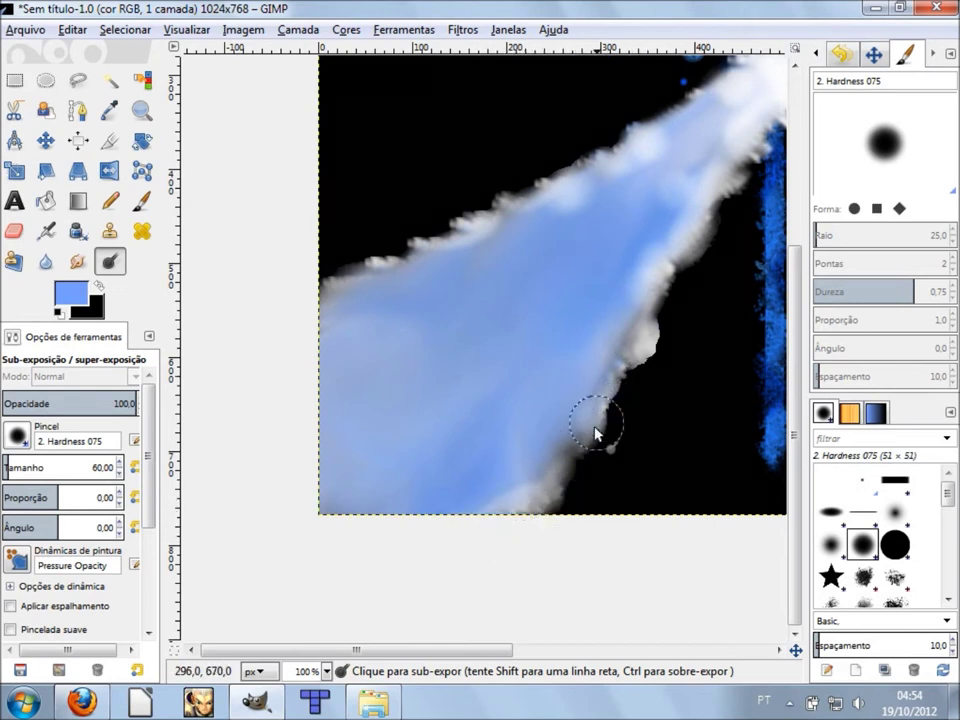
{"action": "scroll", "coordinate": [677, 439], "scroll_direction": "down", "scroll_amount": 1, "text": "ctrl"}
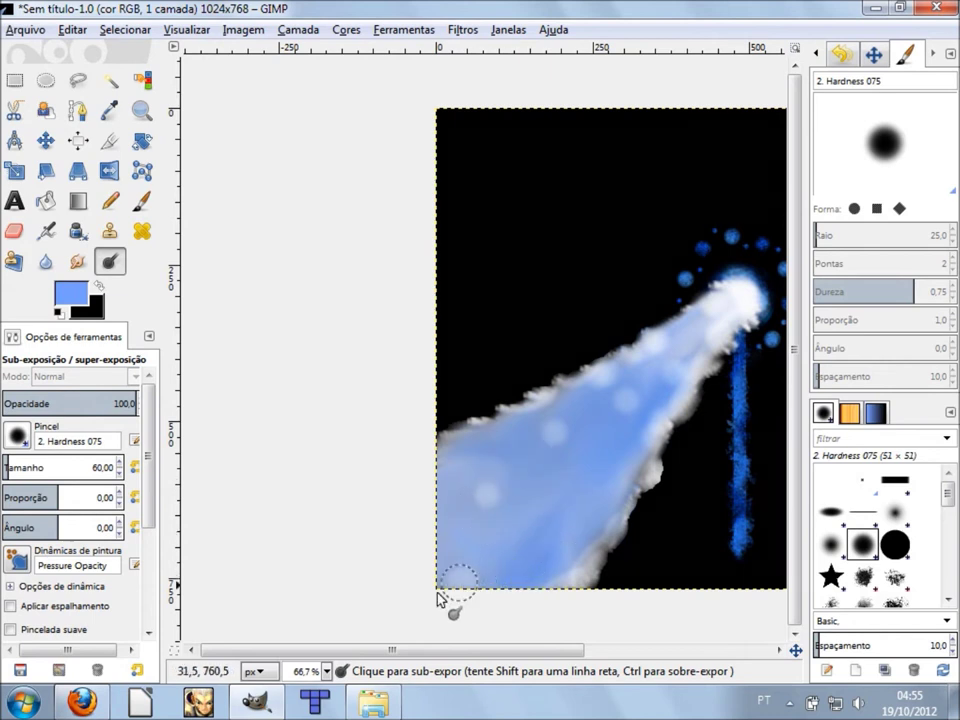
{"action": "left_click", "coordinate": [439, 532]}
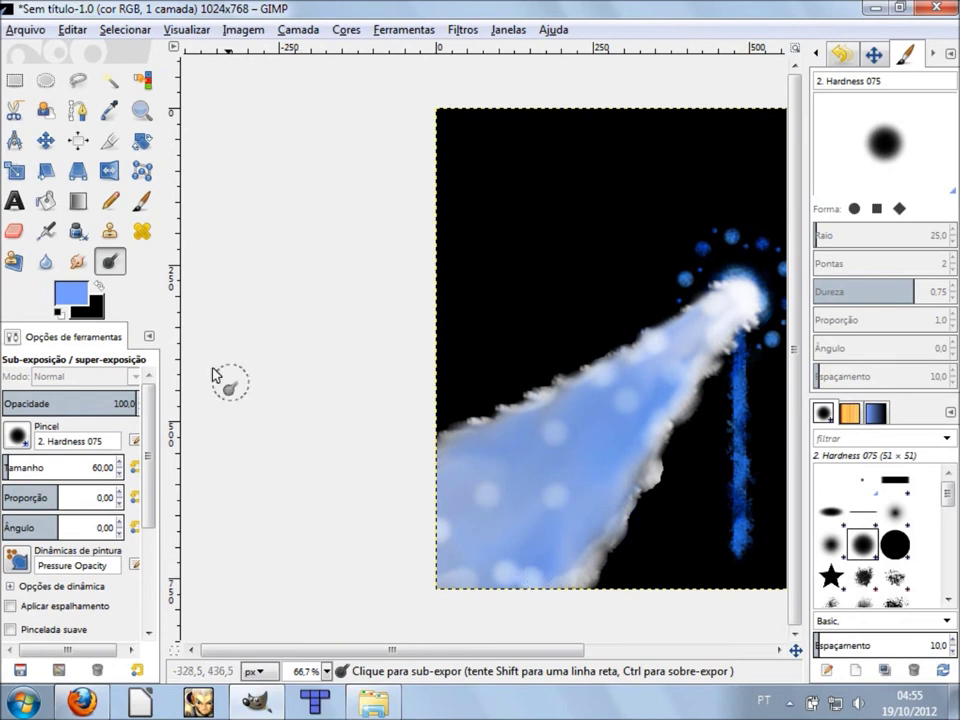
Smudge away the light dots and the white bulge along the beam's lower part.
{"action": "left_click", "coordinate": [77, 261]}
{"action": "left_click_drag", "start_coordinate": [533, 583], "coordinate": [478, 581]}
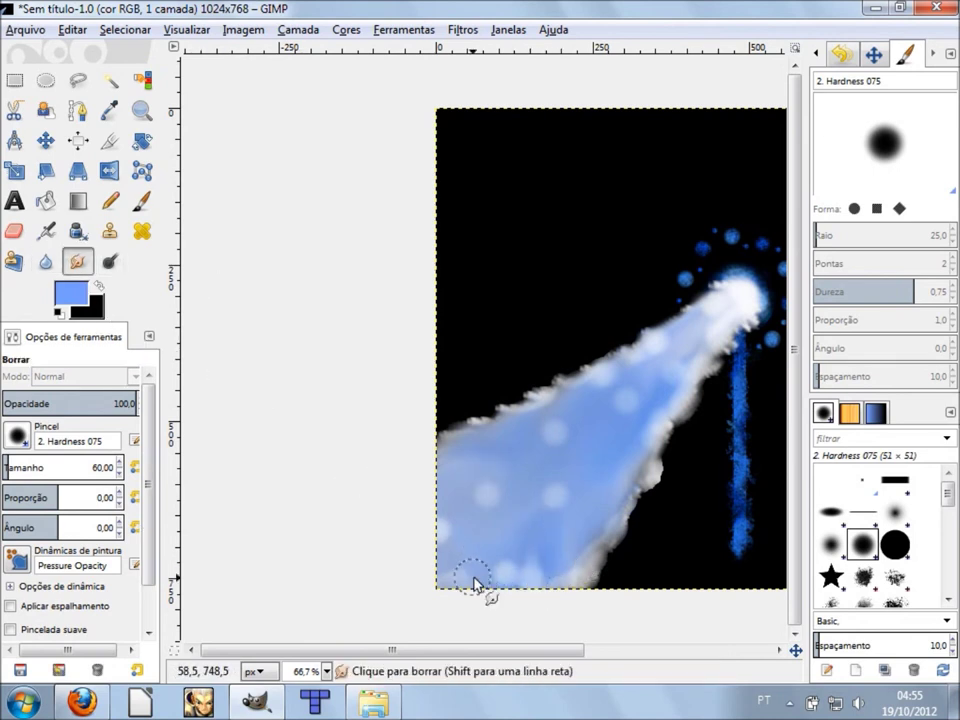
{"action": "mouse_move", "coordinate": [503, 495]}
{"action": "left_mouse_down"}
{"action": "mouse_move", "coordinate": [489, 546]}
{"action": "mouse_move", "coordinate": [529, 564]}
{"action": "mouse_move", "coordinate": [537, 470]}
{"action": "left_mouse_up"}
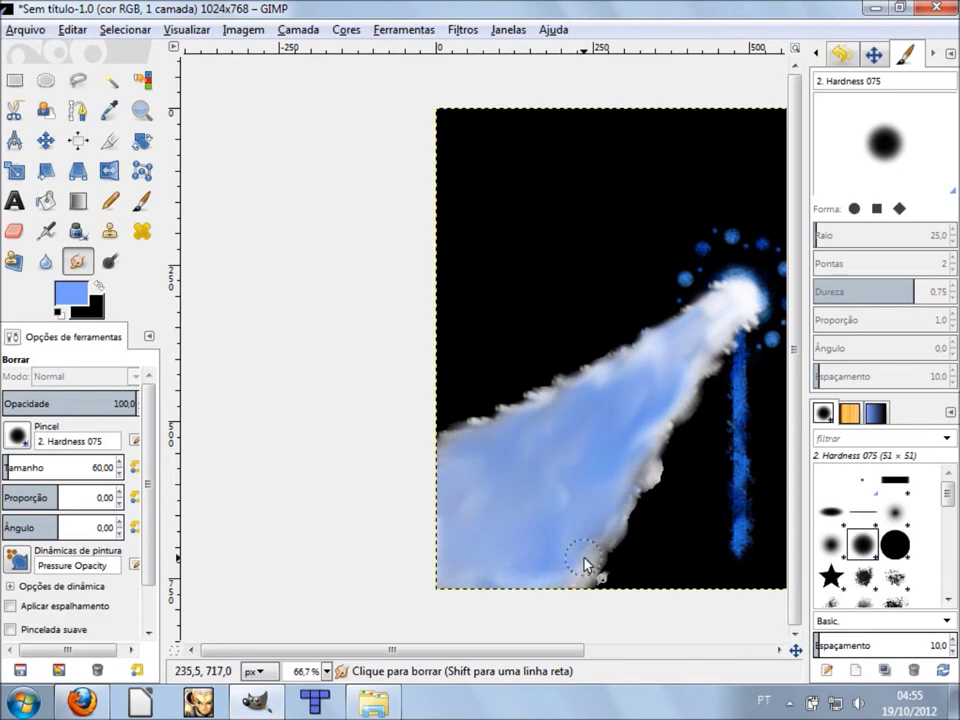
{"action": "scroll", "coordinate": [643, 561], "scroll_direction": "up", "scroll_amount": 1}
{"action": "scroll", "coordinate": [649, 574], "scroll_direction": "up", "scroll_amount": 1}
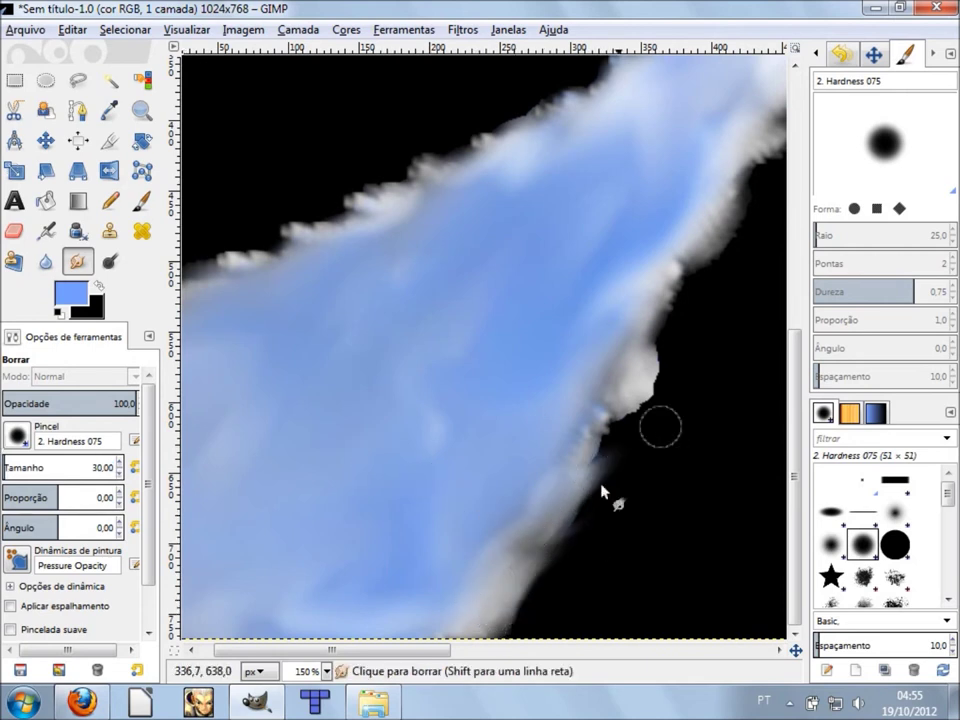
{"action": "mouse_move", "coordinate": [587, 470]}
{"action": "left_mouse_down"}
{"action": "mouse_move", "coordinate": [671, 401]}
{"action": "mouse_move", "coordinate": [579, 452]}
{"action": "mouse_move", "coordinate": [669, 377]}
{"action": "mouse_move", "coordinate": [700, 335]}
{"action": "mouse_move", "coordinate": [666, 336]}
{"action": "mouse_move", "coordinate": [746, 253]}
{"action": "mouse_move", "coordinate": [682, 393]}
{"action": "mouse_move", "coordinate": [687, 348]}
{"action": "mouse_move", "coordinate": [746, 253]}
{"action": "mouse_move", "coordinate": [677, 296]}
{"action": "mouse_move", "coordinate": [681, 343]}
{"action": "mouse_move", "coordinate": [729, 326]}
{"action": "mouse_move", "coordinate": [759, 236]}
{"action": "mouse_move", "coordinate": [735, 249]}
{"action": "left_mouse_up"}
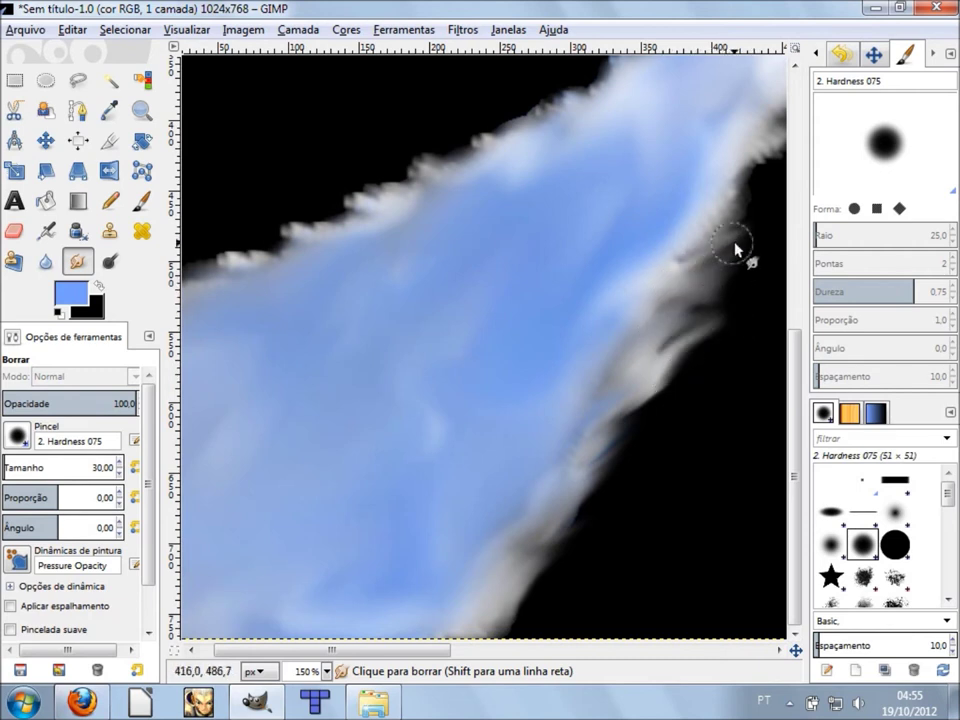
Smudge the spiky wisps along the beam's upper edge into soft feathering.
{"action": "scroll", "coordinate": [665, 472], "scroll_direction": "down", "scroll_amount": 1, "text": "ctrl"}
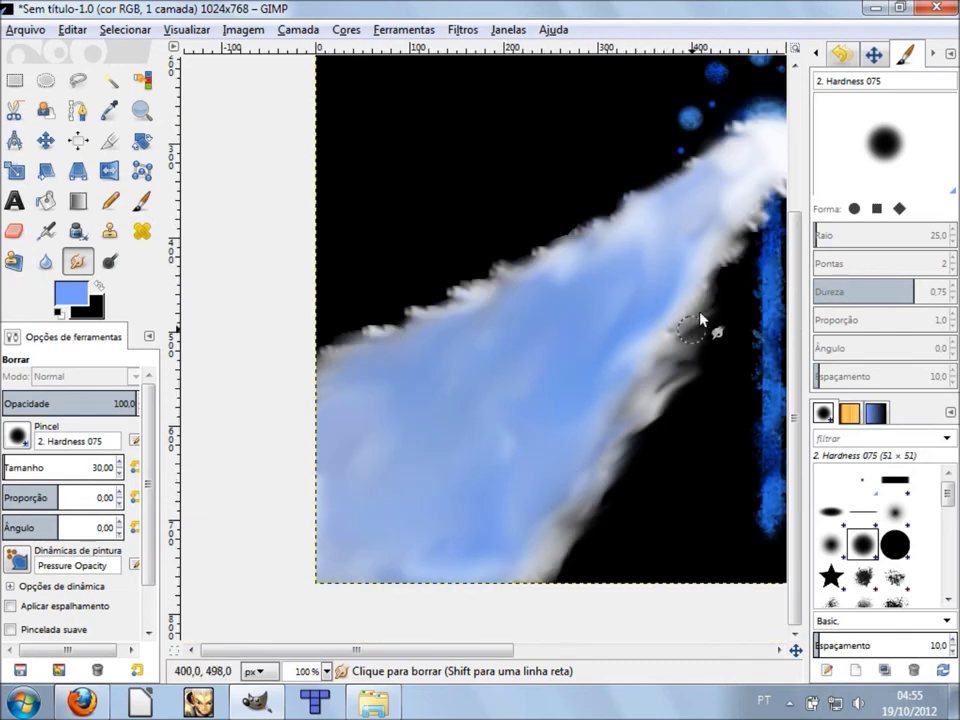
{"action": "scroll", "coordinate": [480, 300], "scroll_direction": "up", "scroll_amount": 3}
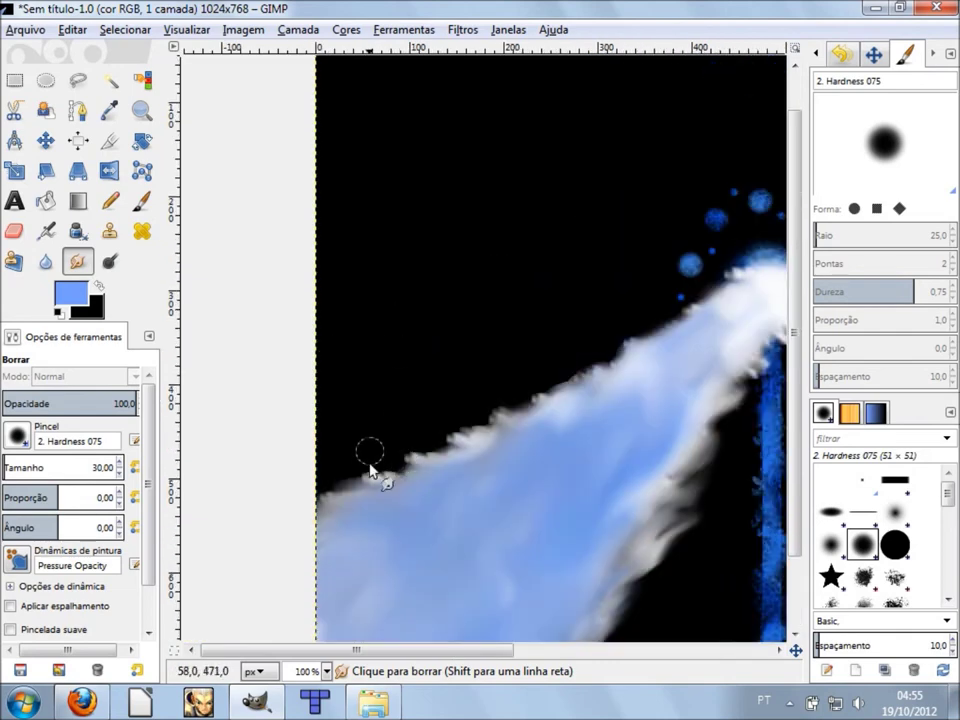
{"action": "scroll", "coordinate": [370, 470], "scroll_direction": "up", "scroll_amount": 1, "text": "ctrl"}
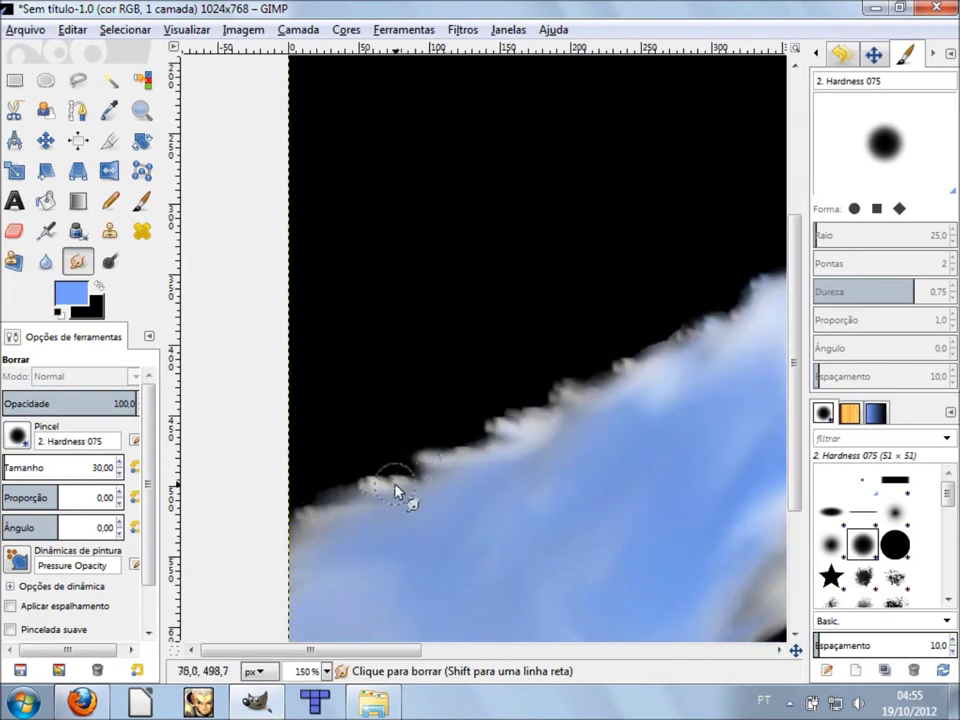
{"action": "left_click_drag", "start_coordinate": [527, 410], "coordinate": [703, 292]}
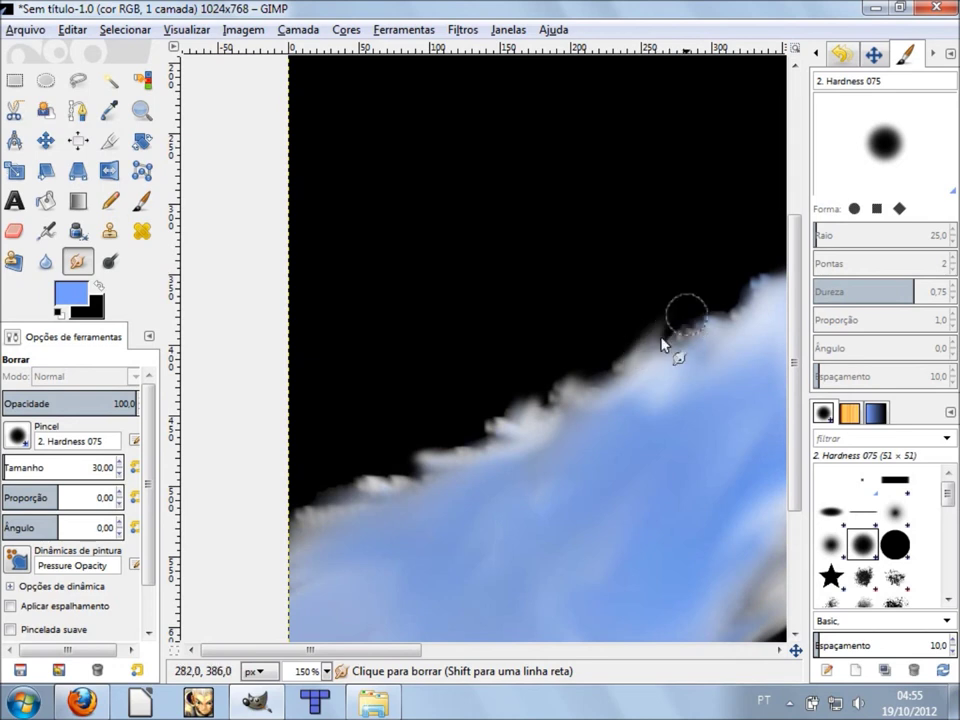
{"action": "mouse_move", "coordinate": [572, 381]}
{"action": "left_mouse_down"}
{"action": "mouse_move", "coordinate": [514, 444]}
{"action": "mouse_move", "coordinate": [557, 386]}
{"action": "left_mouse_up"}
{"action": "mouse_move", "coordinate": [507, 432]}
{"action": "left_mouse_down"}
{"action": "mouse_move", "coordinate": [617, 369]}
{"action": "mouse_move", "coordinate": [538, 401]}
{"action": "left_mouse_up"}
{"action": "mouse_move", "coordinate": [408, 462]}
{"action": "left_mouse_down"}
{"action": "mouse_move", "coordinate": [455, 430]}
{"action": "mouse_move", "coordinate": [383, 497]}
{"action": "left_mouse_up"}
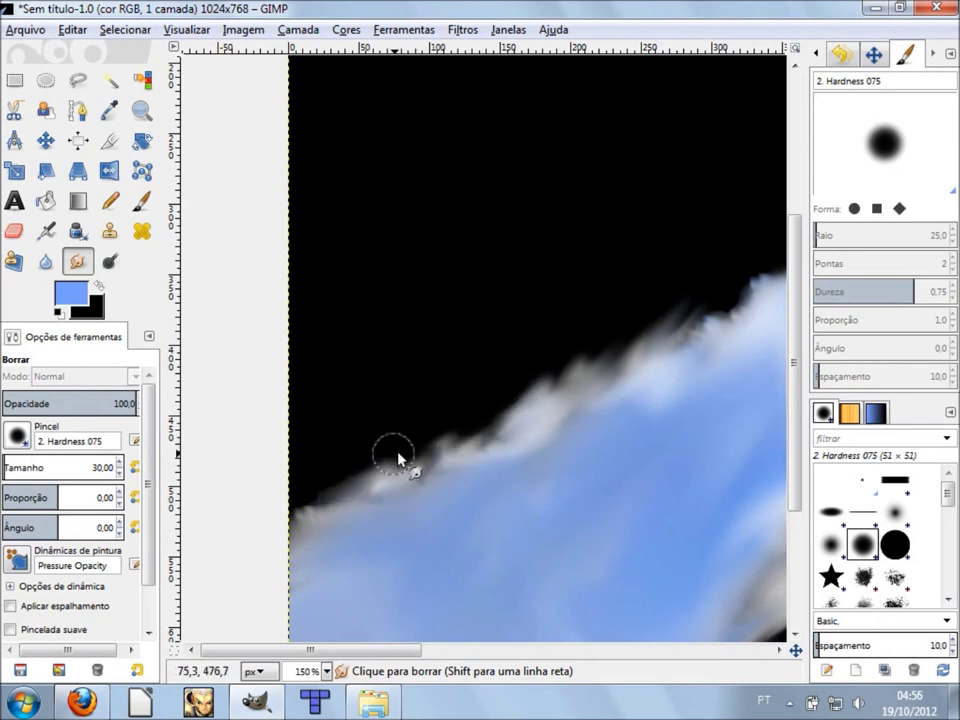
Smear the beam's upper edge further toward the lamp.
{"action": "scroll", "coordinate": [680, 333], "scroll_direction": "down", "scroll_amount": 3}
{"action": "scroll", "coordinate": [705, 333], "scroll_direction": "down", "scroll_amount": 1, "text": "ctrl"}
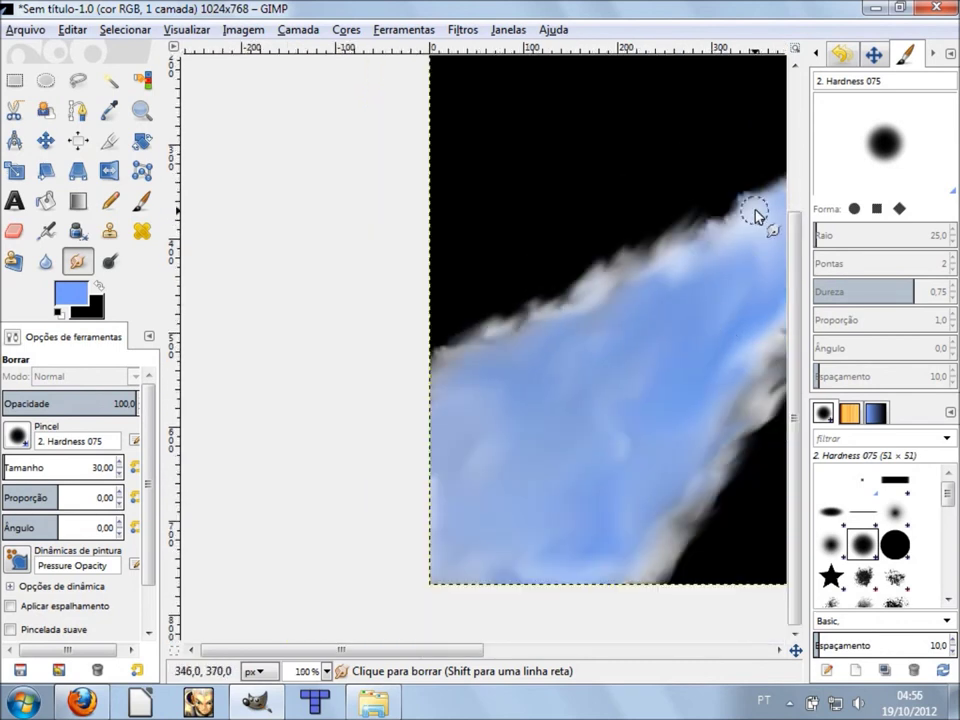
{"action": "scroll", "coordinate": [770, 300], "scroll_direction": "up", "scroll_amount": 3}
{"action": "scroll", "coordinate": [763, 315], "scroll_direction": "right", "scroll_amount": 3}
{"action": "scroll", "coordinate": [739, 349], "scroll_direction": "up", "scroll_amount": 2, "text": "ctrl"}
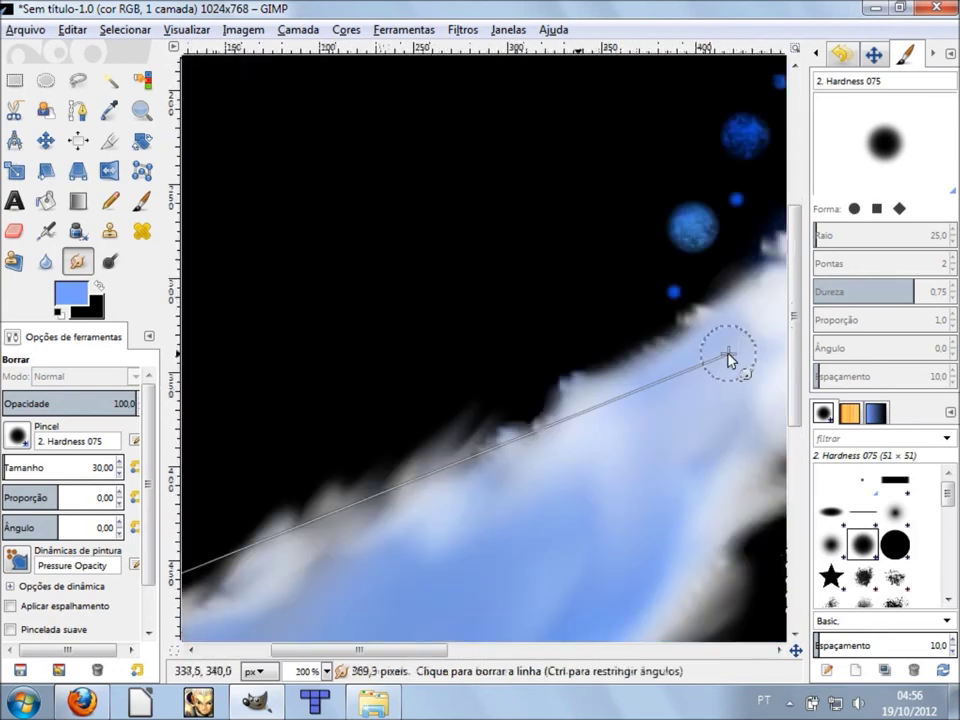
{"action": "mouse_move", "coordinate": [503, 447]}
{"action": "left_mouse_down"}
{"action": "mouse_move", "coordinate": [551, 379]}
{"action": "mouse_move", "coordinate": [594, 353]}
{"action": "mouse_move", "coordinate": [605, 368]}
{"action": "mouse_move", "coordinate": [689, 327]}
{"action": "left_mouse_up"}
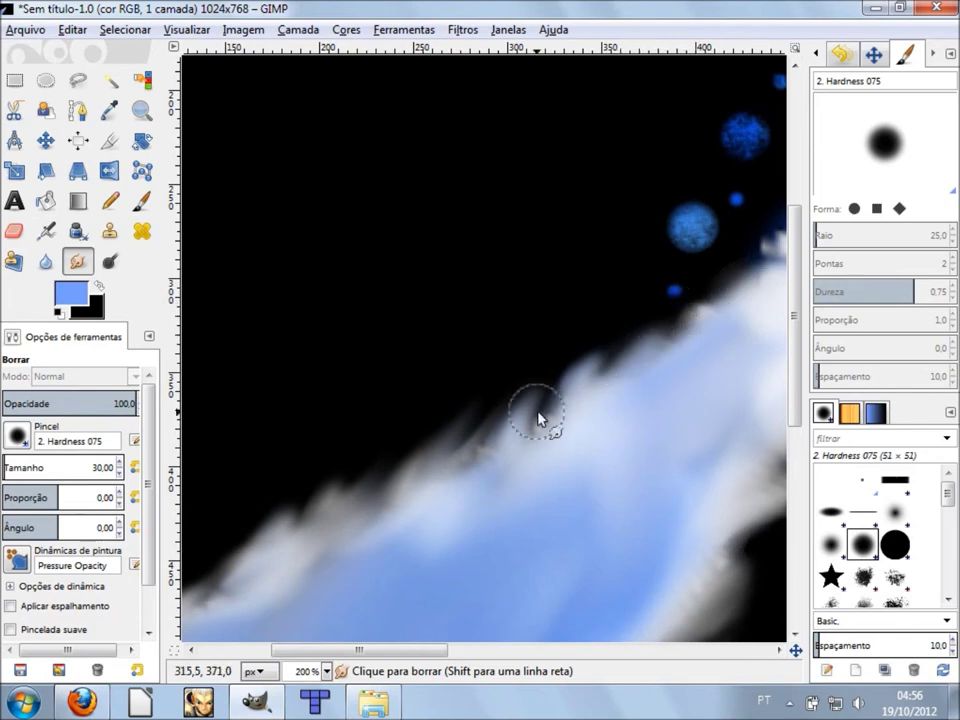
{"action": "scroll", "coordinate": [553, 399], "scroll_direction": "down", "scroll_amount": 2, "text": "ctrl"}
{"action": "scroll", "coordinate": [556, 403], "scroll_direction": "down", "scroll_amount": 1, "text": "ctrl"}
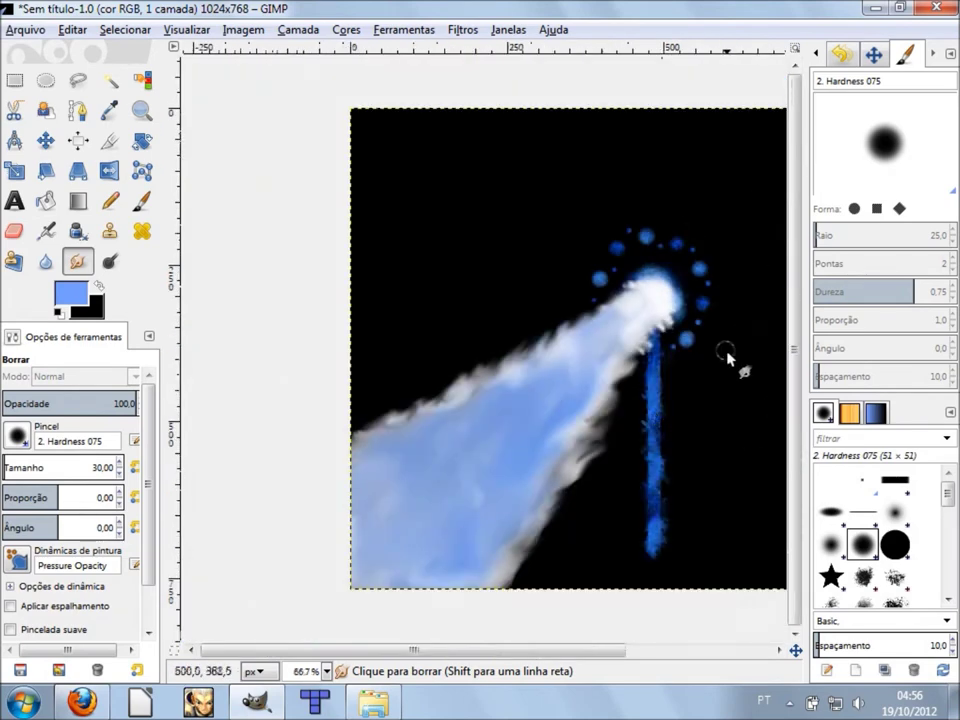
Try smudging a ring dot, then undo it so the dotted ring stays intact.
{"action": "scroll", "coordinate": [740, 350], "scroll_direction": "up", "scroll_amount": 1, "text": "ctrl"}
{"action": "scroll", "coordinate": [710, 325], "scroll_direction": "up", "scroll_amount": 1, "text": "ctrl"}
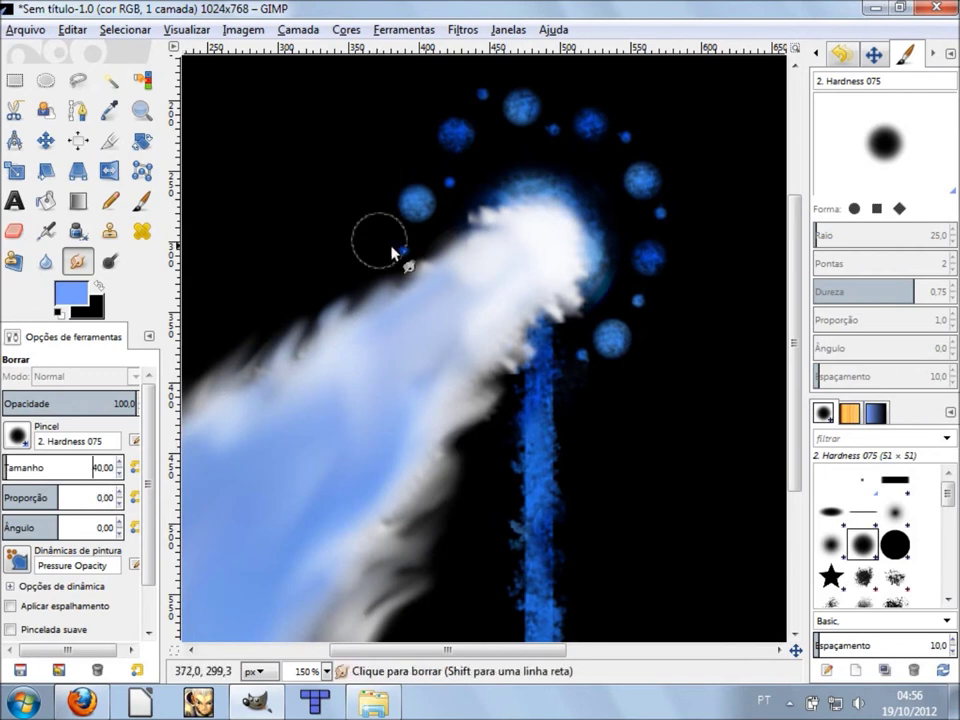
{"action": "mouse_move", "coordinate": [409, 252]}
{"action": "left_mouse_down"}
{"action": "mouse_move", "coordinate": [422, 192]}
{"action": "mouse_move", "coordinate": [347, 232]}
{"action": "mouse_move", "coordinate": [349, 250]}
{"action": "left_mouse_up"}
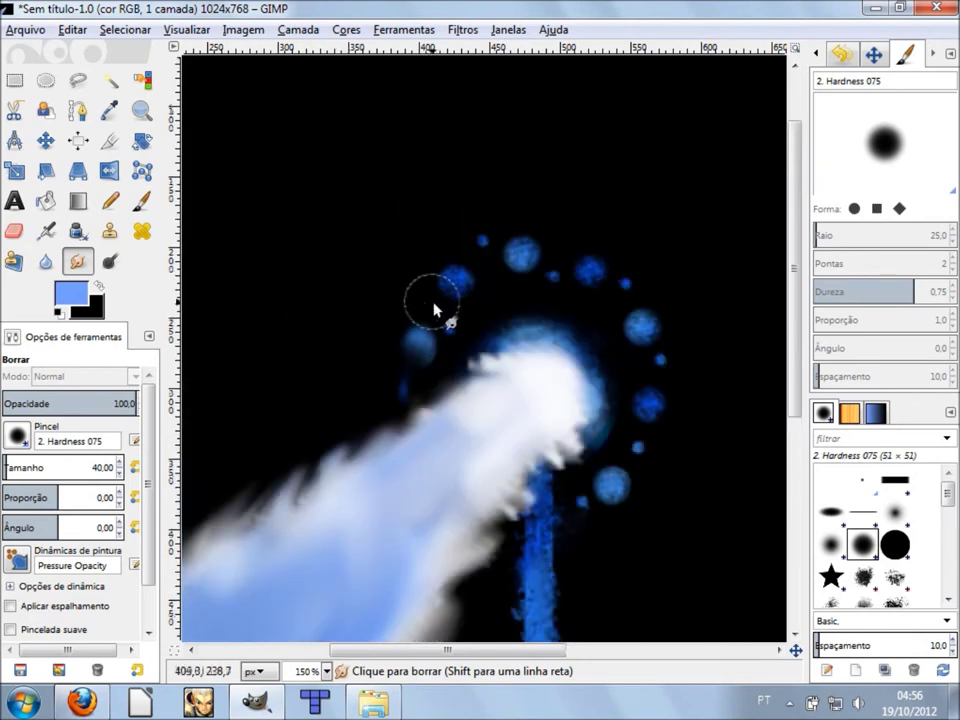
{"action": "key", "text": "ctrl+z"}
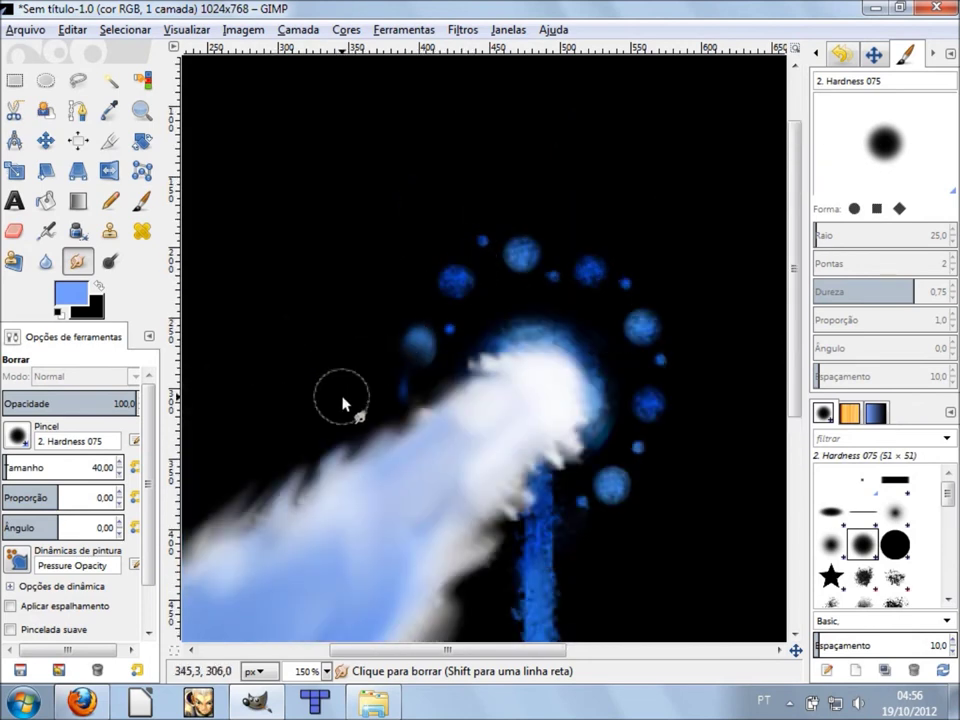
Set the Smudge brush size to 30.
{"action": "double_click", "coordinate": [100, 466]}
{"action": "type", "text": "3"}
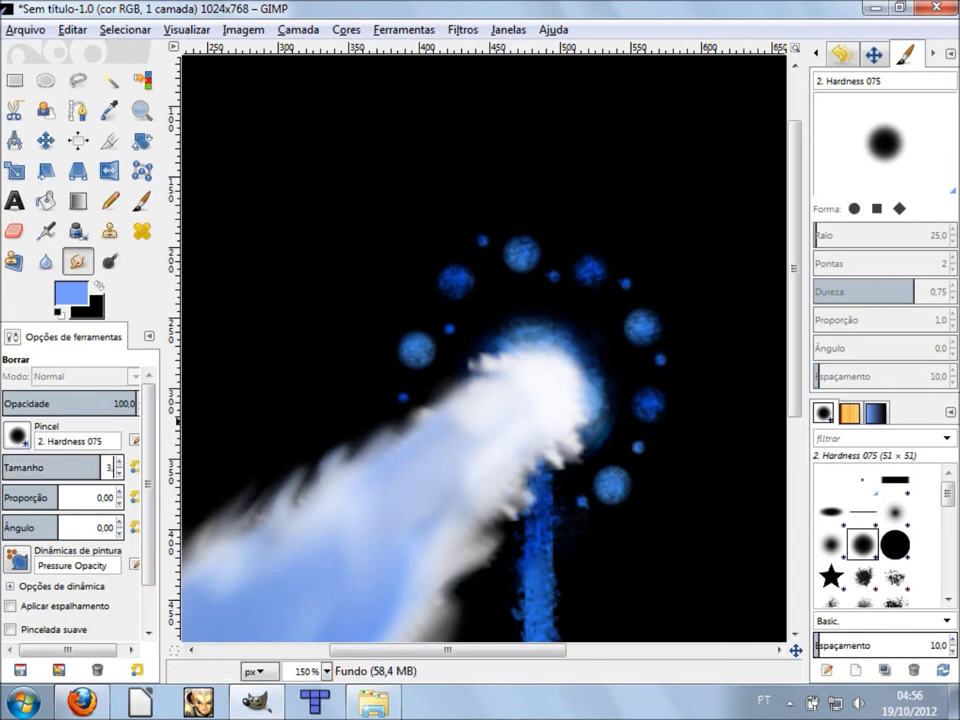
{"action": "type", "text": "0,00"}
{"action": "key", "text": "Return"}
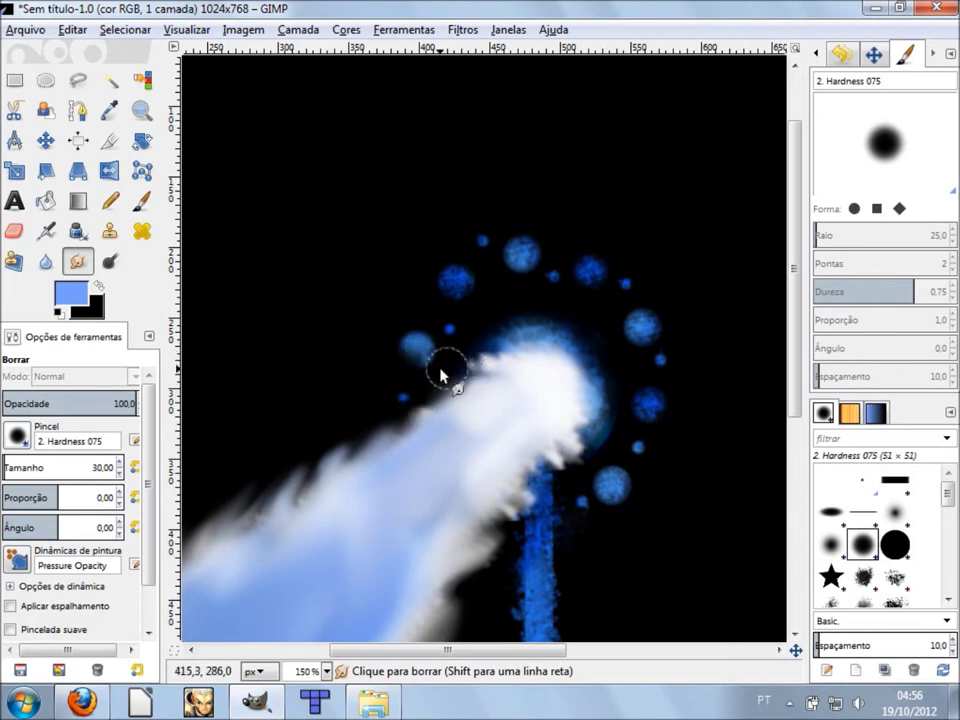
{"action": "scroll", "coordinate": [461, 380], "scroll_direction": "up", "scroll_amount": 1}
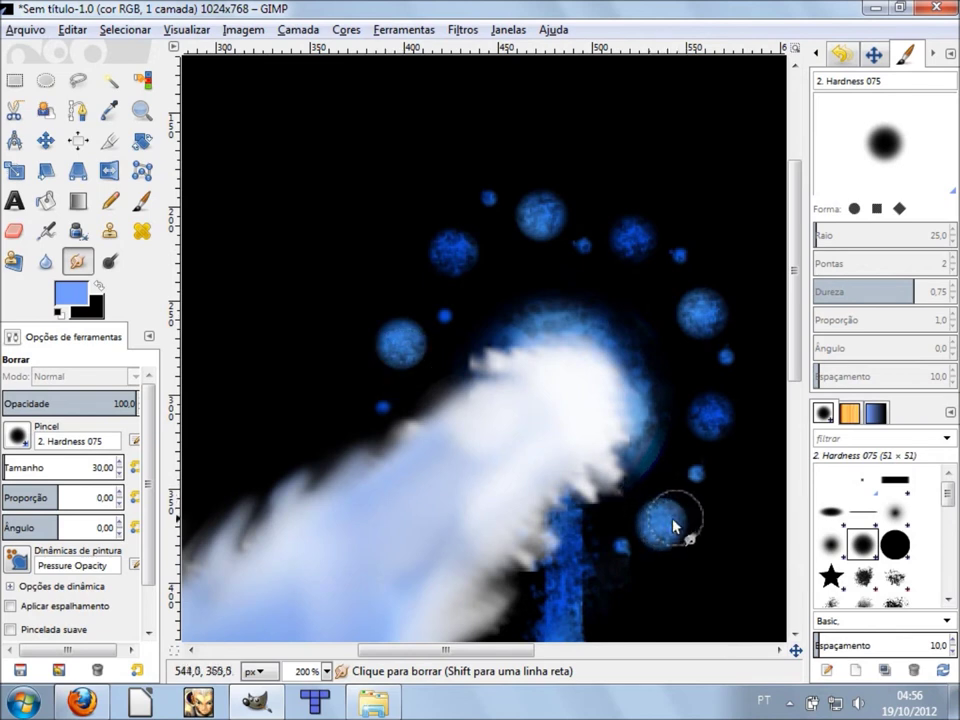
Smudge the lower blue ring dot into a teardrop, undoing a failed multi-dot smear.
{"action": "left_click_drag", "start_coordinate": [675, 521], "coordinate": [696, 499]}
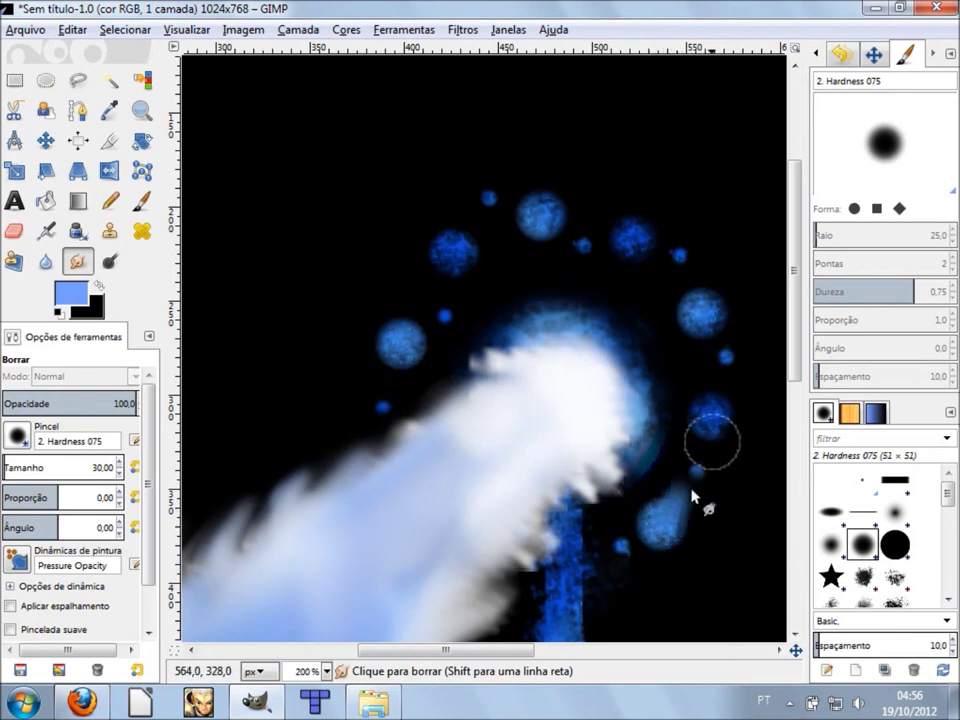
{"action": "key", "text": "z"}
{"action": "key", "text": "ctrl"}
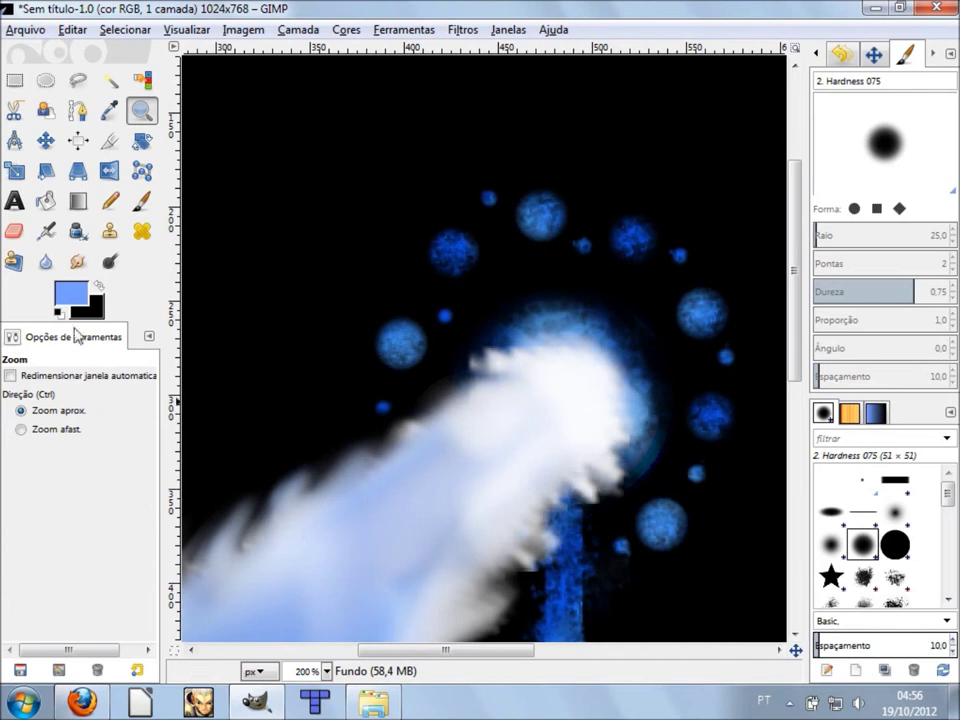
{"action": "left_click", "coordinate": [141, 200]}
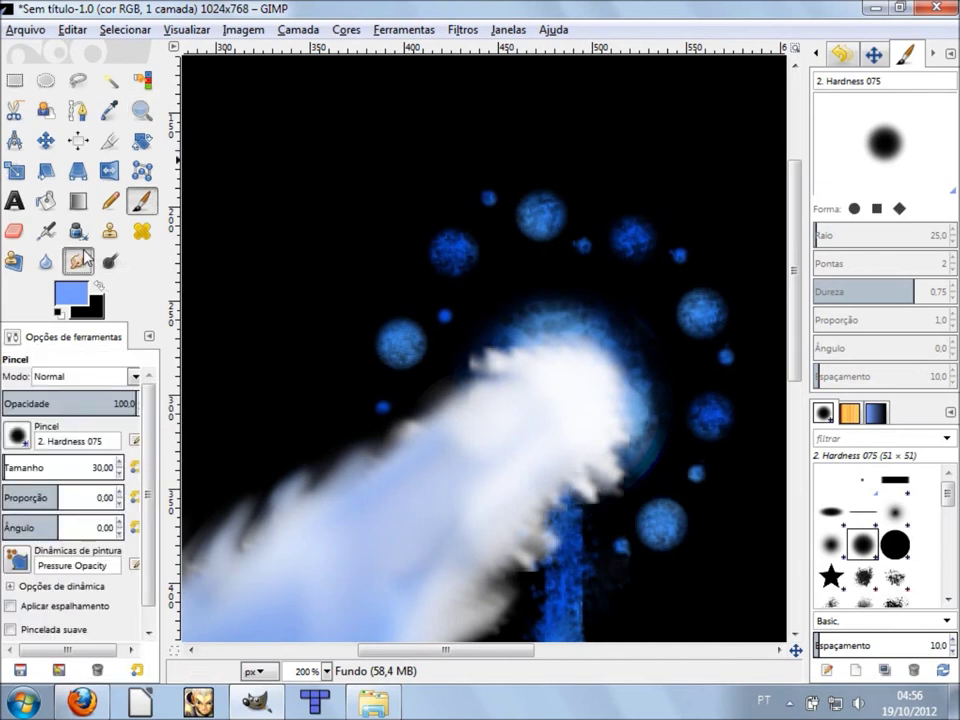
{"action": "left_click", "coordinate": [77, 261]}
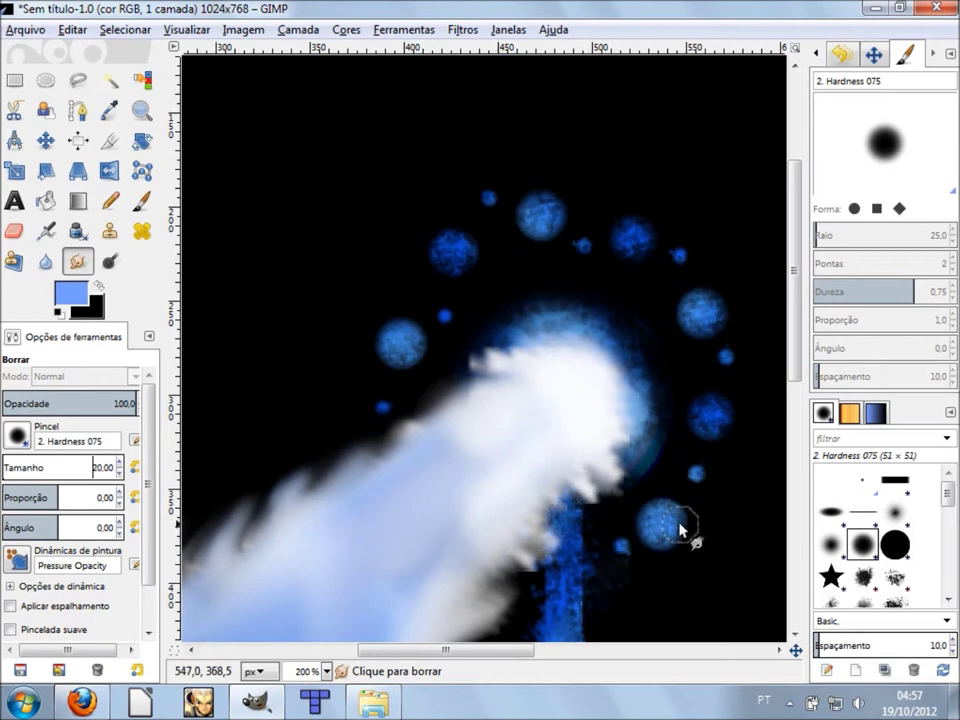
{"action": "mouse_move", "coordinate": [692, 476]}
{"action": "left_mouse_down"}
{"action": "mouse_move", "coordinate": [664, 257]}
{"action": "mouse_move", "coordinate": [482, 204]}
{"action": "mouse_move", "coordinate": [391, 389]}
{"action": "left_mouse_up"}
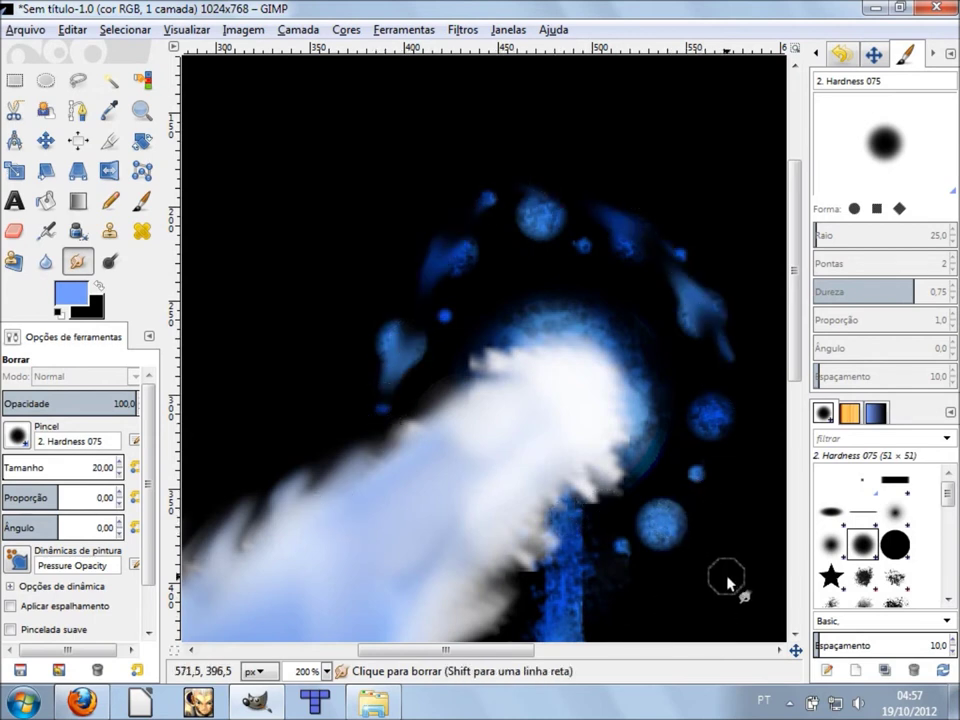
{"action": "key", "text": "ctrl+z"}
{"action": "key", "text": "ctrl+z"}
{"action": "key", "text": "ctrl+z"}
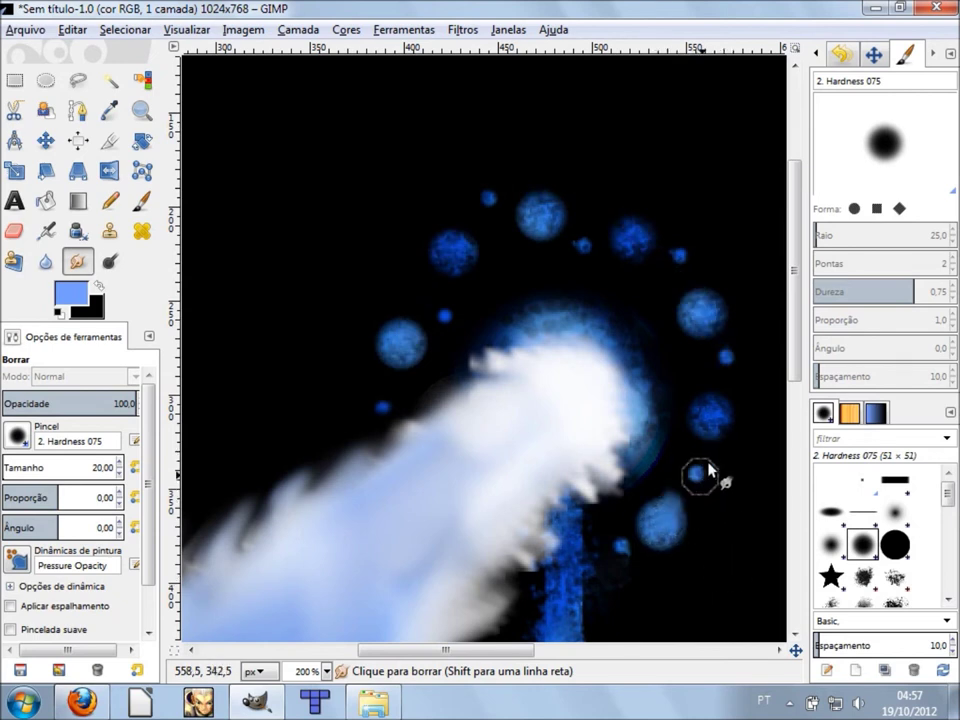
At brush size 25, smudge the right and small ring dots into teardrops, undoing one overlong smear.
{"action": "left_click_drag", "start_coordinate": [718, 439], "coordinate": [724, 381]}
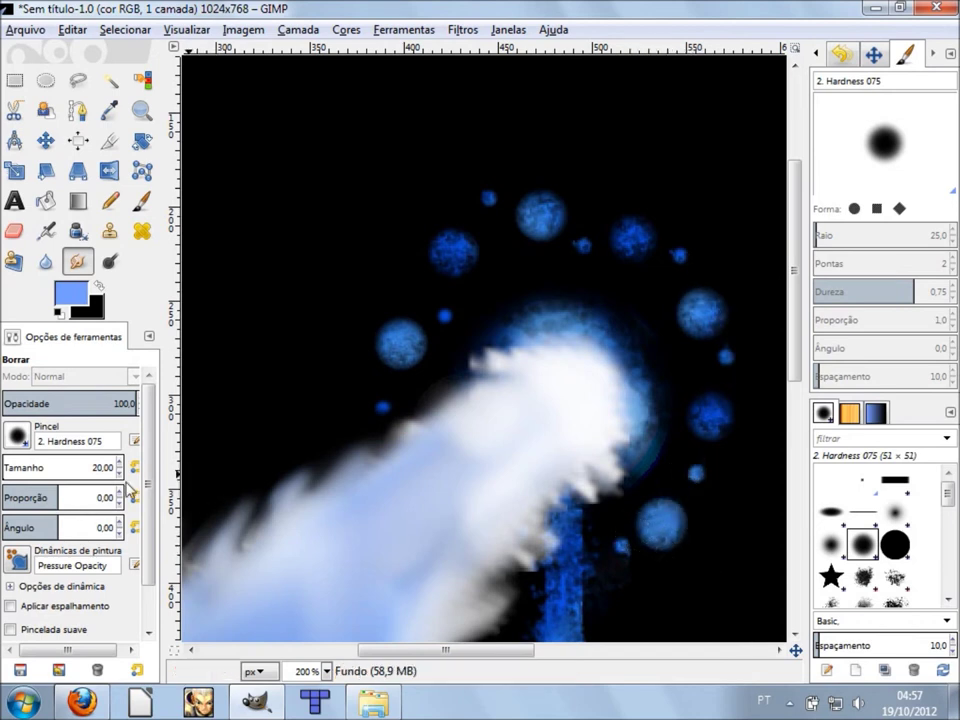
{"action": "type", "text": "25"}
{"action": "key", "text": "Return"}
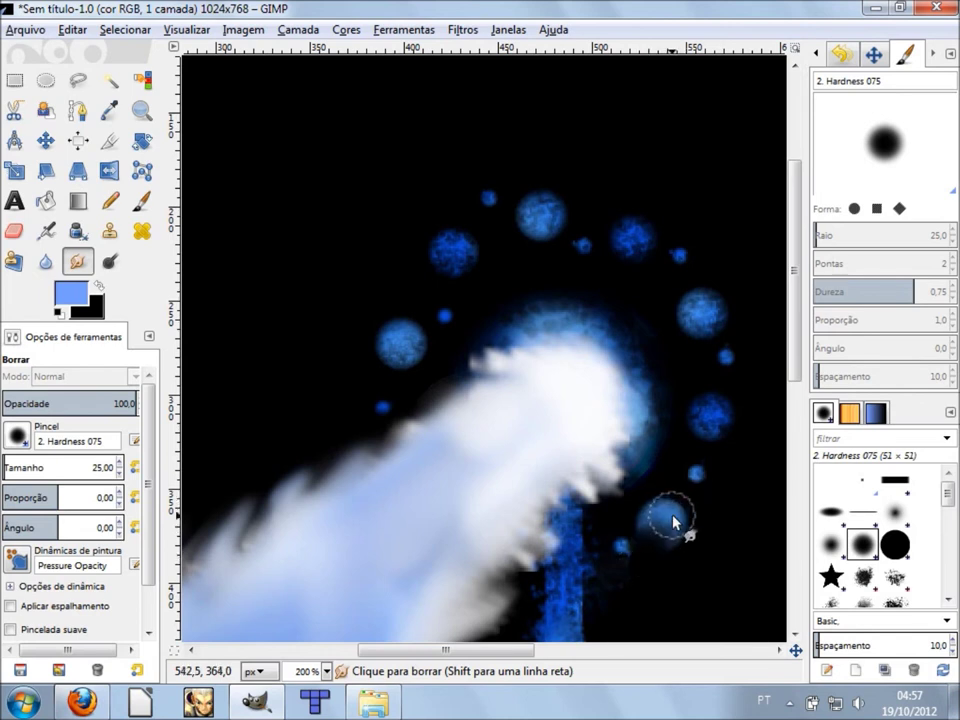
{"action": "left_click_drag", "start_coordinate": [666, 521], "coordinate": [688, 492]}
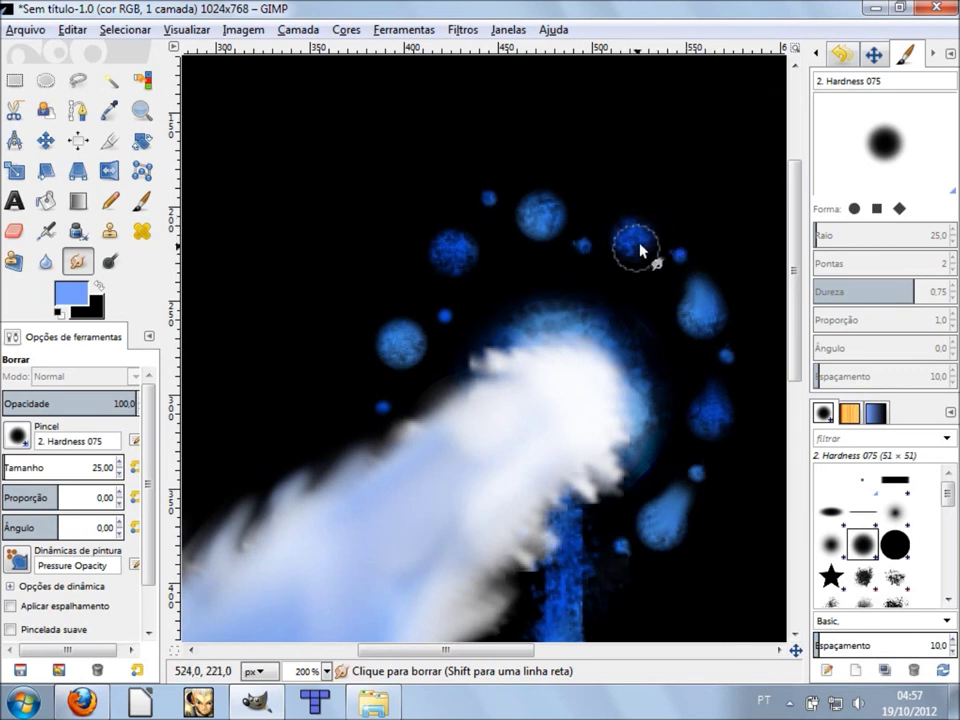
{"action": "mouse_move", "coordinate": [607, 208]}
{"action": "left_mouse_down"}
{"action": "mouse_move", "coordinate": [632, 231]}
{"action": "mouse_move", "coordinate": [589, 208]}
{"action": "left_mouse_up"}
{"action": "key", "text": "ctrl+z"}
{"action": "key", "text": "ctrl+z"}
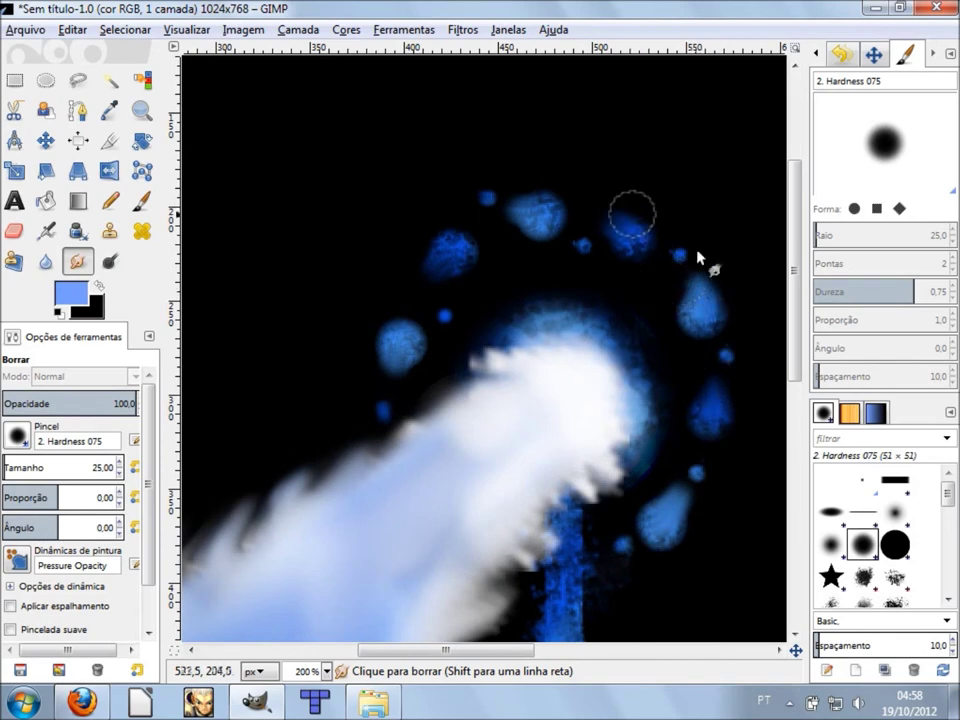
{"action": "scroll", "coordinate": [700, 265], "scroll_direction": "down", "scroll_amount": 1}
{"action": "scroll", "coordinate": [735, 274], "scroll_direction": "down", "scroll_amount": 2}
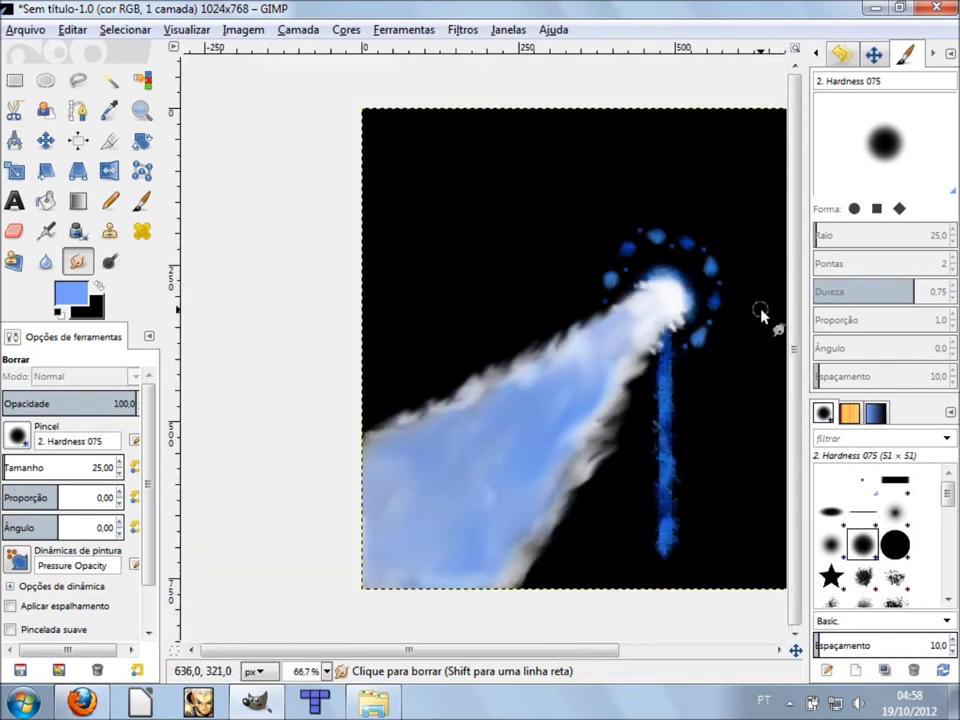
Smudge the blue blob and a right-side ring dot upward into teardrops.
{"action": "scroll", "coordinate": [762, 316], "scroll_direction": "up", "scroll_amount": 1}
{"action": "scroll", "coordinate": [757, 318], "scroll_direction": "up", "scroll_amount": 1}
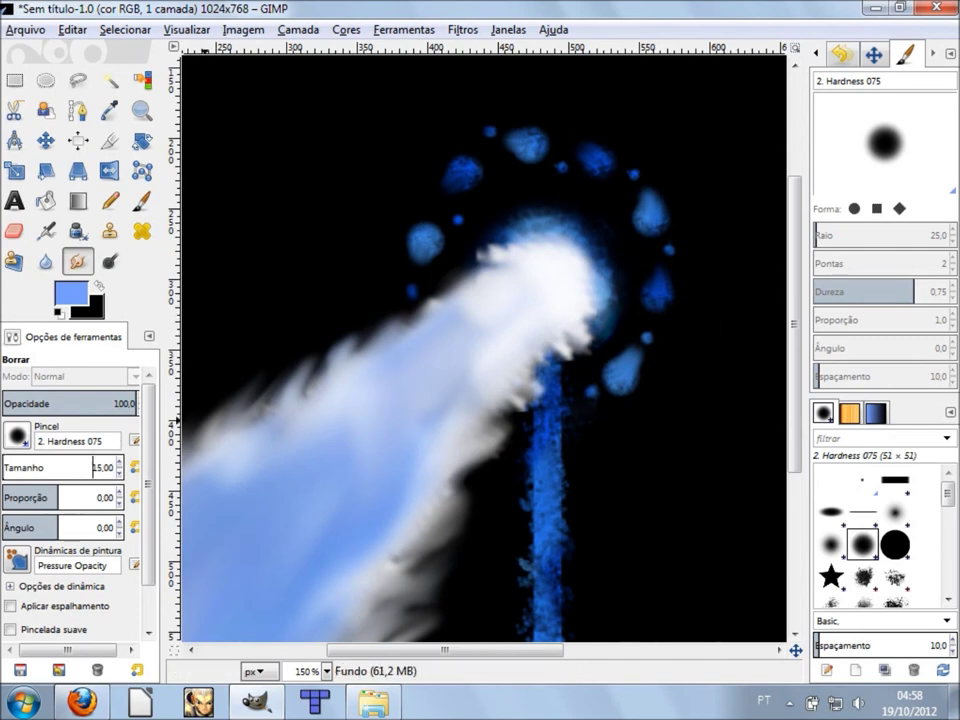
{"action": "scroll", "coordinate": [478, 364], "scroll_direction": "up", "scroll_amount": 1}
{"action": "scroll", "coordinate": [729, 365], "scroll_direction": "right", "scroll_amount": 3}
{"action": "scroll", "coordinate": [624, 357], "scroll_direction": "up", "scroll_amount": 1}
{"action": "left_click_drag", "start_coordinate": [508, 592], "coordinate": [503, 566]}
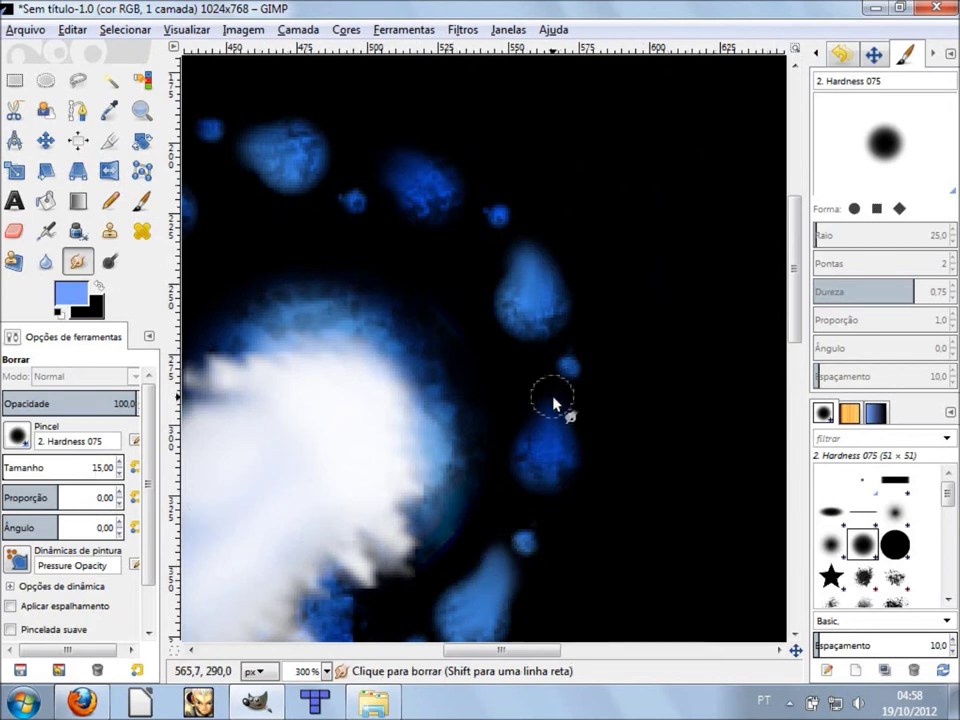
{"action": "left_click_drag", "start_coordinate": [542, 450], "coordinate": [568, 354]}
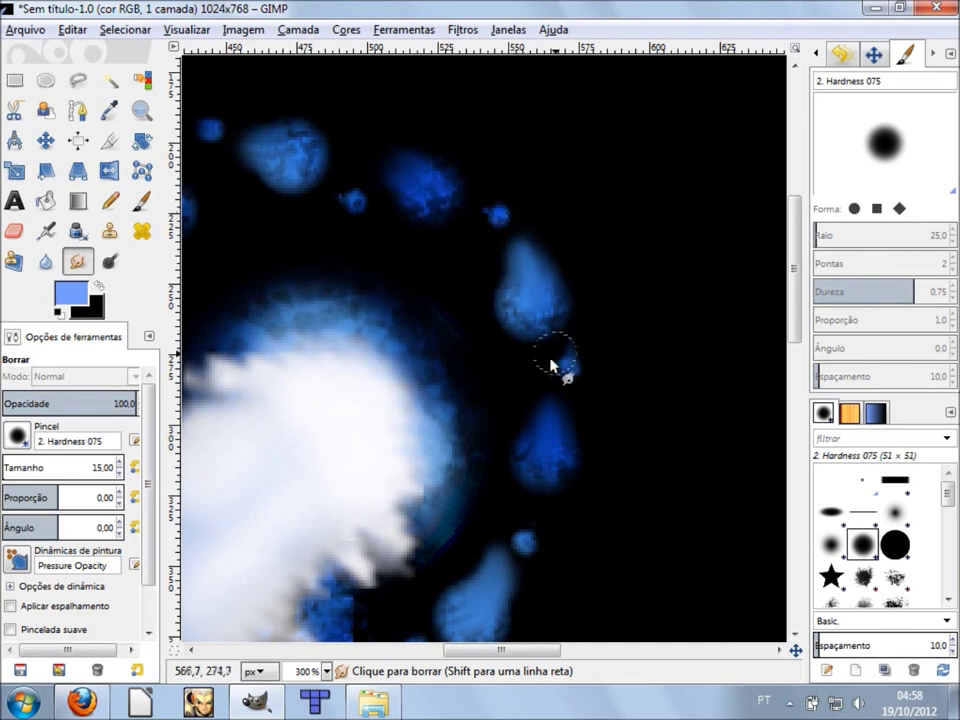
{"action": "scroll", "coordinate": [545, 370], "scroll_direction": "down", "scroll_amount": 3, "text": "ctrl"}
{"action": "scroll", "coordinate": [600, 462], "scroll_direction": "down", "scroll_amount": 1, "text": "ctrl"}
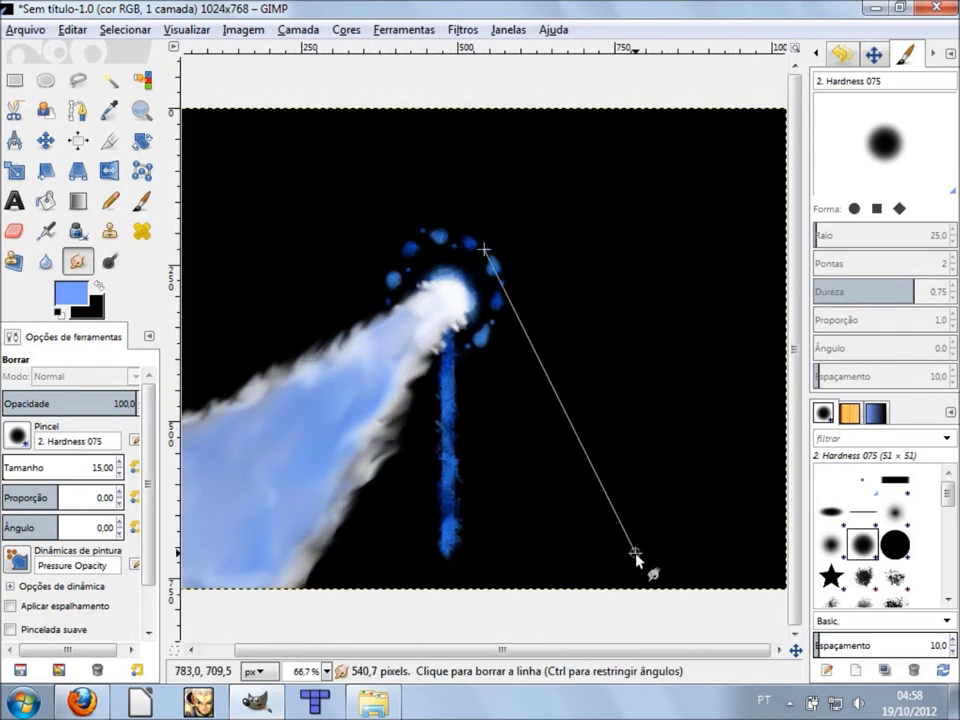
{"action": "scroll", "coordinate": [637, 558], "scroll_direction": "left", "scroll_amount": 1}
{"action": "left_click", "coordinate": [110, 261]}
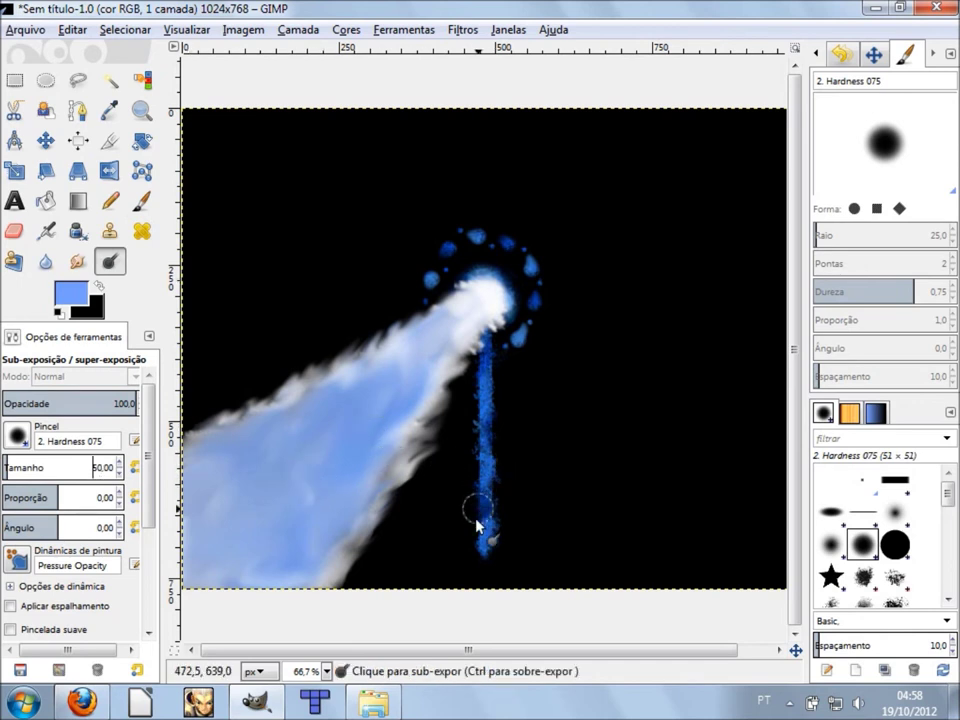
Dodge the lower and middle sections of the blue vertical streak lighter.
{"action": "scroll", "coordinate": [488, 563], "scroll_direction": "up", "scroll_amount": 1, "text": "ctrl"}
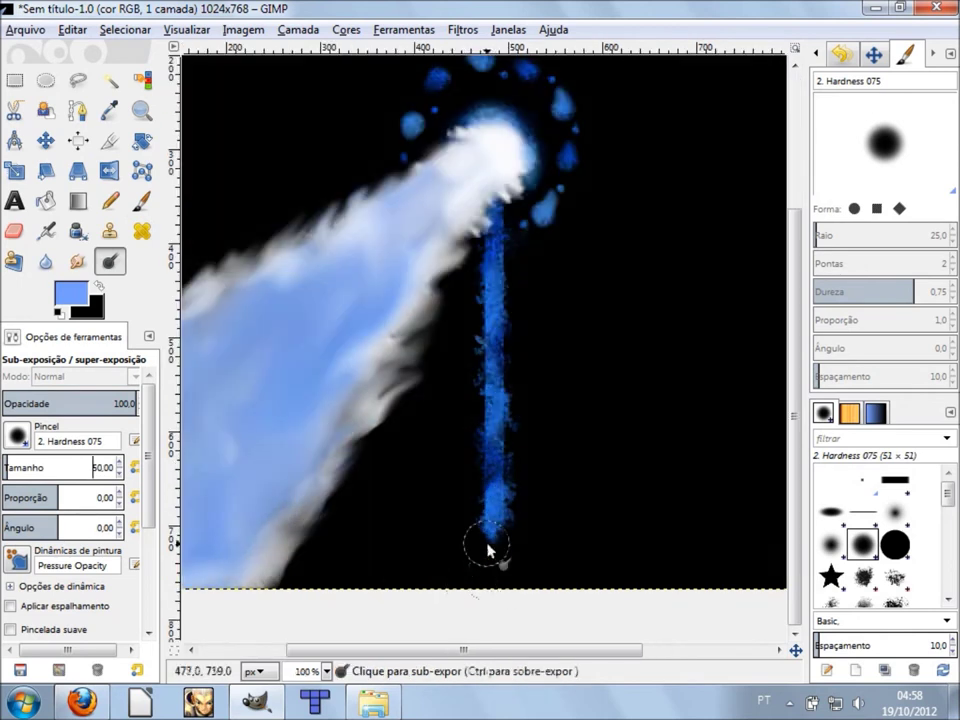
{"action": "left_click_drag", "start_coordinate": [490, 556], "coordinate": [515, 508]}
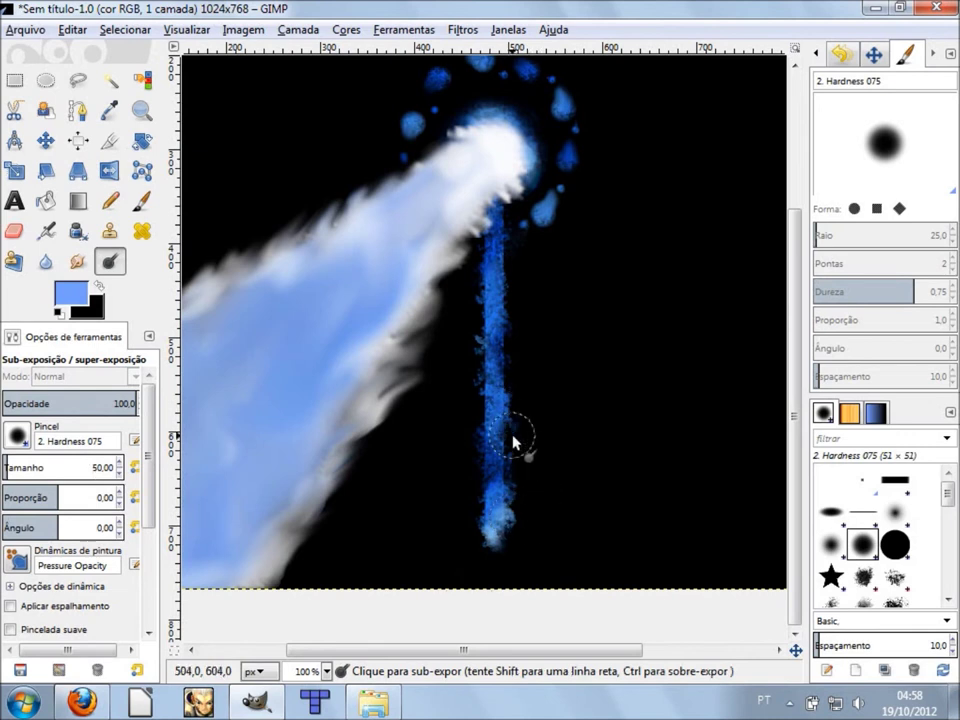
{"action": "mouse_move", "coordinate": [505, 433]}
{"action": "left_mouse_down"}
{"action": "mouse_move", "coordinate": [508, 322]}
{"action": "mouse_move", "coordinate": [481, 316]}
{"action": "mouse_move", "coordinate": [507, 278]}
{"action": "left_mouse_up"}
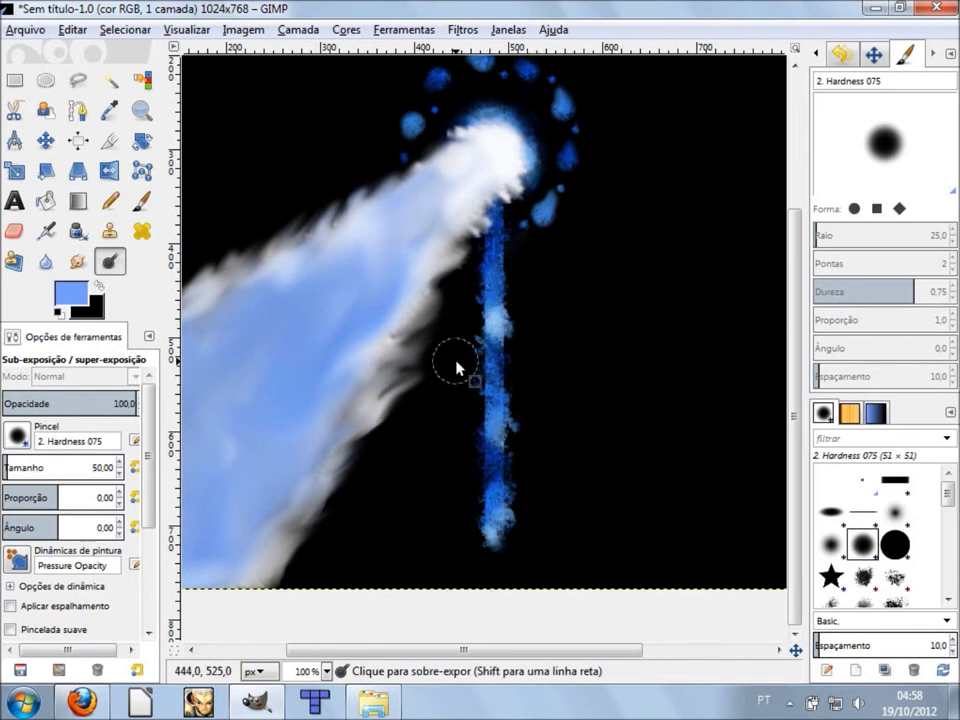
{"action": "key", "text": "z"}
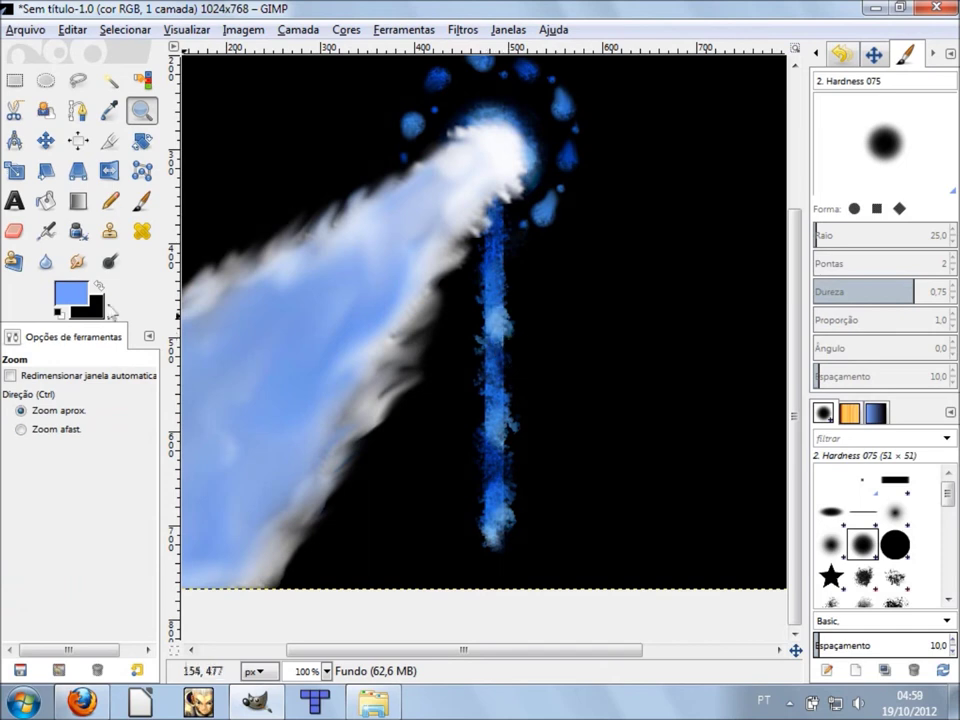
{"action": "left_click", "coordinate": [109, 262]}
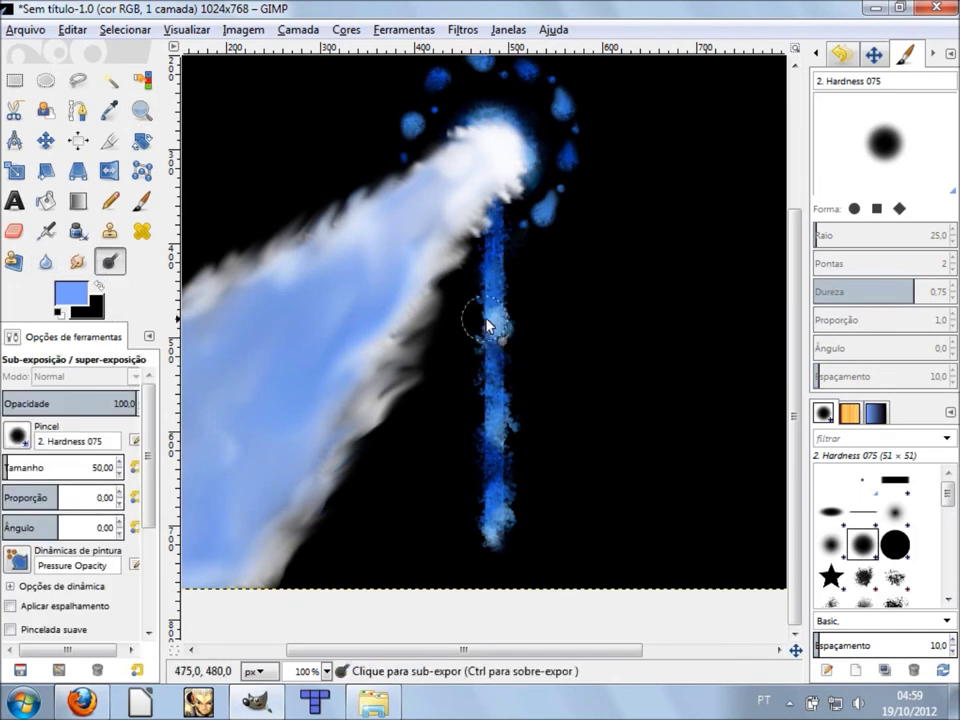
Burn the glow beside the ring, then brighten the ring dots and area down to the streak.
{"action": "scroll", "coordinate": [552, 229], "scroll_direction": "up", "scroll_amount": 3}
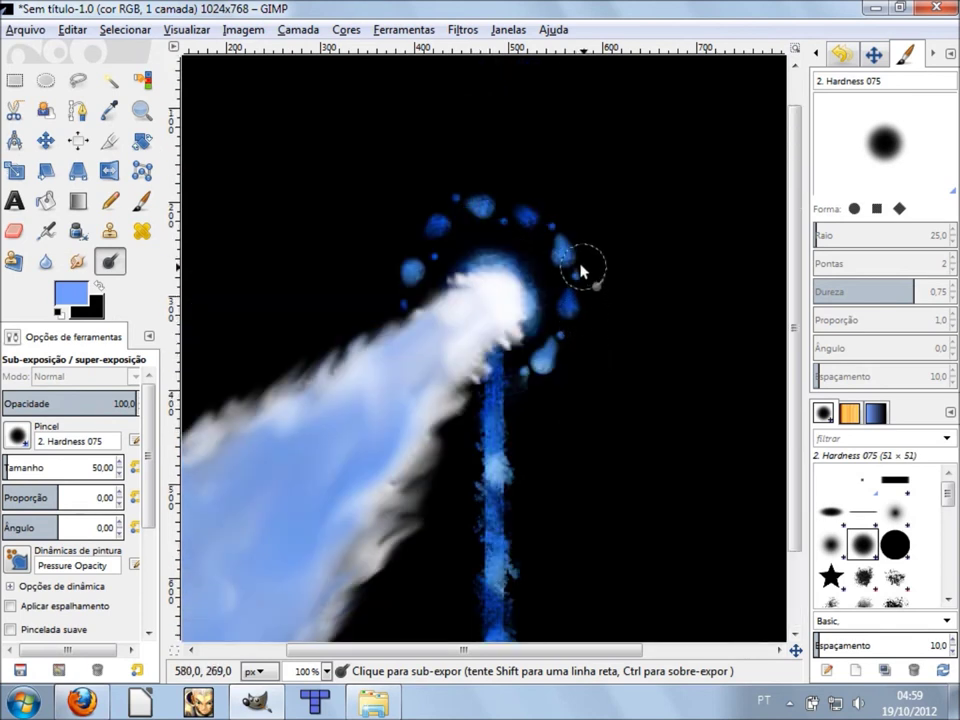
{"action": "left_click_drag", "start_coordinate": [542, 211], "coordinate": [455, 265]}
{"action": "key", "text": "ctrl"}
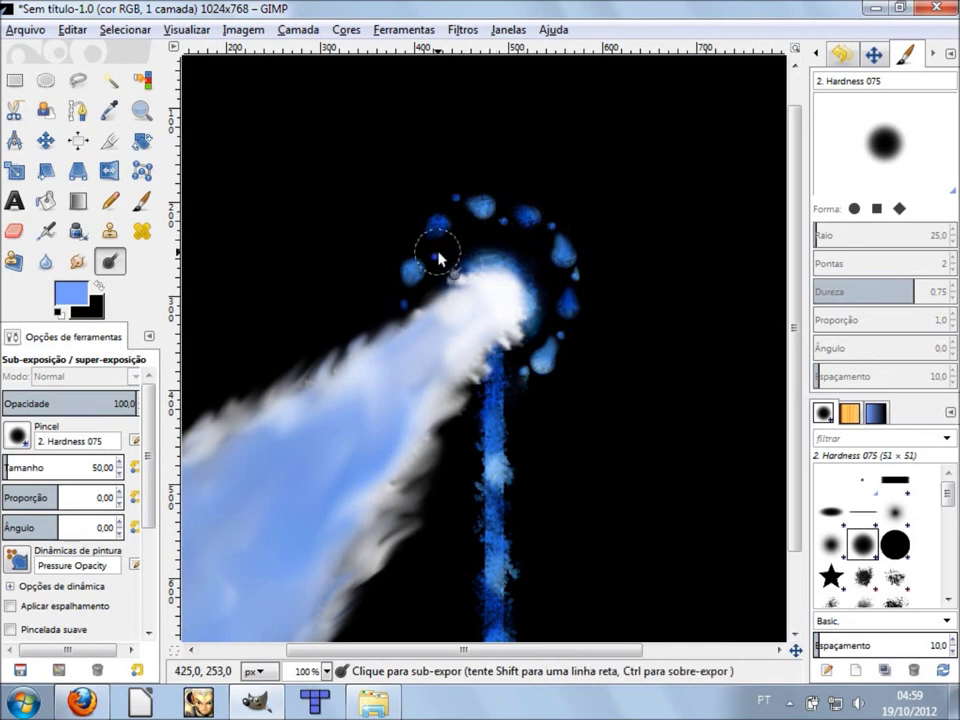
{"action": "key", "text": "ctrl"}
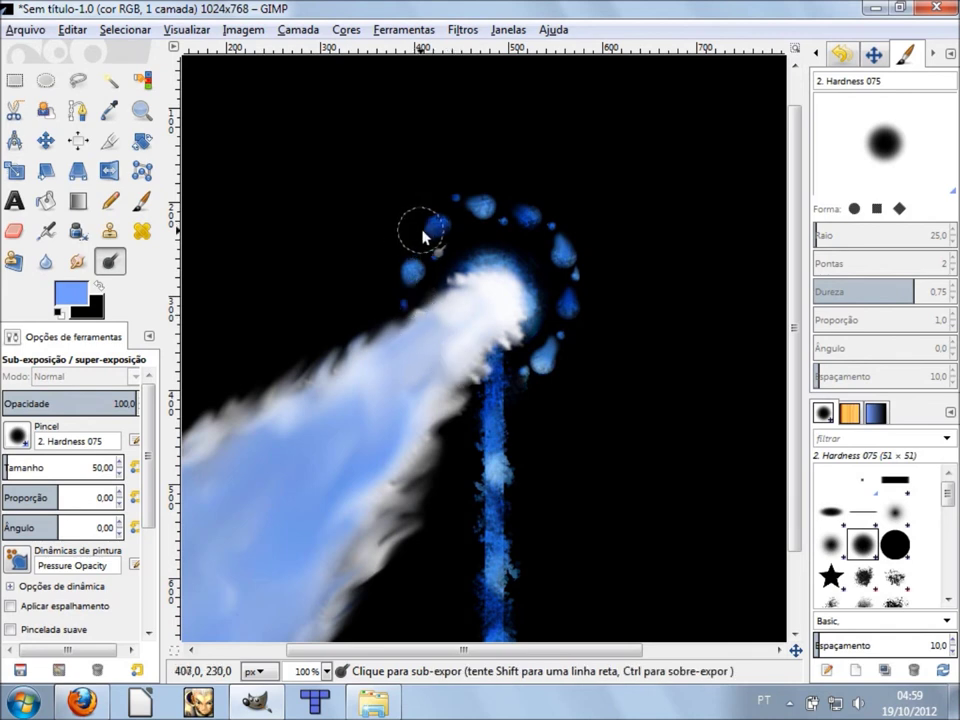
{"action": "mouse_move", "coordinate": [420, 236]}
{"action": "left_mouse_down"}
{"action": "mouse_move", "coordinate": [496, 288]}
{"action": "mouse_move", "coordinate": [489, 272]}
{"action": "left_mouse_up"}
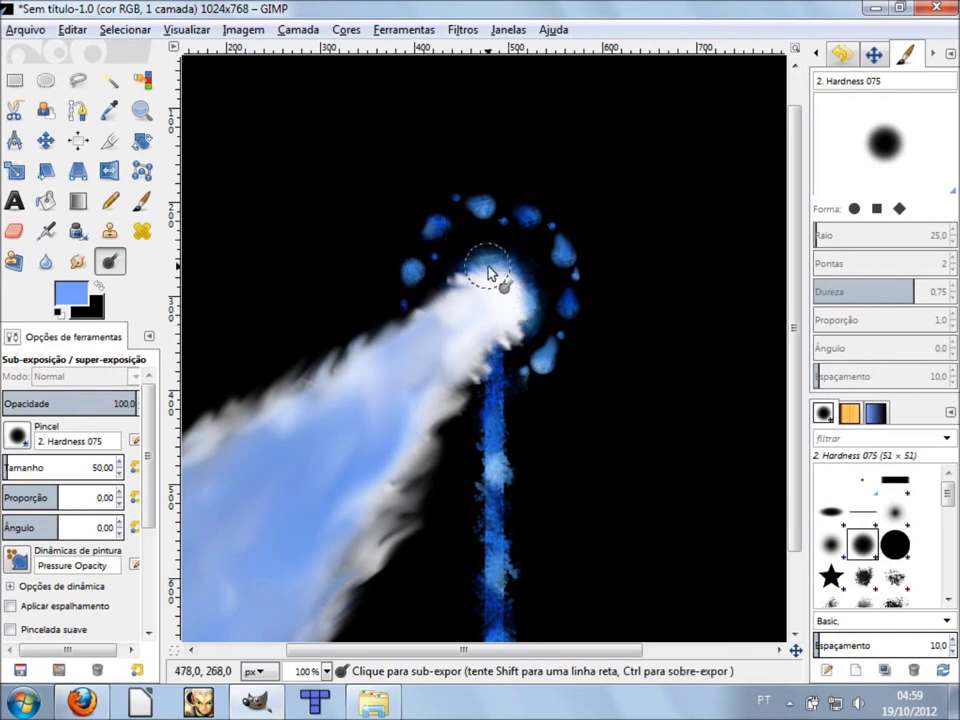
{"action": "mouse_move", "coordinate": [508, 285]}
{"action": "left_mouse_down"}
{"action": "mouse_move", "coordinate": [491, 338]}
{"action": "mouse_move", "coordinate": [393, 502]}
{"action": "left_mouse_up"}
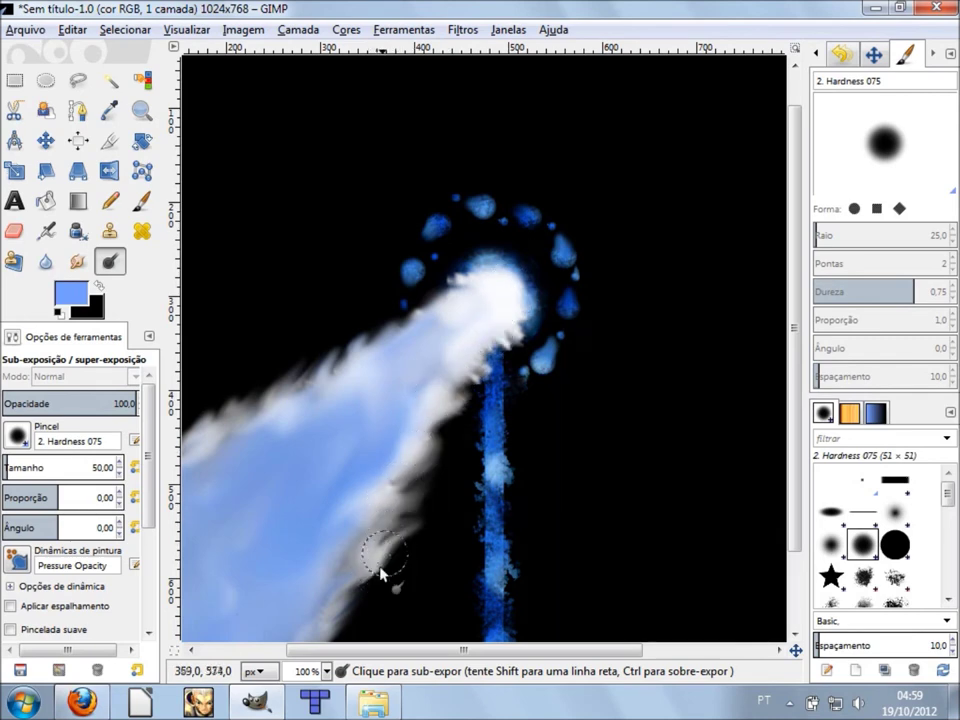
{"action": "key", "text": "minus"}
{"action": "key", "text": "minus"}
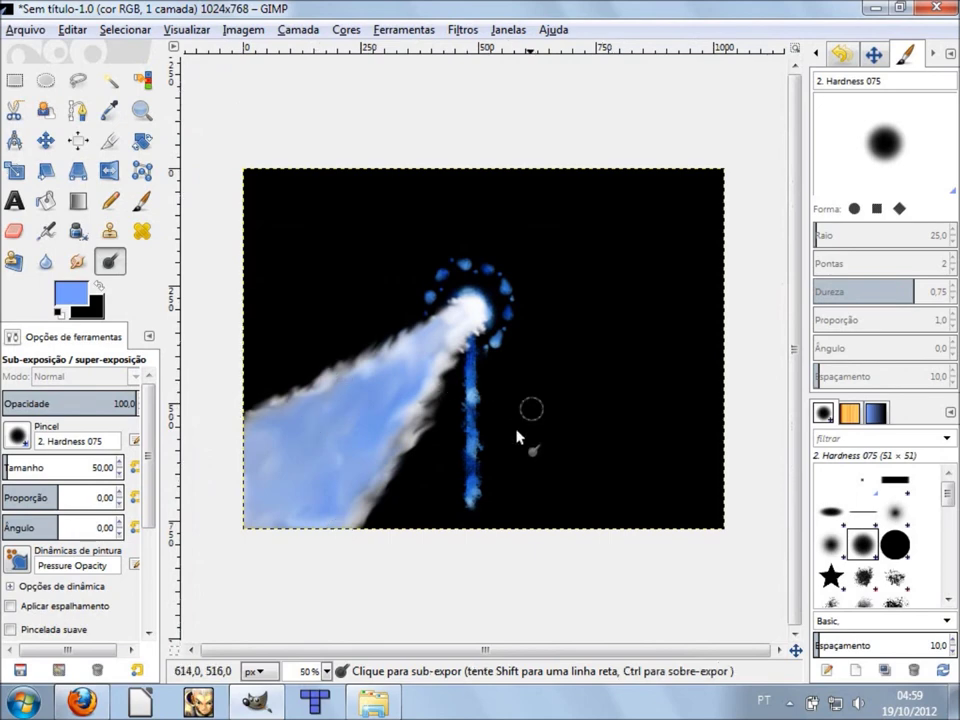
Dodge pale whitish patches along the streak's bottom, middle and upper sections at 2x zoom.
{"action": "key", "text": "2"}
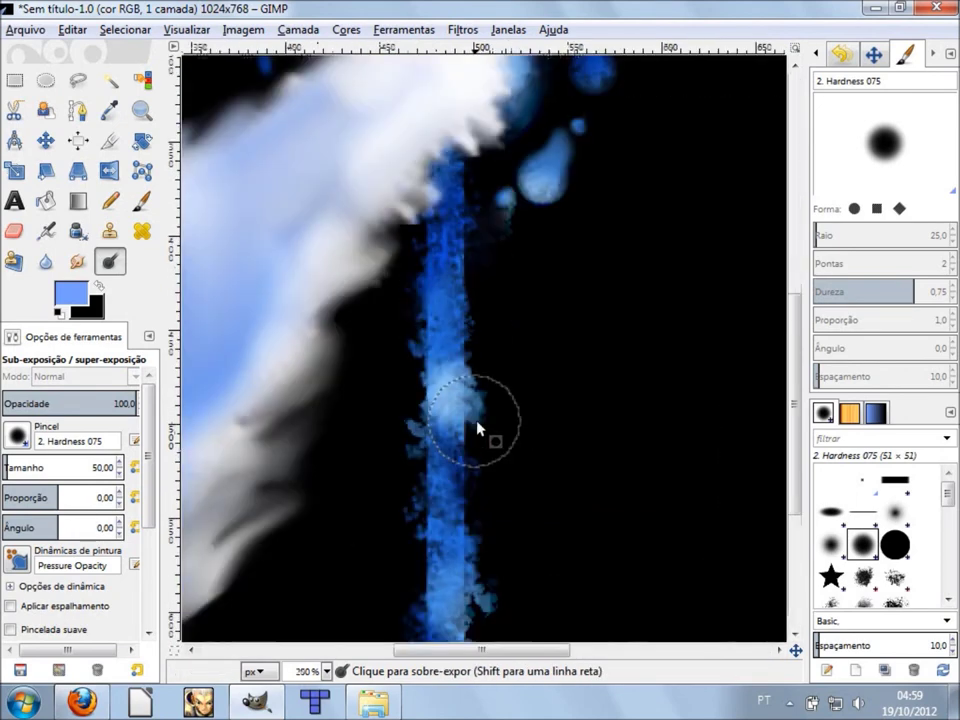
{"action": "left_click_drag", "start_coordinate": [435, 300], "coordinate": [423, 302]}
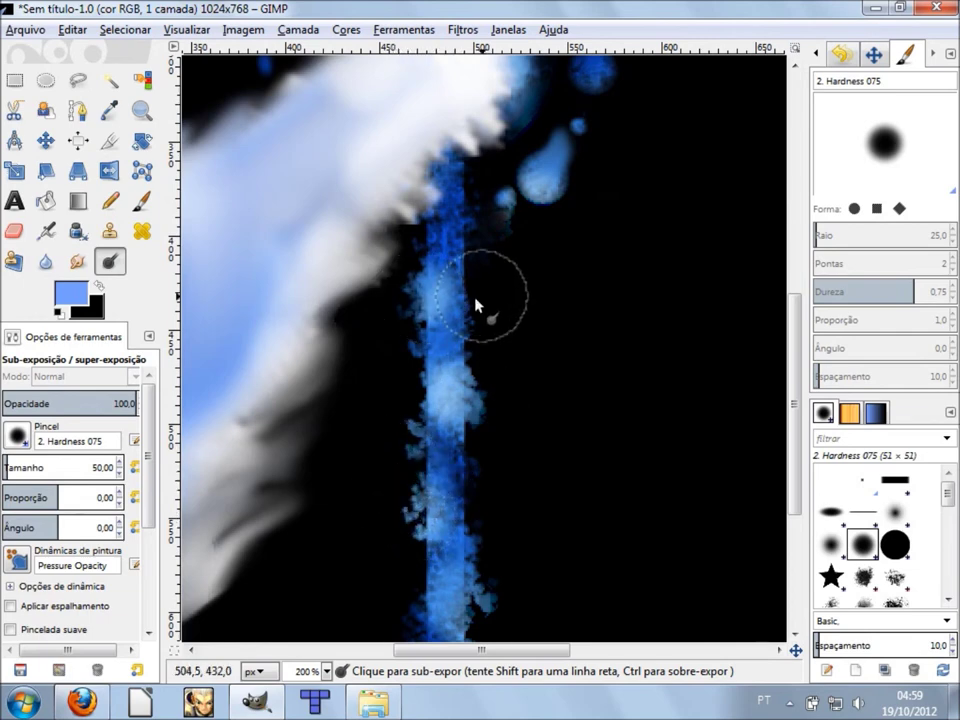
{"action": "scroll", "coordinate": [557, 370], "scroll_direction": "down", "scroll_amount": 1, "text": "ctrl"}
{"action": "scroll", "coordinate": [565, 379], "scroll_direction": "down", "scroll_amount": 1, "text": "ctrl"}
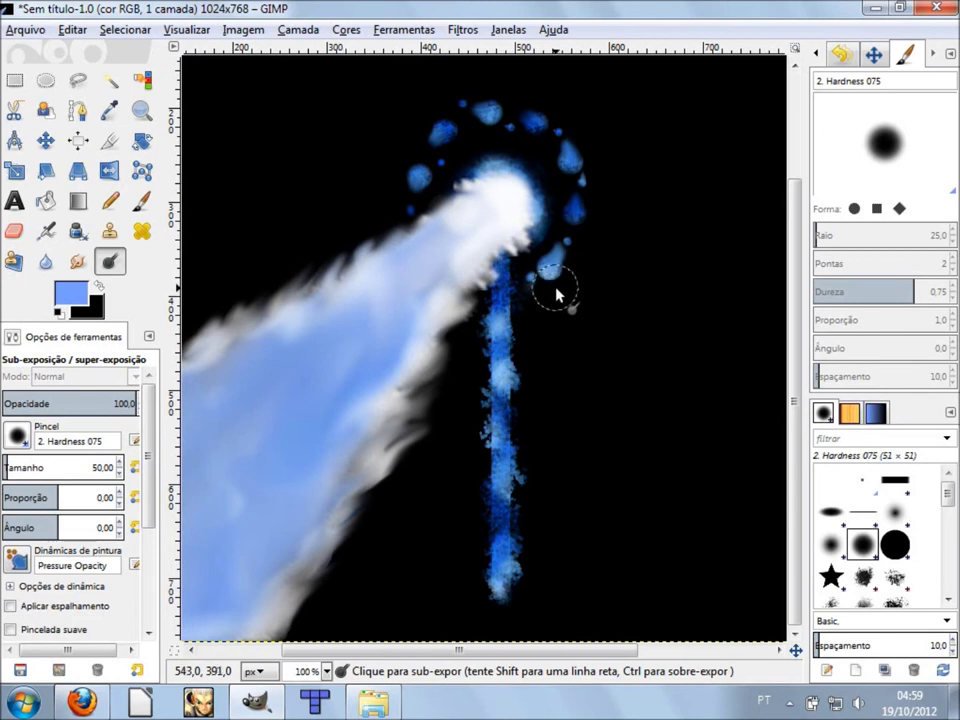
{"action": "key", "text": "ctrl"}
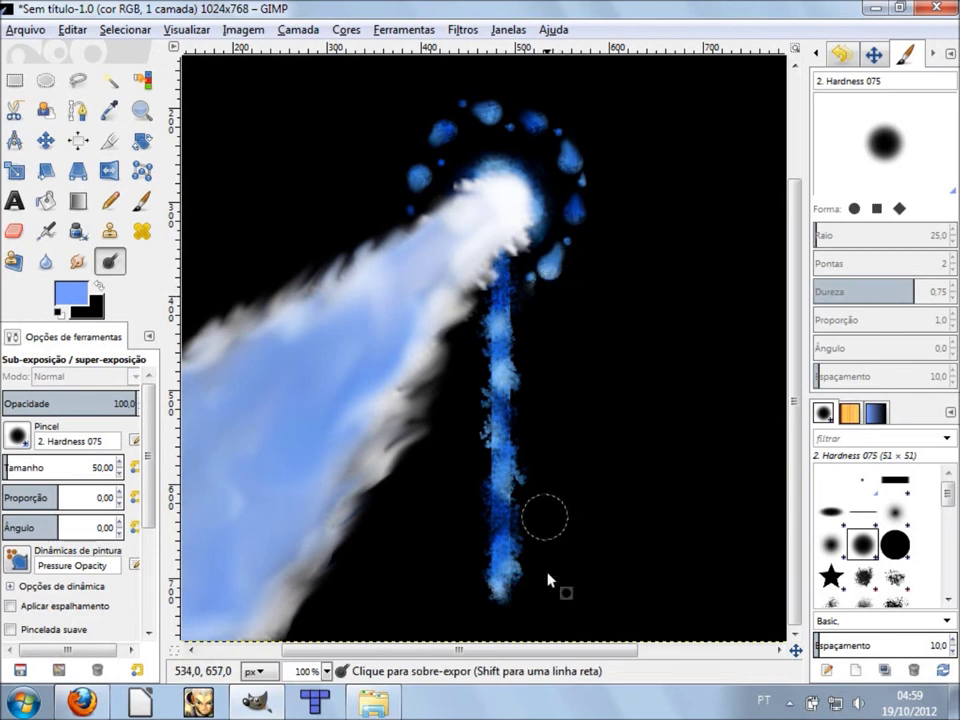
{"action": "scroll", "coordinate": [529, 596], "scroll_direction": "up", "scroll_amount": 1, "text": "ctrl"}
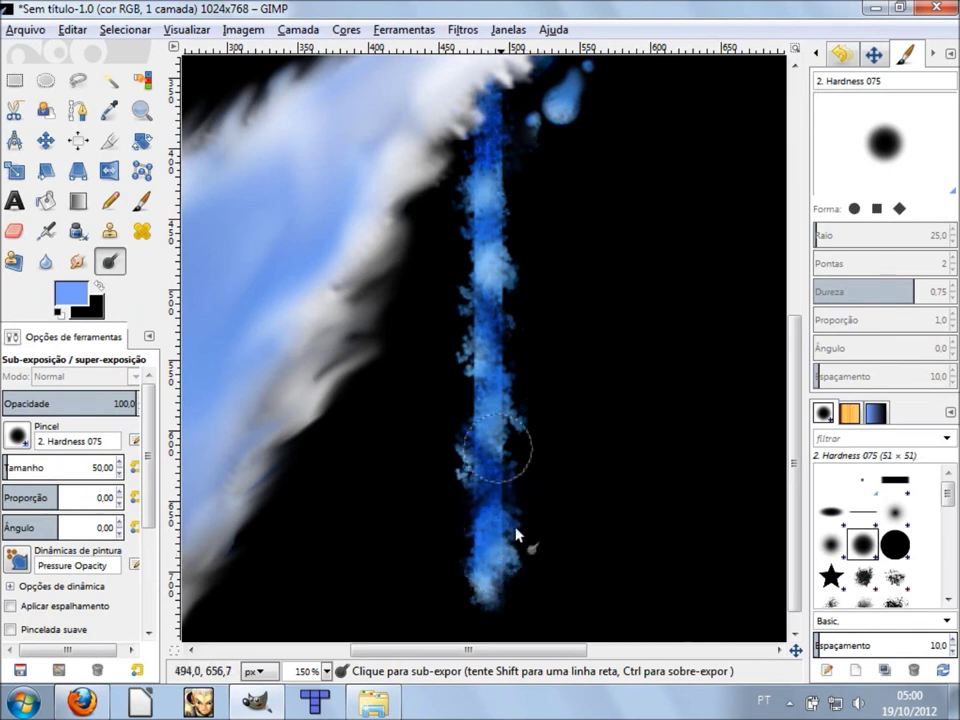
{"action": "left_click_drag", "start_coordinate": [511, 604], "coordinate": [527, 497]}
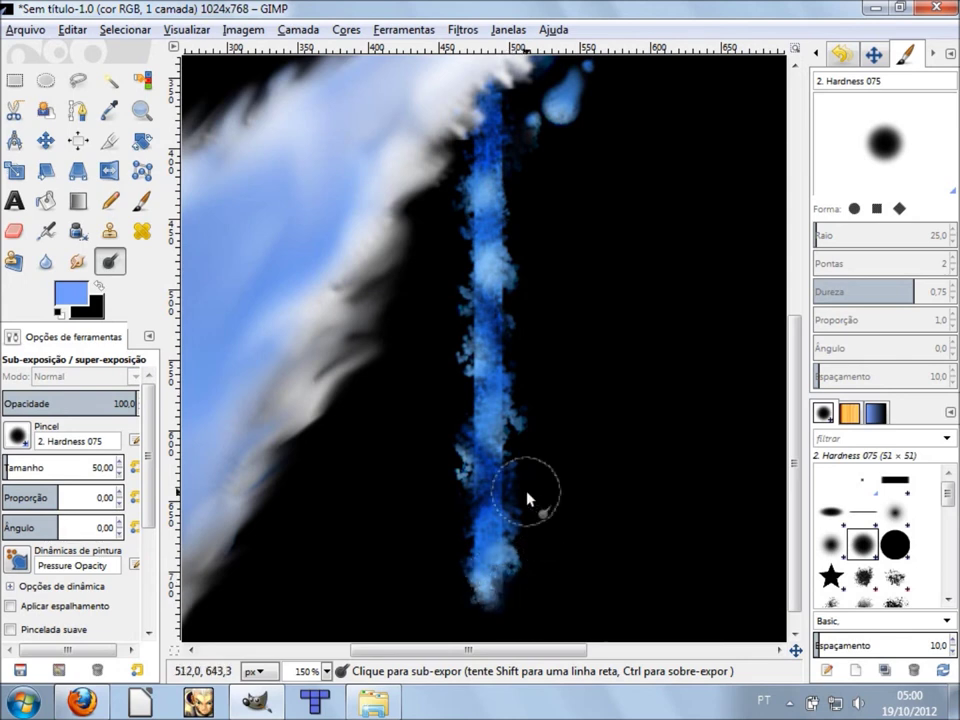
{"action": "left_click_drag", "start_coordinate": [506, 592], "coordinate": [497, 336]}
{"action": "left_click_drag", "start_coordinate": [490, 170], "coordinate": [511, 505]}
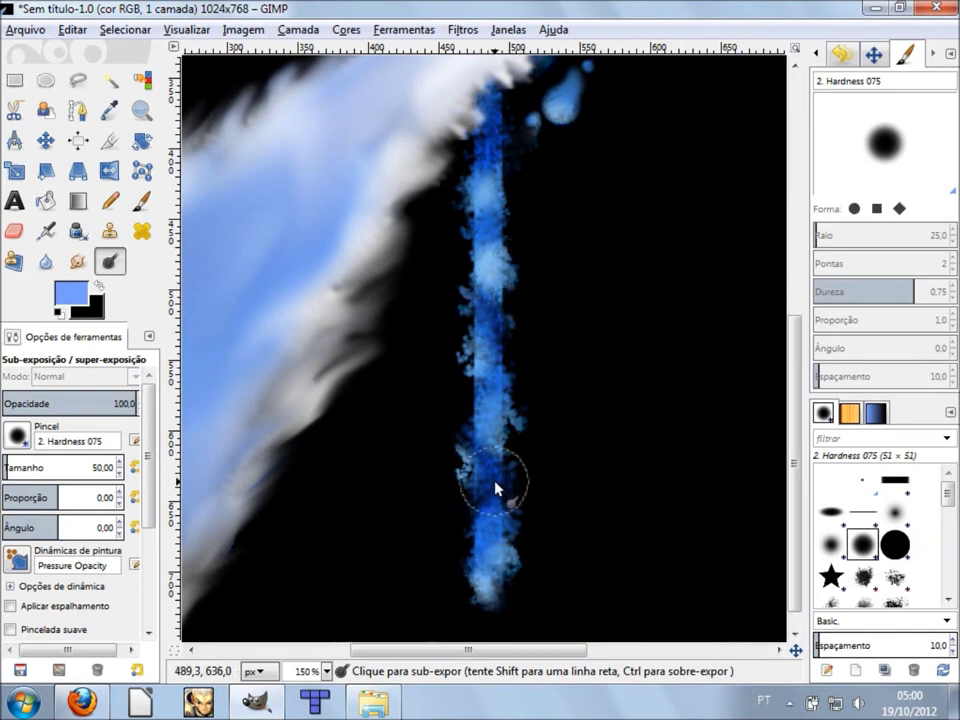
{"action": "scroll", "coordinate": [548, 468], "scroll_direction": "up", "scroll_amount": 3}
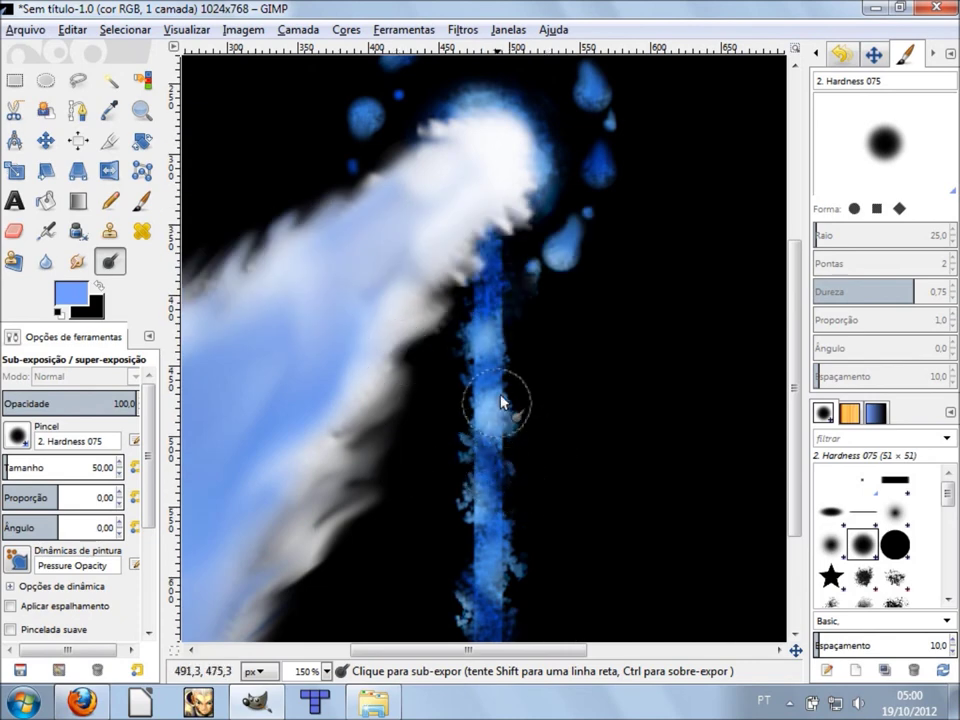
{"action": "scroll", "coordinate": [577, 462], "scroll_direction": "down", "scroll_amount": 1, "text": "ctrl"}
{"action": "scroll", "coordinate": [577, 464], "scroll_direction": "down", "scroll_amount": 1, "text": "ctrl"}
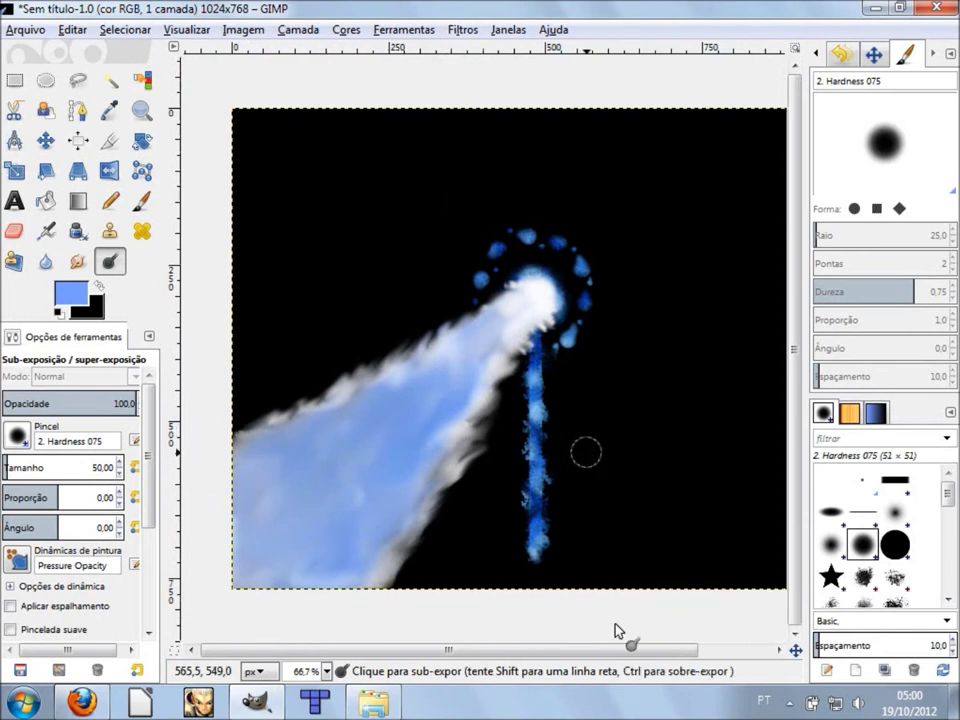
{"action": "scroll", "coordinate": [624, 652], "scroll_direction": "down", "scroll_amount": 1}
{"action": "scroll", "coordinate": [624, 656], "scroll_direction": "down", "scroll_amount": 1}
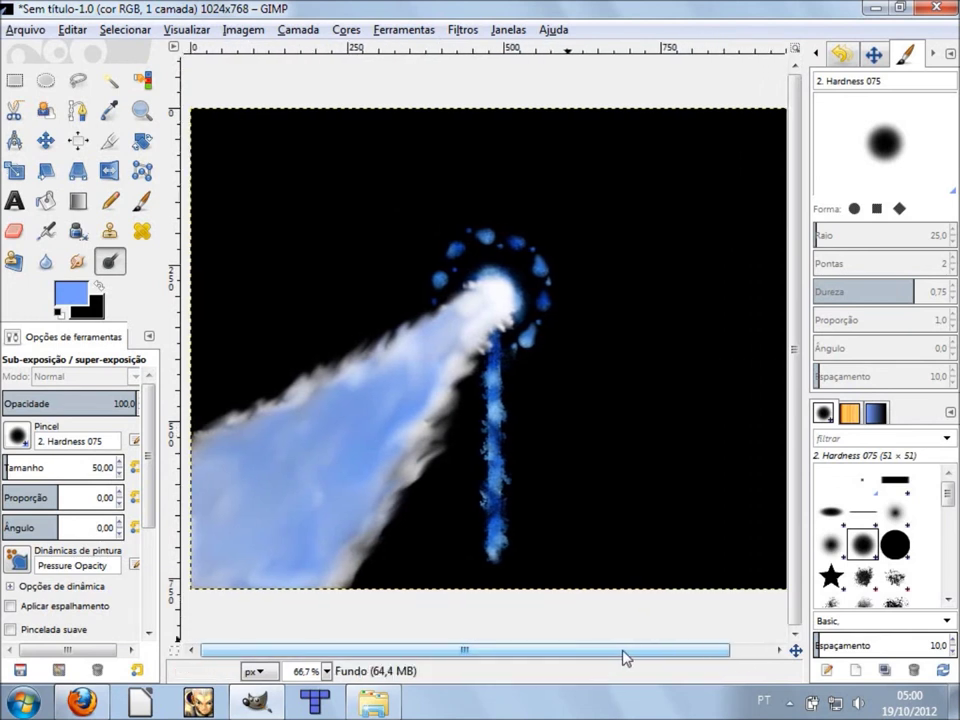
{"action": "scroll", "coordinate": [634, 658], "scroll_direction": "down", "scroll_amount": 1}
{"action": "scroll", "coordinate": [641, 656], "scroll_direction": "up", "scroll_amount": 1}
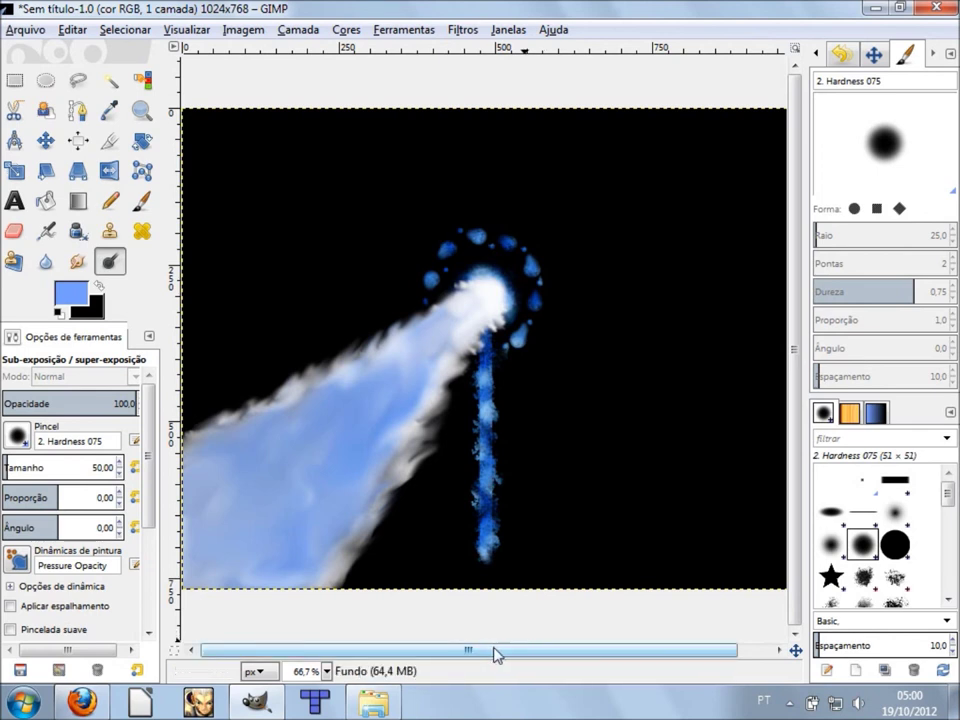
{"action": "left_click_drag", "start_coordinate": [497, 655], "coordinate": [524, 655]}
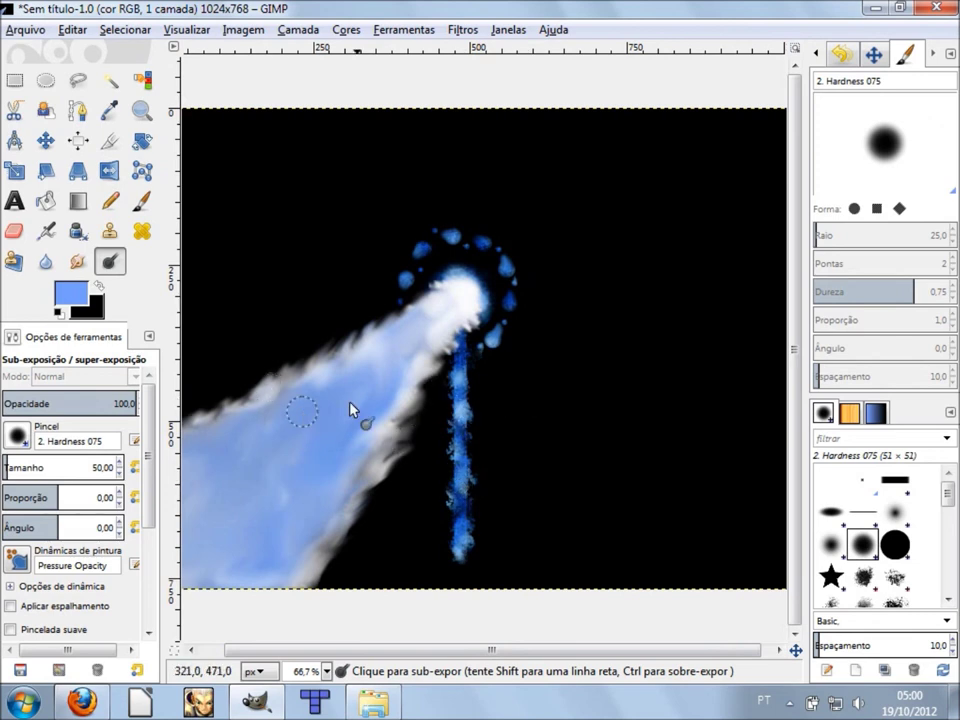
Dab soft light-blue blobs with a size-150 Paintbrush across the background around the lamp.
{"action": "left_click", "coordinate": [144, 204]}
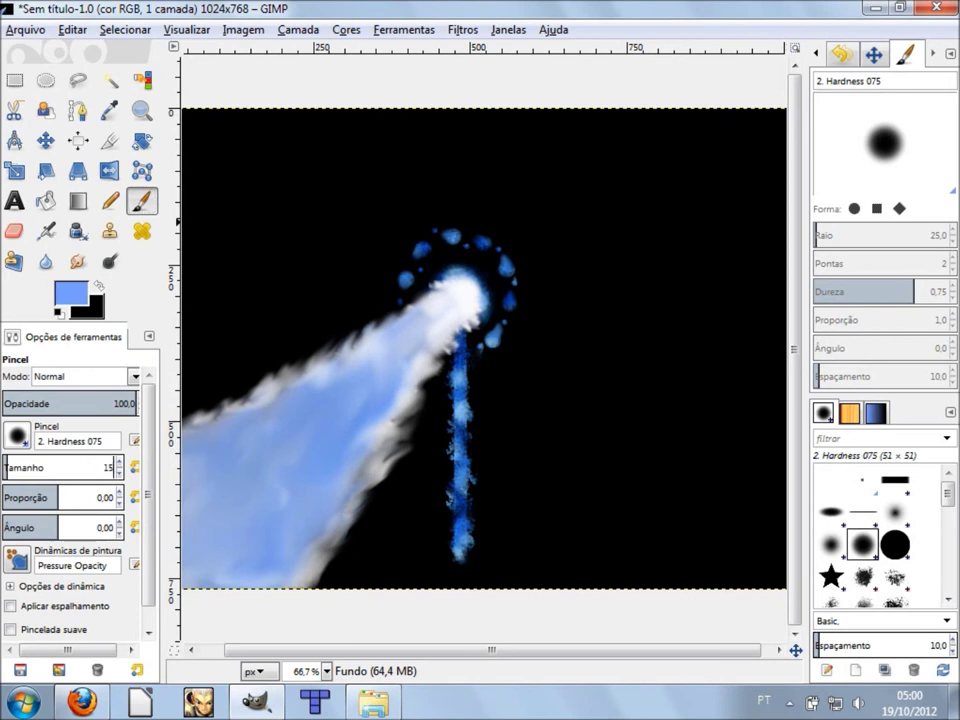
{"action": "left_click", "coordinate": [645, 525]}
{"action": "left_click", "coordinate": [718, 478]}
{"action": "left_click", "coordinate": [725, 308]}
{"action": "left_click_drag", "start_coordinate": [730, 135], "coordinate": [595, 180]}
{"action": "left_click", "coordinate": [500, 170]}
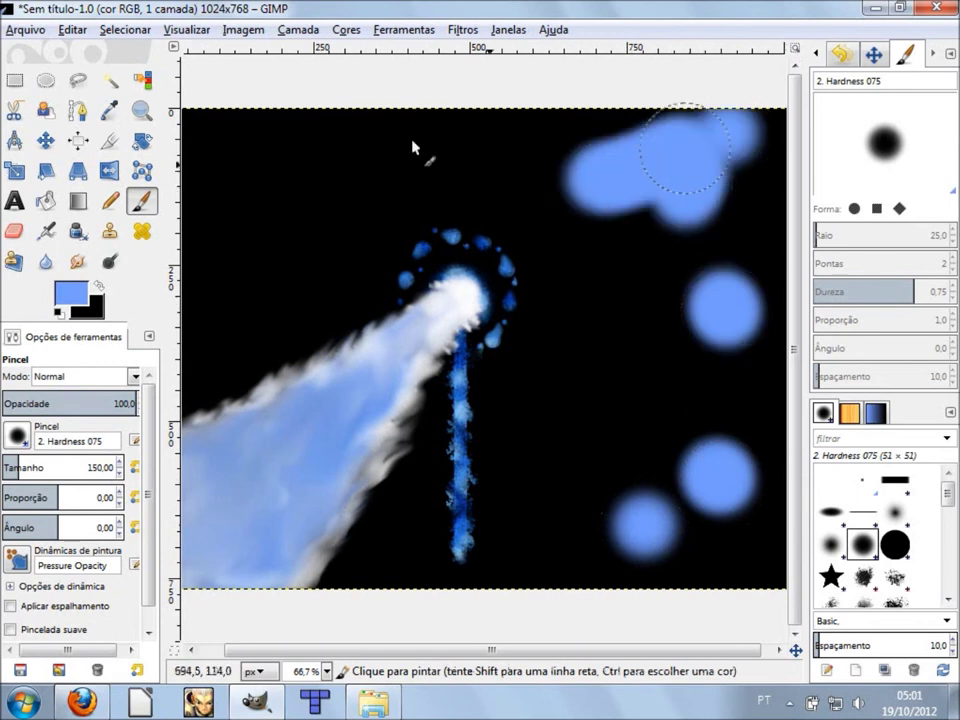
{"action": "left_click", "coordinate": [405, 140]}
{"action": "left_click", "coordinate": [335, 145]}
{"action": "left_click", "coordinate": [238, 185]}
{"action": "left_click", "coordinate": [296, 206]}
{"action": "left_click", "coordinate": [245, 292]}
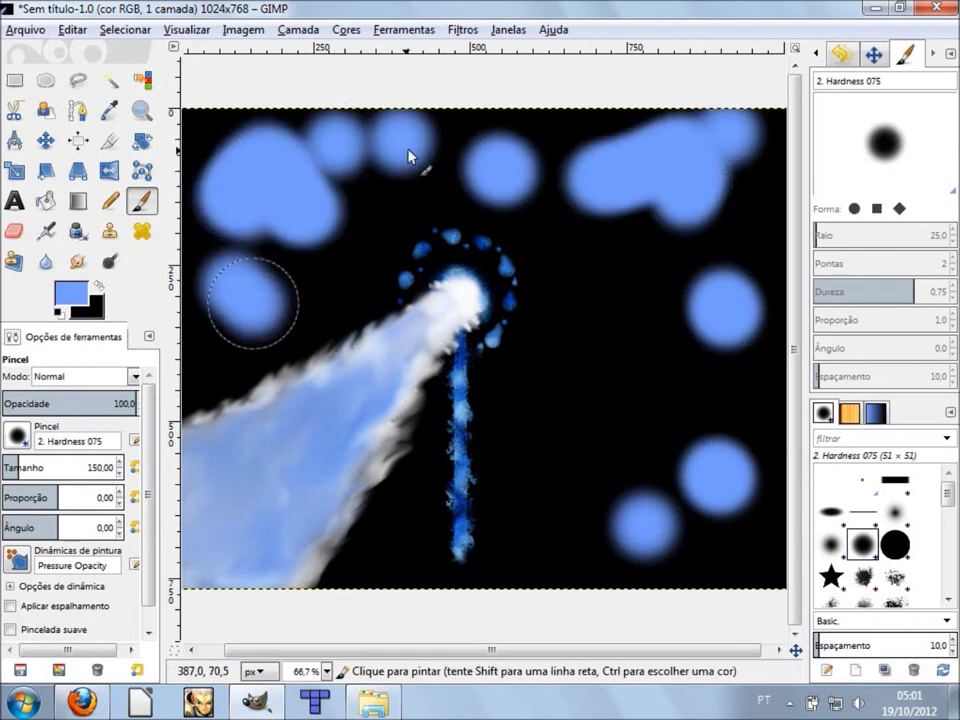
{"action": "left_click", "coordinate": [548, 127]}
{"action": "left_click_drag", "start_coordinate": [628, 185], "coordinate": [690, 300]}
{"action": "left_click_drag", "start_coordinate": [700, 240], "coordinate": [650, 390]}
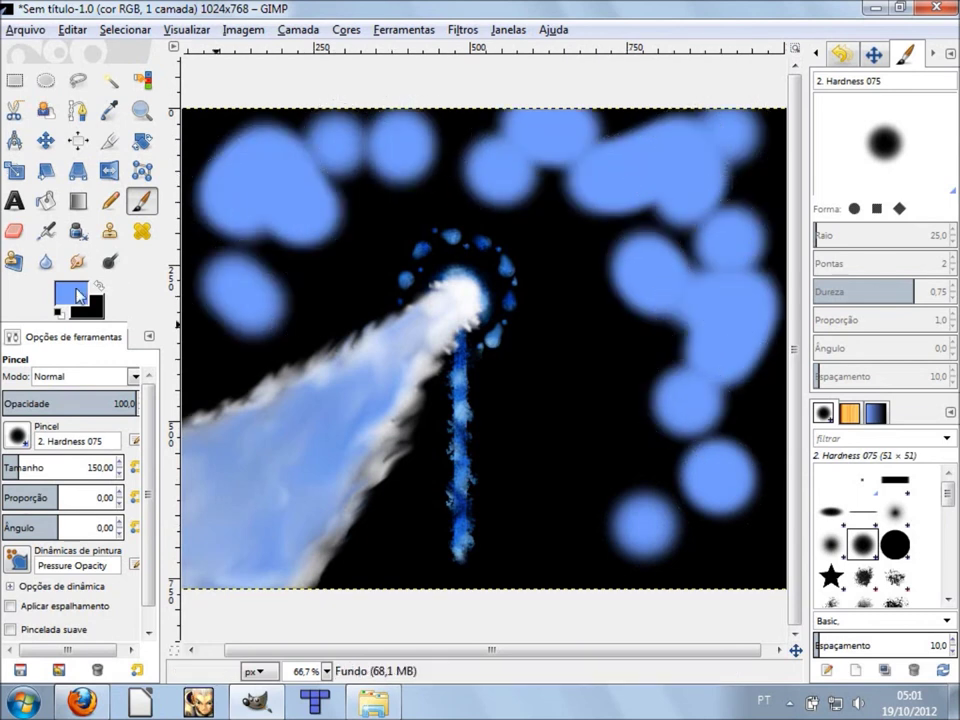
Switch the foreground to white and dab white blobs along the right side and top.
{"action": "left_click", "coordinate": [70, 292]}
{"action": "left_click", "coordinate": [810, 576]}
{"action": "left_click", "coordinate": [812, 648]}
{"action": "left_click", "coordinate": [675, 508]}
{"action": "left_click", "coordinate": [735, 440]}
{"action": "left_click", "coordinate": [630, 420]}
{"action": "left_click", "coordinate": [630, 328]}
{"action": "left_click", "coordinate": [705, 375]}
{"action": "left_click", "coordinate": [765, 160]}
{"action": "left_click", "coordinate": [645, 150]}
{"action": "left_click", "coordinate": [550, 120]}
{"action": "left_click", "coordinate": [405, 180]}
{"action": "left_click", "coordinate": [390, 125]}
{"action": "left_click", "coordinate": [310, 135]}
{"action": "left_click", "coordinate": [215, 135]}
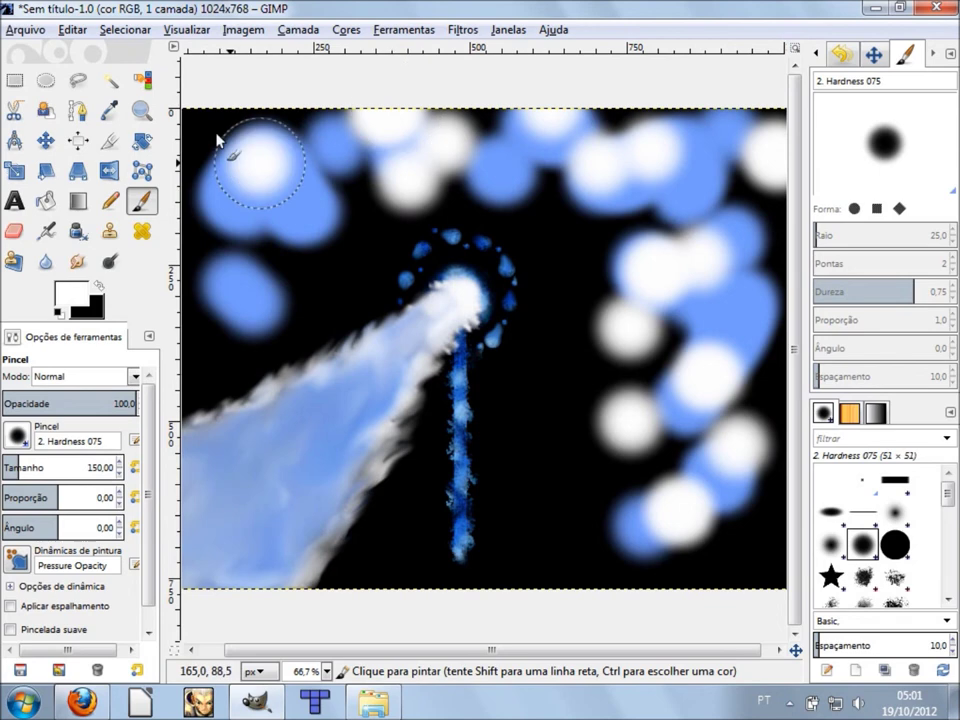
{"action": "left_click", "coordinate": [245, 300]}
{"action": "left_click", "coordinate": [311, 220]}
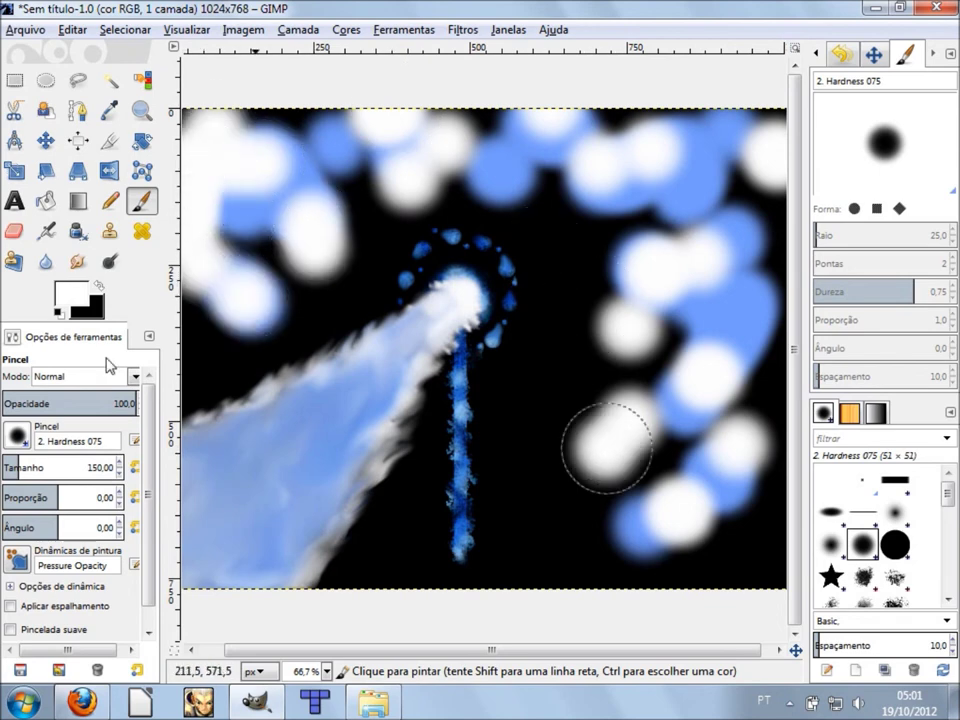
{"action": "left_click", "coordinate": [70, 295]}
Set the foreground to cyan and dab it at the lower right and right side.
{"action": "left_click", "coordinate": [773, 576]}
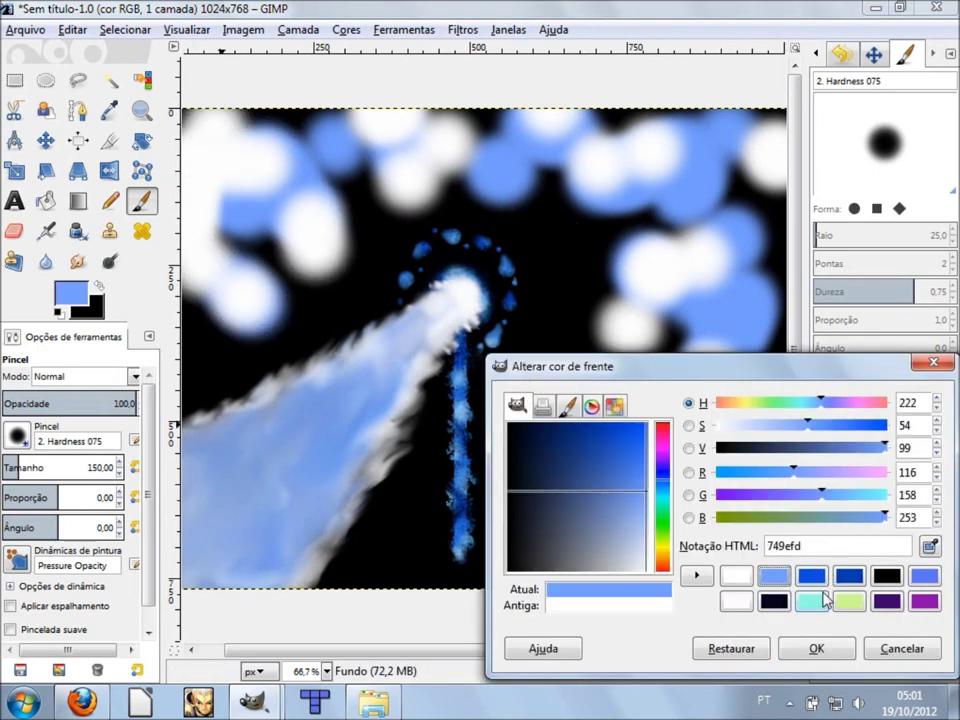
{"action": "left_click", "coordinate": [811, 601]}
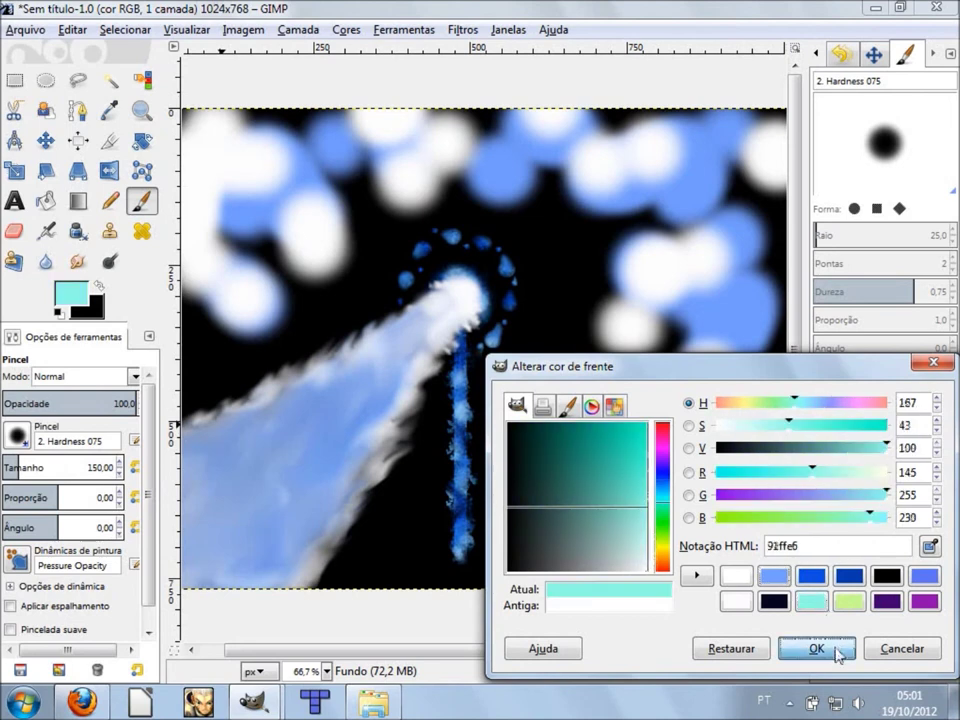
{"action": "left_click", "coordinate": [817, 648]}
{"action": "left_click", "coordinate": [671, 553]}
{"action": "left_click", "coordinate": [730, 470]}
{"action": "left_click", "coordinate": [615, 380]}
{"action": "left_click", "coordinate": [735, 250]}
Dab cyan across the top and left, then smudge the lower-right dabs into a diagonal streak.
{"action": "left_click", "coordinate": [678, 150]}
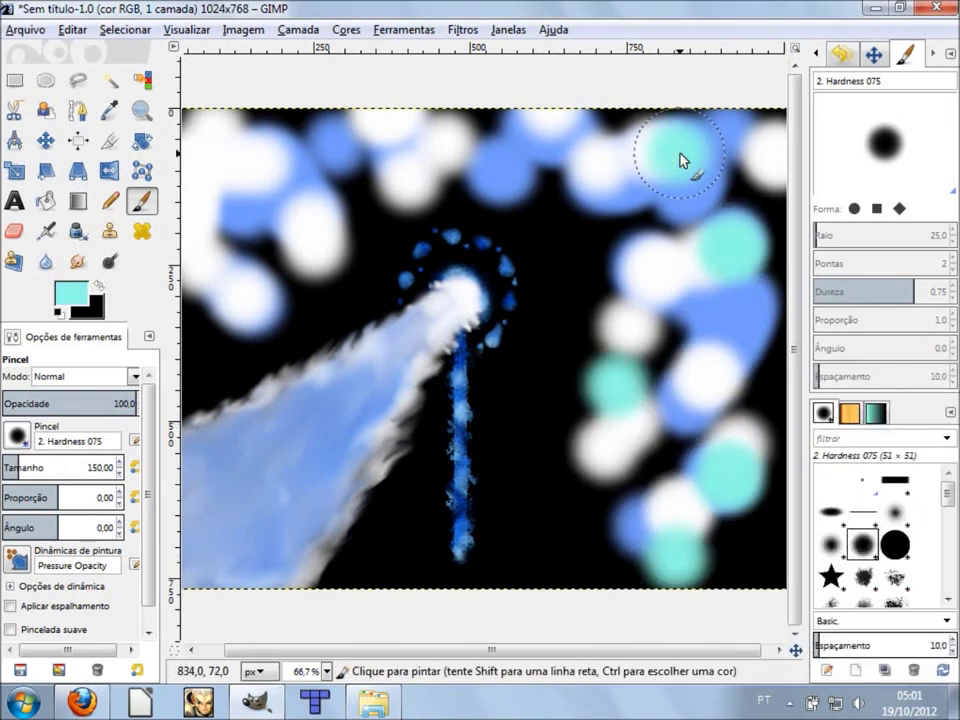
{"action": "left_click", "coordinate": [512, 157]}
{"action": "left_click", "coordinate": [415, 140]}
{"action": "left_click", "coordinate": [325, 225]}
{"action": "left_click", "coordinate": [231, 170]}
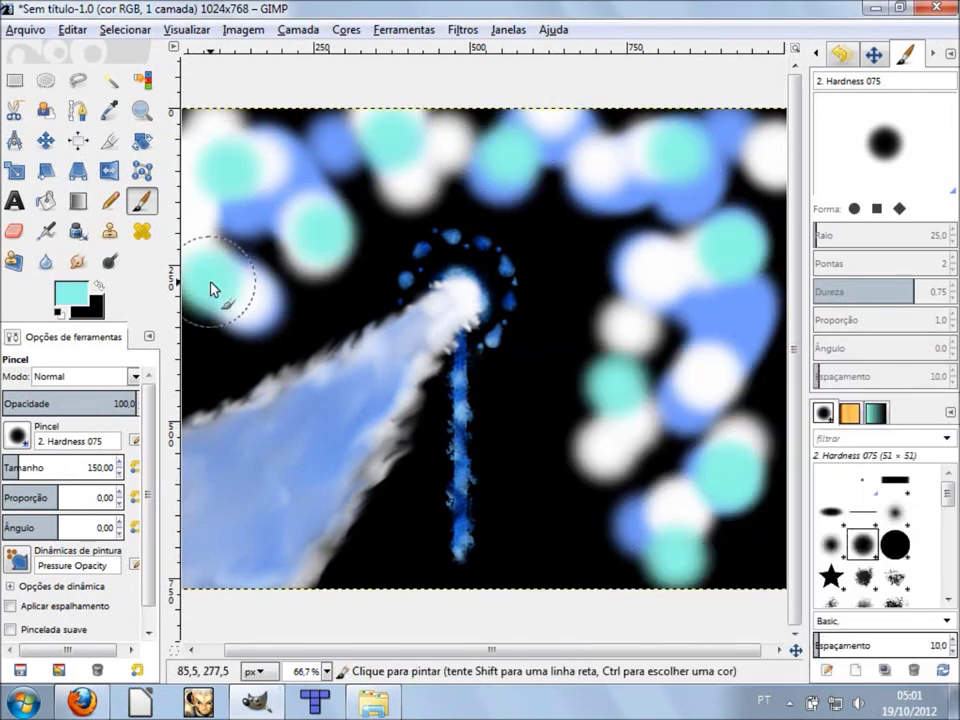
{"action": "left_click", "coordinate": [328, 129]}
{"action": "left_click", "coordinate": [343, 182]}
{"action": "left_click", "coordinate": [233, 297]}
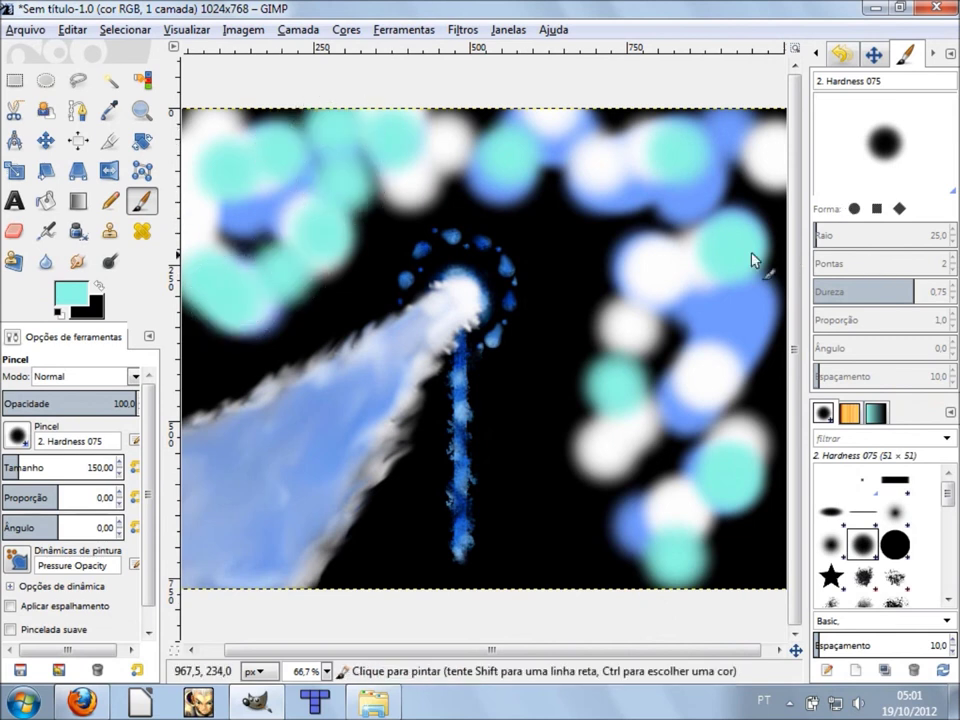
{"action": "left_click", "coordinate": [567, 381]}
{"action": "left_click", "coordinate": [617, 540]}
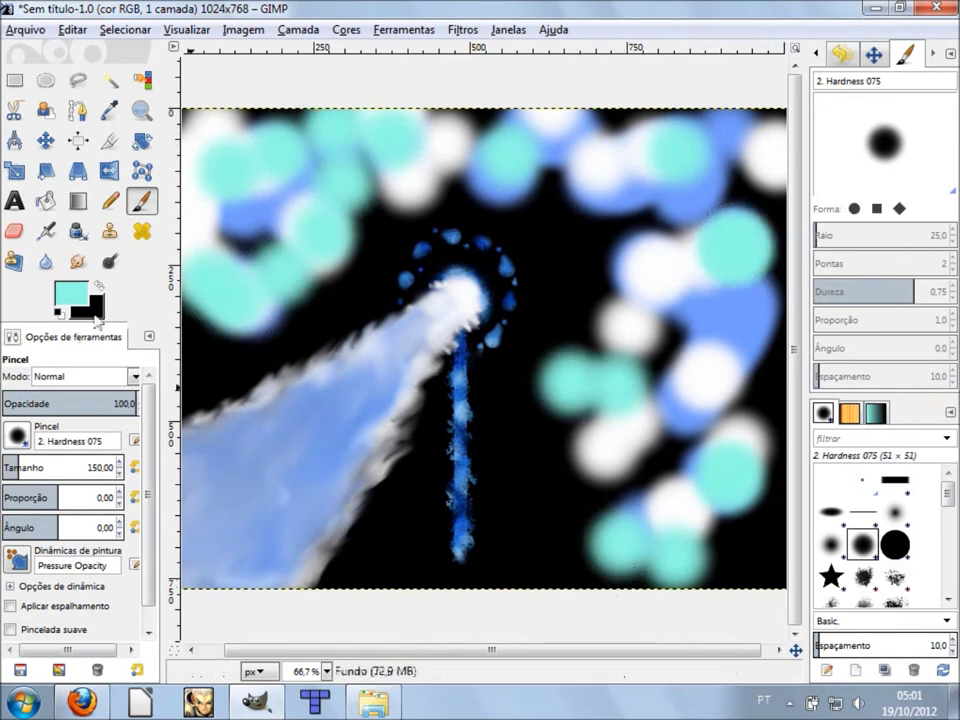
{"action": "left_click", "coordinate": [74, 255]}
{"action": "mouse_move", "coordinate": [664, 521]}
{"action": "left_mouse_down"}
{"action": "mouse_move", "coordinate": [718, 461]}
{"action": "mouse_move", "coordinate": [652, 535]}
{"action": "mouse_move", "coordinate": [731, 300]}
{"action": "mouse_move", "coordinate": [621, 504]}
{"action": "mouse_move", "coordinate": [591, 388]}
{"action": "mouse_move", "coordinate": [724, 497]}
{"action": "mouse_move", "coordinate": [664, 643]}
{"action": "mouse_move", "coordinate": [703, 245]}
{"action": "mouse_move", "coordinate": [776, 253]}
{"action": "mouse_move", "coordinate": [686, 171]}
{"action": "mouse_move", "coordinate": [696, 208]}
{"action": "mouse_move", "coordinate": [741, 158]}
{"action": "mouse_move", "coordinate": [739, 561]}
{"action": "mouse_move", "coordinate": [690, 568]}
{"action": "mouse_move", "coordinate": [602, 465]}
{"action": "mouse_move", "coordinate": [564, 502]}
{"action": "mouse_move", "coordinate": [591, 326]}
{"action": "mouse_move", "coordinate": [570, 150]}
{"action": "mouse_move", "coordinate": [399, 186]}
{"action": "mouse_move", "coordinate": [304, 133]}
{"action": "mouse_move", "coordinate": [208, 279]}
{"action": "mouse_move", "coordinate": [214, 306]}
{"action": "mouse_move", "coordinate": [546, 135]}
{"action": "mouse_move", "coordinate": [662, 360]}
{"action": "mouse_move", "coordinate": [716, 435]}
{"action": "mouse_move", "coordinate": [765, 414]}
{"action": "mouse_move", "coordinate": [749, 545]}
{"action": "mouse_move", "coordinate": [643, 546]}
{"action": "mouse_move", "coordinate": [542, 596]}
{"action": "mouse_move", "coordinate": [570, 444]}
{"action": "mouse_move", "coordinate": [583, 246]}
{"action": "mouse_move", "coordinate": [574, 272]}
{"action": "mouse_move", "coordinate": [570, 199]}
{"action": "mouse_move", "coordinate": [538, 180]}
{"action": "mouse_move", "coordinate": [600, 326]}
{"action": "mouse_move", "coordinate": [561, 204]}
{"action": "mouse_move", "coordinate": [572, 443]}
{"action": "mouse_move", "coordinate": [533, 580]}
{"action": "mouse_move", "coordinate": [555, 501]}
{"action": "mouse_move", "coordinate": [718, 122]}
{"action": "mouse_move", "coordinate": [313, 189]}
{"action": "mouse_move", "coordinate": [216, 339]}
{"action": "mouse_move", "coordinate": [326, 146]}
{"action": "mouse_move", "coordinate": [332, 294]}
{"action": "mouse_move", "coordinate": [237, 95]}
{"action": "left_mouse_up"}
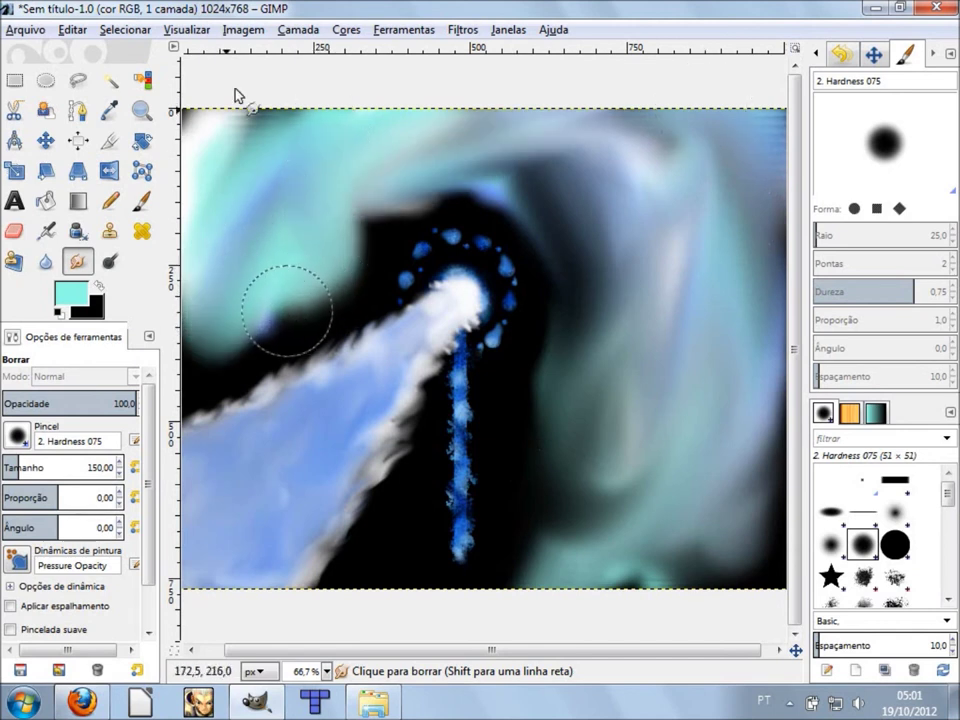
Zoom out to 50% and smudge the corners, left edge and dark tunnel surroundings into teal haze.
{"action": "key", "text": "minus"}
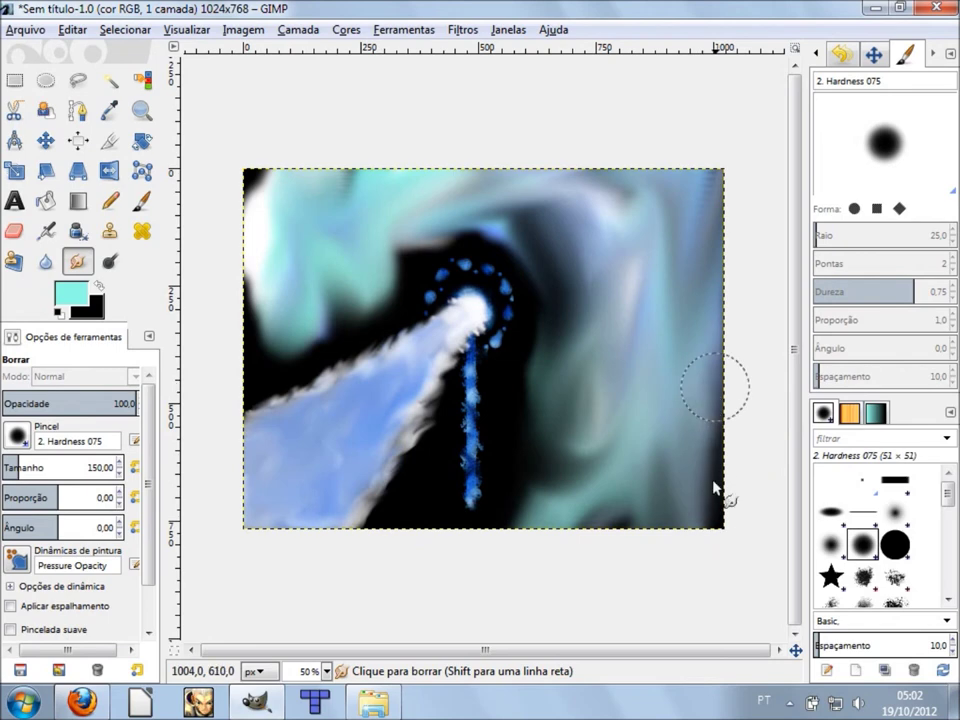
{"action": "scroll", "coordinate": [551, 504], "scroll_direction": "up", "scroll_amount": 1}
{"action": "scroll", "coordinate": [551, 504], "scroll_direction": "up", "scroll_amount": 1}
{"action": "scroll", "coordinate": [551, 504], "scroll_direction": "down", "scroll_amount": 1}
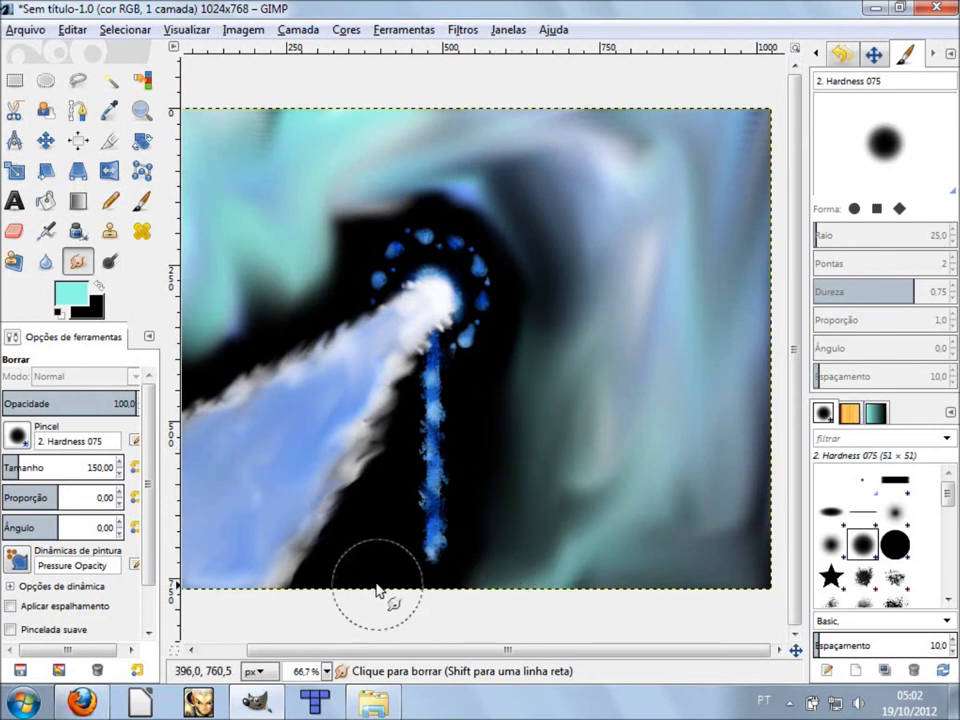
{"action": "key", "text": "minus"}
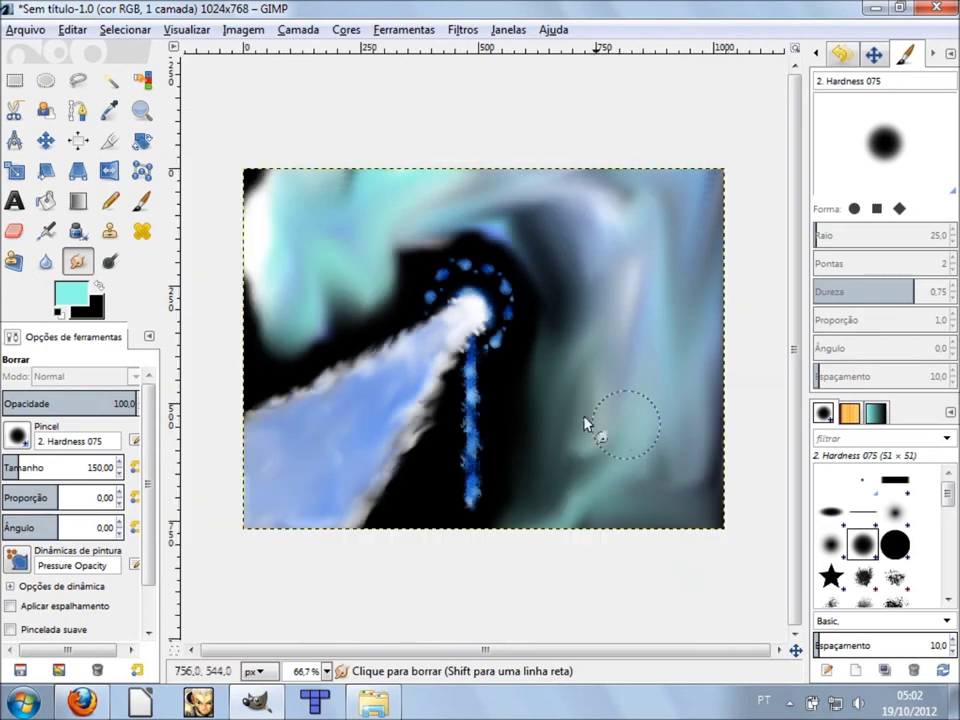
{"action": "left_click", "coordinate": [255, 185]}
{"action": "left_click_drag", "start_coordinate": [258, 203], "coordinate": [257, 193]}
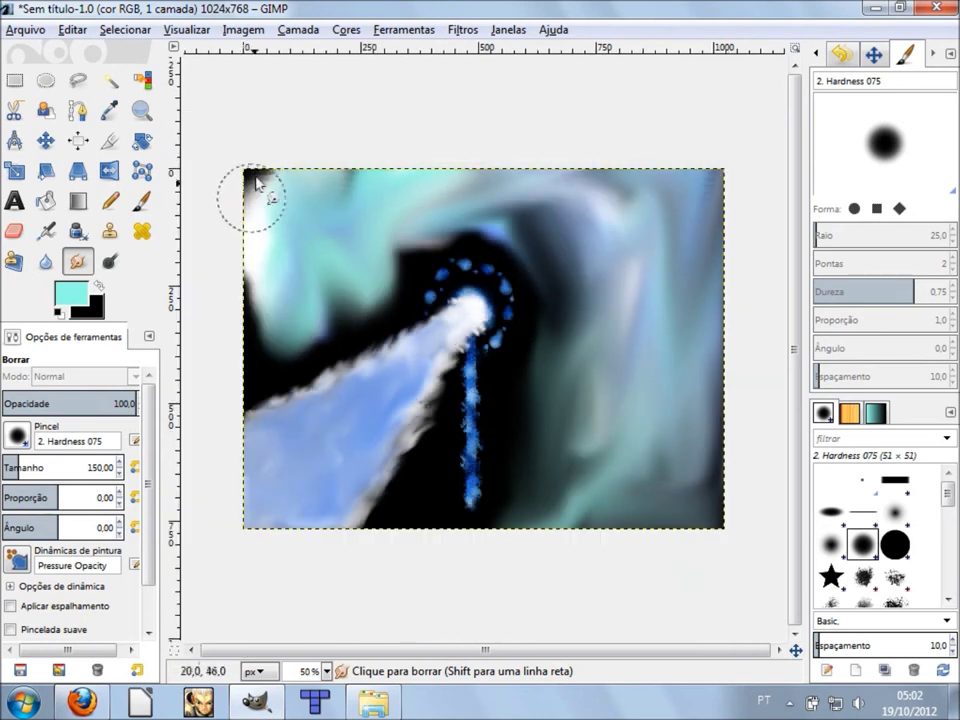
{"action": "mouse_move", "coordinate": [274, 306]}
{"action": "left_mouse_down"}
{"action": "mouse_move", "coordinate": [237, 378]}
{"action": "mouse_move", "coordinate": [223, 334]}
{"action": "left_mouse_up"}
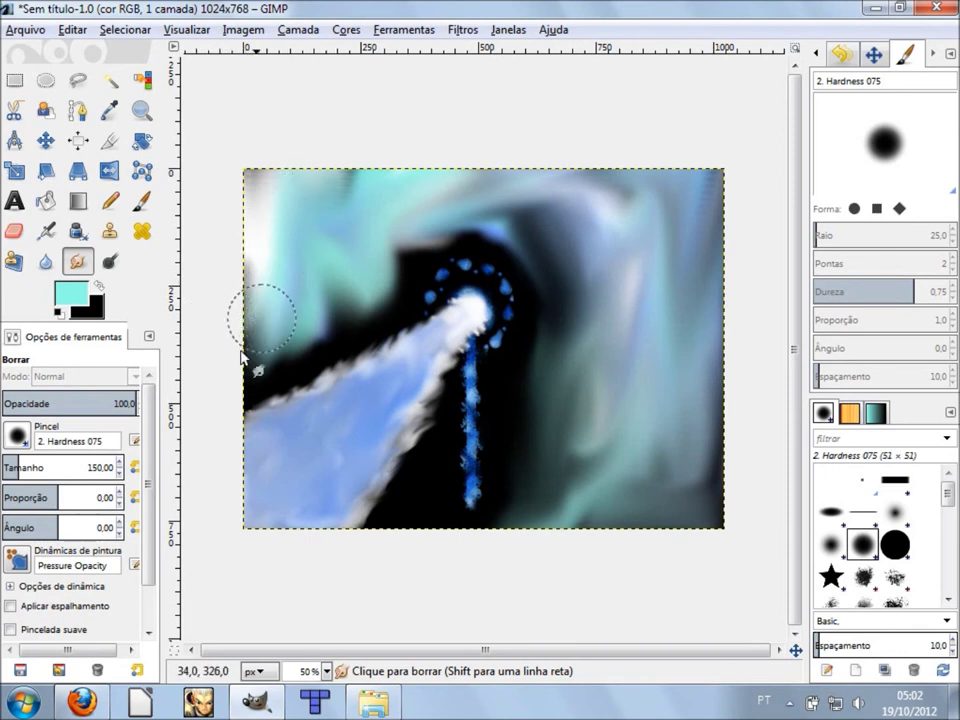
{"action": "left_click_drag", "start_coordinate": [347, 257], "coordinate": [321, 326]}
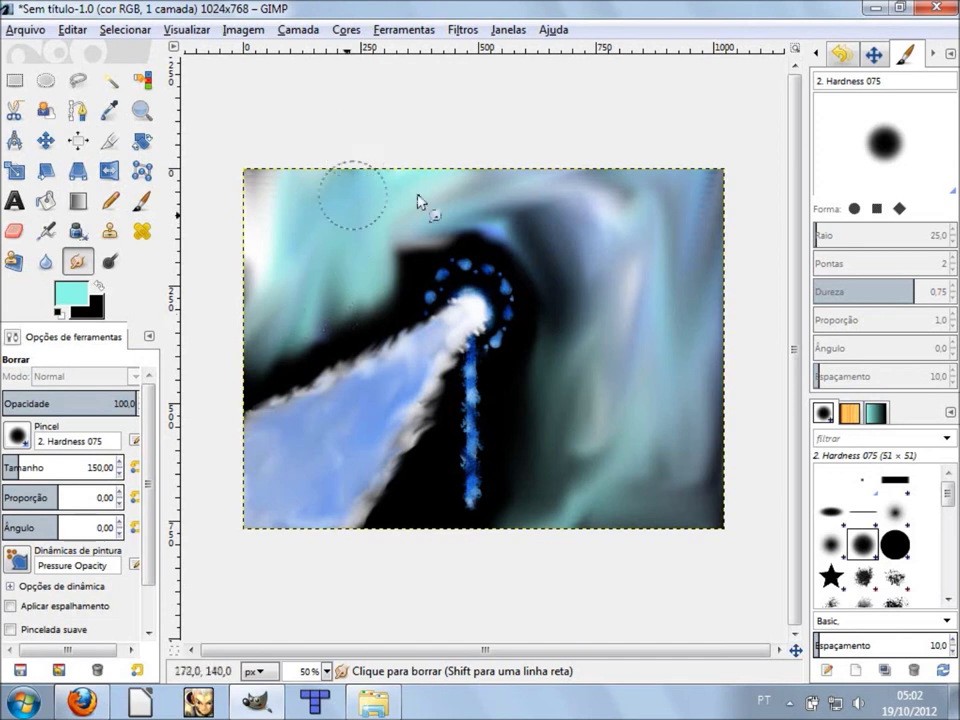
{"action": "mouse_move", "coordinate": [583, 300]}
{"action": "left_mouse_down"}
{"action": "mouse_move", "coordinate": [591, 201]}
{"action": "mouse_move", "coordinate": [556, 307]}
{"action": "mouse_move", "coordinate": [516, 228]}
{"action": "mouse_move", "coordinate": [453, 218]}
{"action": "mouse_move", "coordinate": [377, 270]}
{"action": "mouse_move", "coordinate": [379, 313]}
{"action": "mouse_move", "coordinate": [253, 376]}
{"action": "mouse_move", "coordinate": [303, 365]}
{"action": "left_mouse_up"}
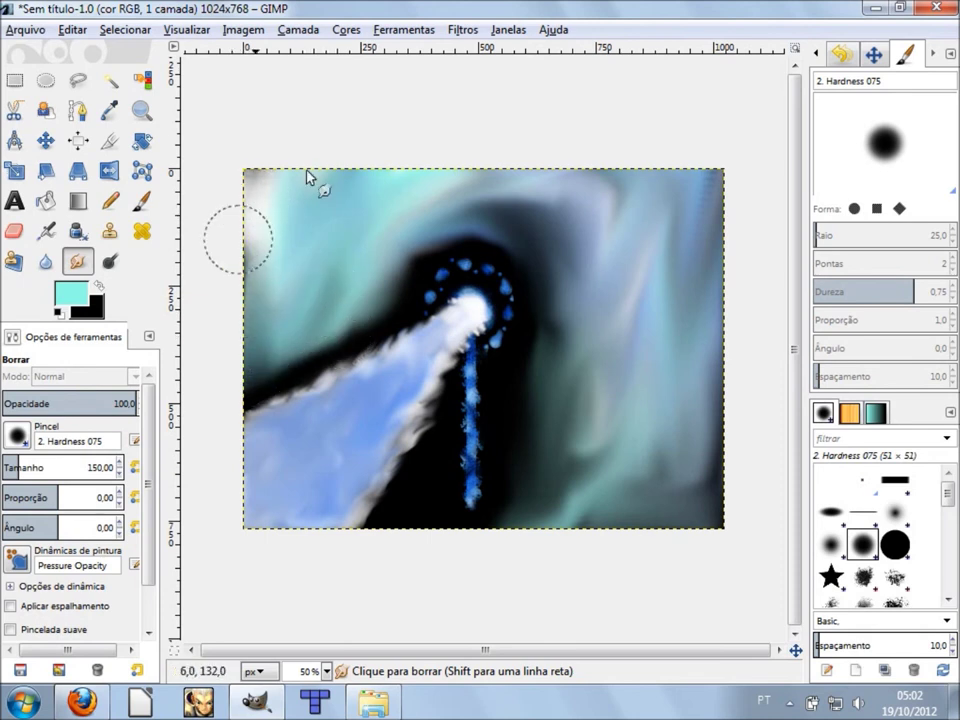
{"action": "left_click_drag", "start_coordinate": [480, 192], "coordinate": [595, 210]}
{"action": "mouse_move", "coordinate": [557, 365]}
{"action": "left_mouse_down"}
{"action": "mouse_move", "coordinate": [402, 244]}
{"action": "mouse_move", "coordinate": [388, 272]}
{"action": "mouse_move", "coordinate": [568, 240]}
{"action": "mouse_move", "coordinate": [568, 208]}
{"action": "mouse_move", "coordinate": [500, 205]}
{"action": "mouse_move", "coordinate": [553, 197]}
{"action": "mouse_move", "coordinate": [600, 311]}
{"action": "mouse_move", "coordinate": [718, 354]}
{"action": "mouse_move", "coordinate": [708, 512]}
{"action": "mouse_move", "coordinate": [553, 536]}
{"action": "mouse_move", "coordinate": [527, 456]}
{"action": "mouse_move", "coordinate": [538, 414]}
{"action": "mouse_move", "coordinate": [527, 402]}
{"action": "left_mouse_up"}
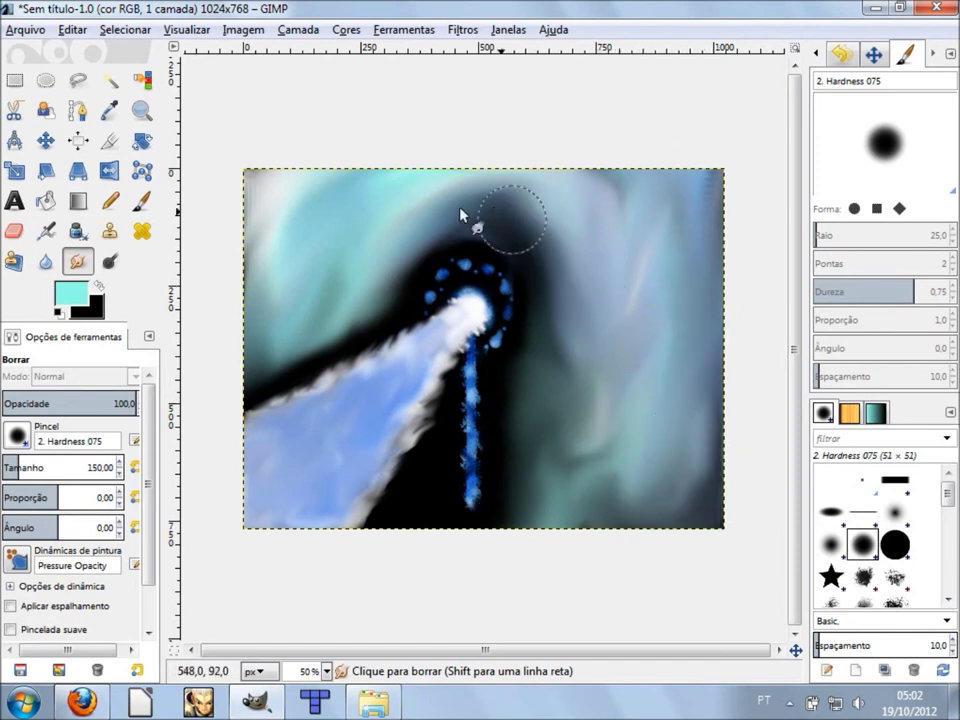
Try Dodge/Burn strokes on the right side, then undo back to plain black.
{"action": "key", "text": "shift+d"}
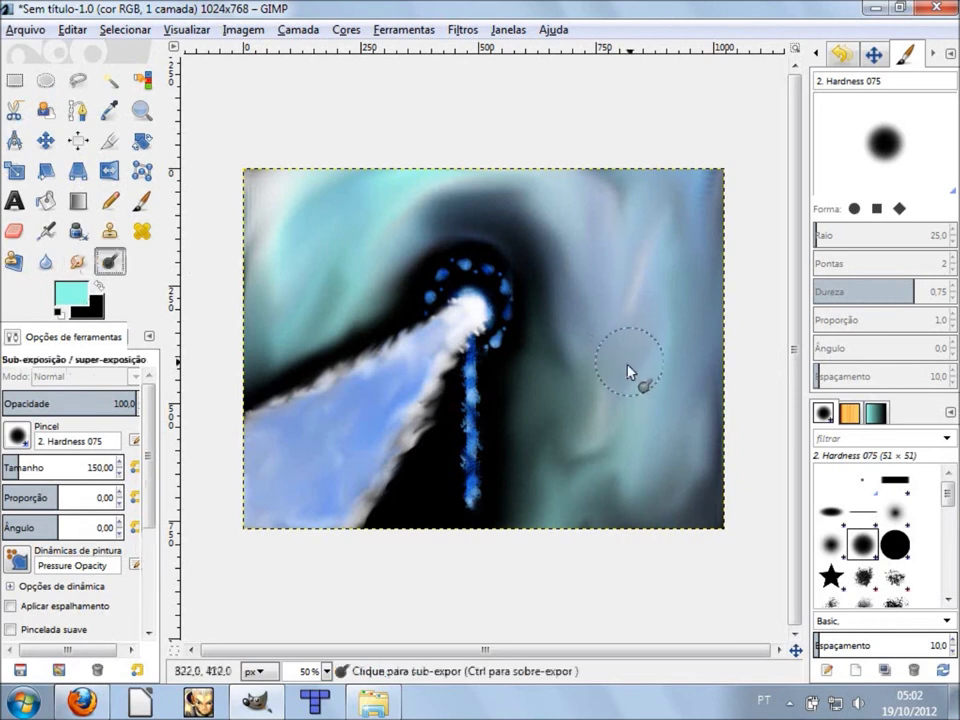
{"action": "mouse_move", "coordinate": [600, 507]}
{"action": "left_mouse_down"}
{"action": "mouse_move", "coordinate": [724, 574]}
{"action": "mouse_move", "coordinate": [677, 527]}
{"action": "mouse_move", "coordinate": [690, 231]}
{"action": "mouse_move", "coordinate": [625, 522]}
{"action": "mouse_move", "coordinate": [660, 161]}
{"action": "left_mouse_up"}
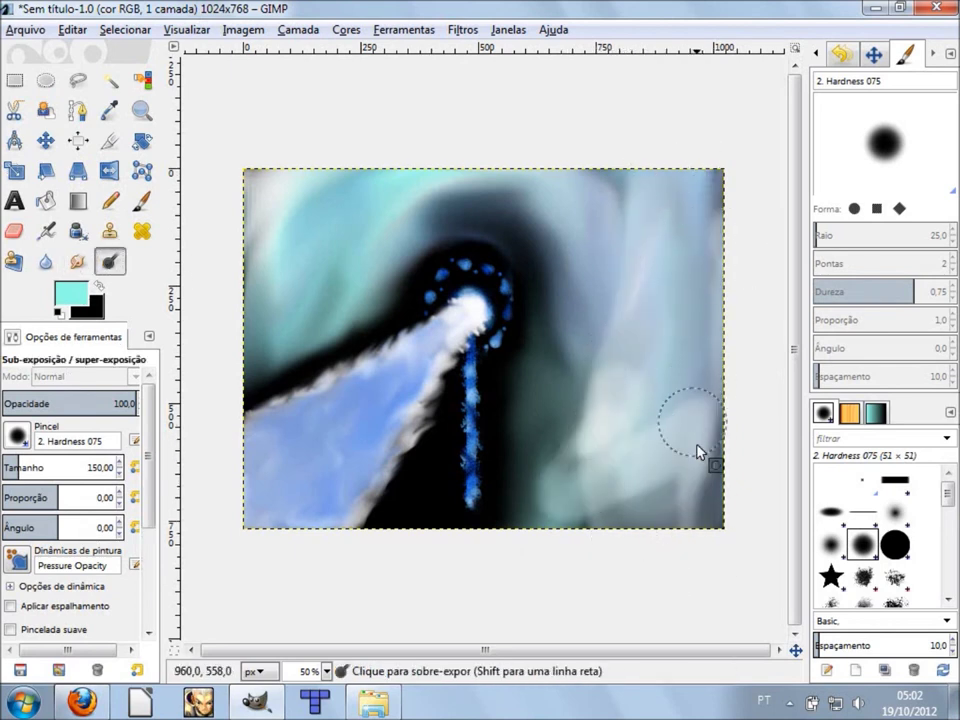
{"action": "key", "text": "ctrl+z"}
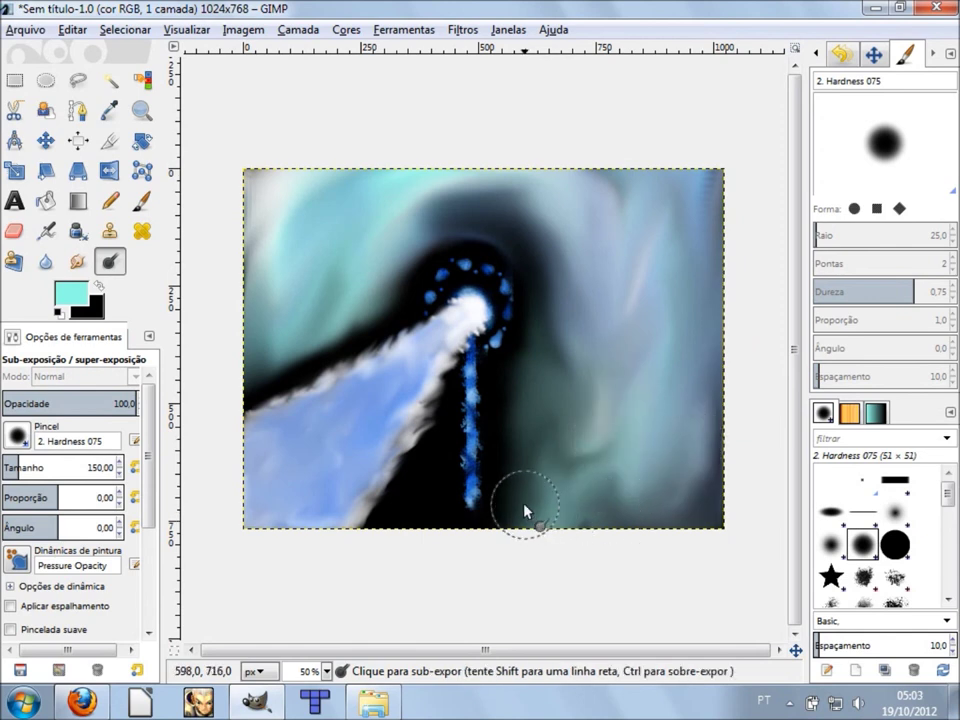
{"action": "left_click_drag", "start_coordinate": [525, 510], "coordinate": [575, 308]}
{"action": "mouse_move", "coordinate": [566, 375]}
{"action": "left_mouse_down"}
{"action": "mouse_move", "coordinate": [634, 236]}
{"action": "mouse_move", "coordinate": [686, 515]}
{"action": "mouse_move", "coordinate": [636, 242]}
{"action": "mouse_move", "coordinate": [589, 326]}
{"action": "mouse_move", "coordinate": [553, 255]}
{"action": "mouse_move", "coordinate": [539, 311]}
{"action": "mouse_move", "coordinate": [510, 208]}
{"action": "mouse_move", "coordinate": [349, 193]}
{"action": "mouse_move", "coordinate": [256, 226]}
{"action": "mouse_move", "coordinate": [229, 264]}
{"action": "mouse_move", "coordinate": [256, 348]}
{"action": "mouse_move", "coordinate": [377, 285]}
{"action": "mouse_move", "coordinate": [425, 232]}
{"action": "left_mouse_up"}
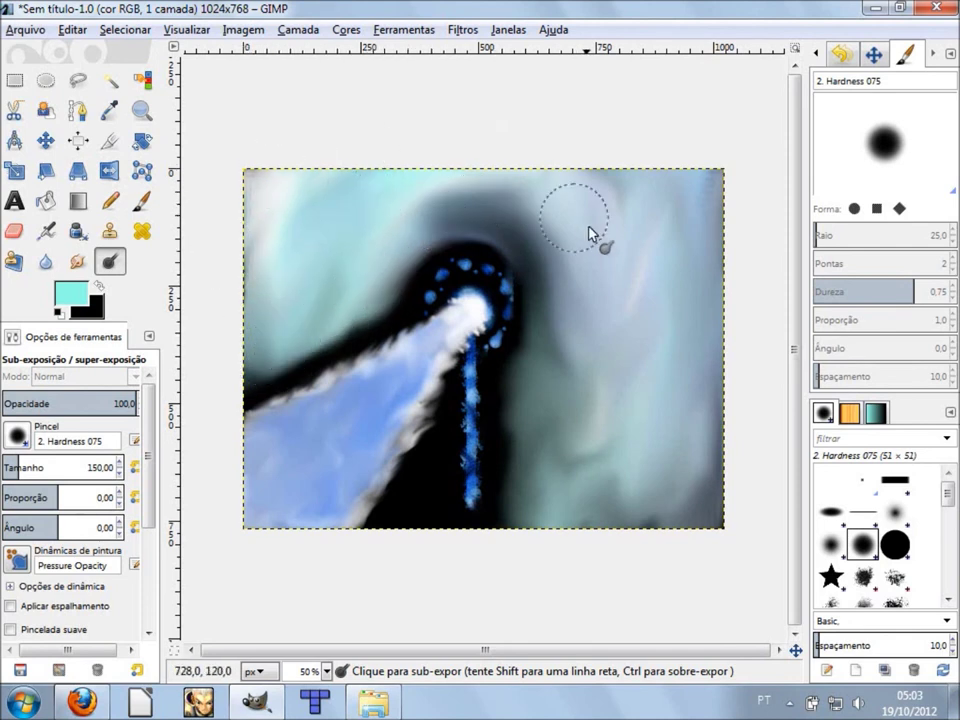
{"action": "key", "text": "plus"}
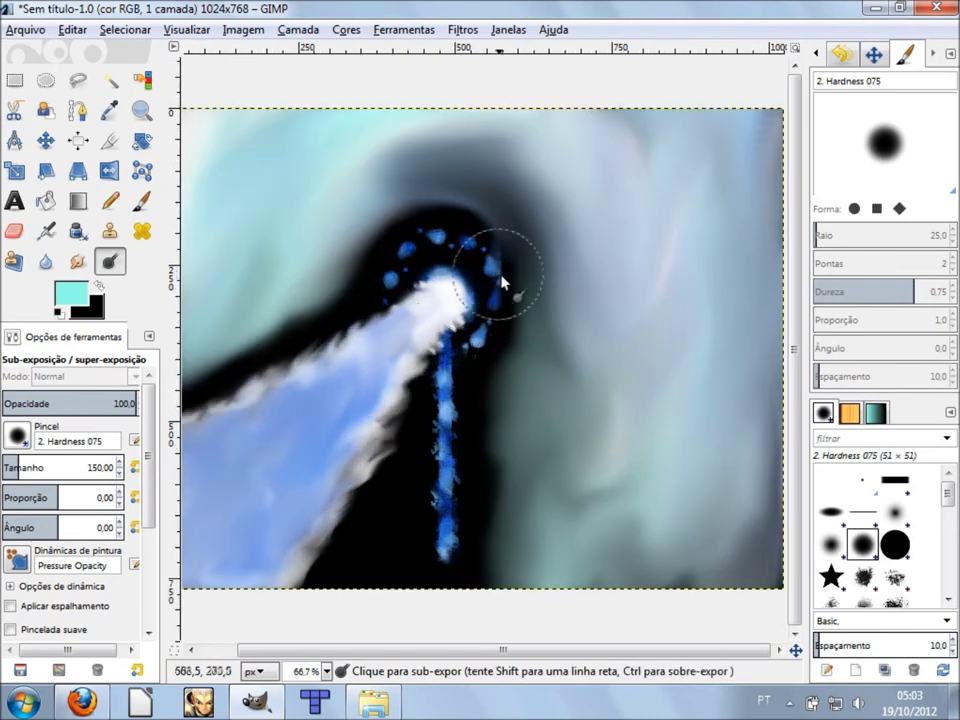
{"action": "key", "text": "ctrl+z"}
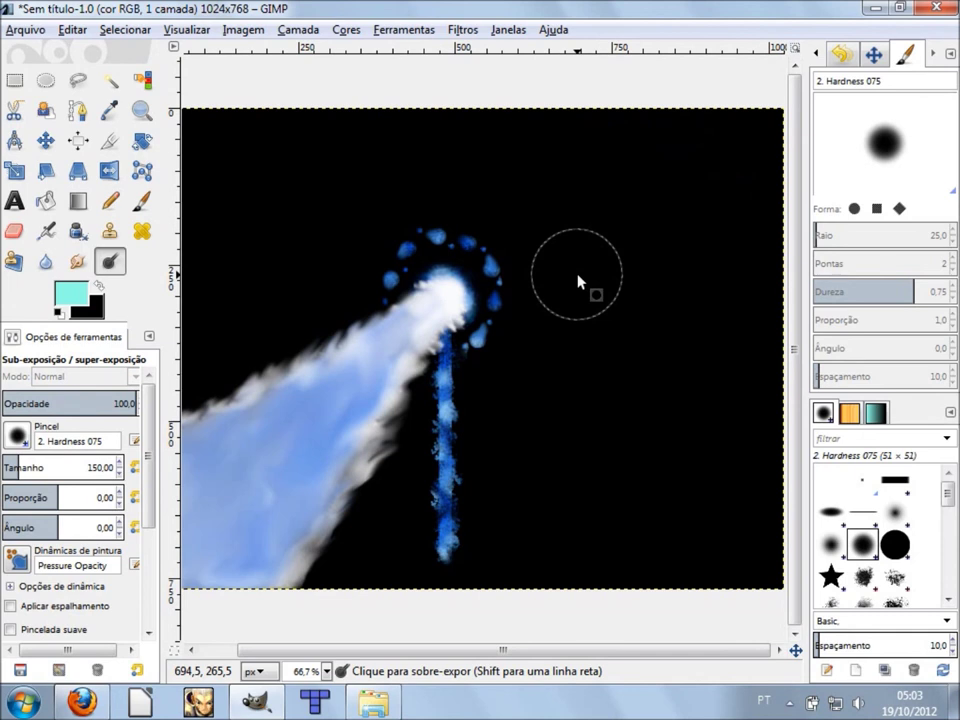
Zoom out to 50% and open the Colors menu.
{"action": "scroll", "coordinate": [576, 283], "scroll_direction": "down", "scroll_amount": 1, "text": "ctrl"}
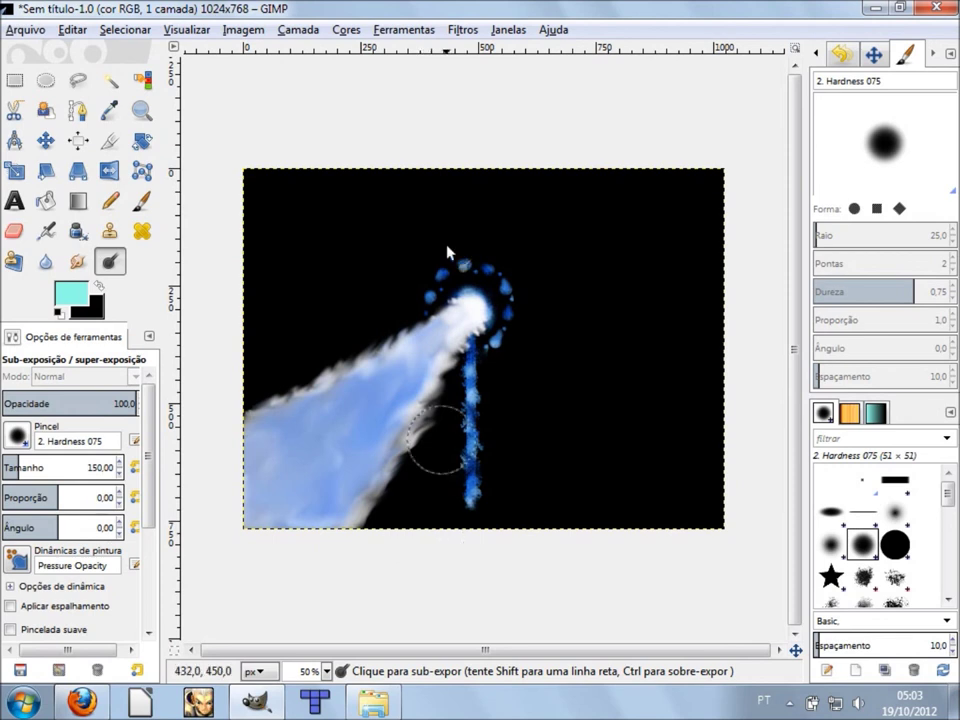
{"action": "left_click", "coordinate": [346, 29]}
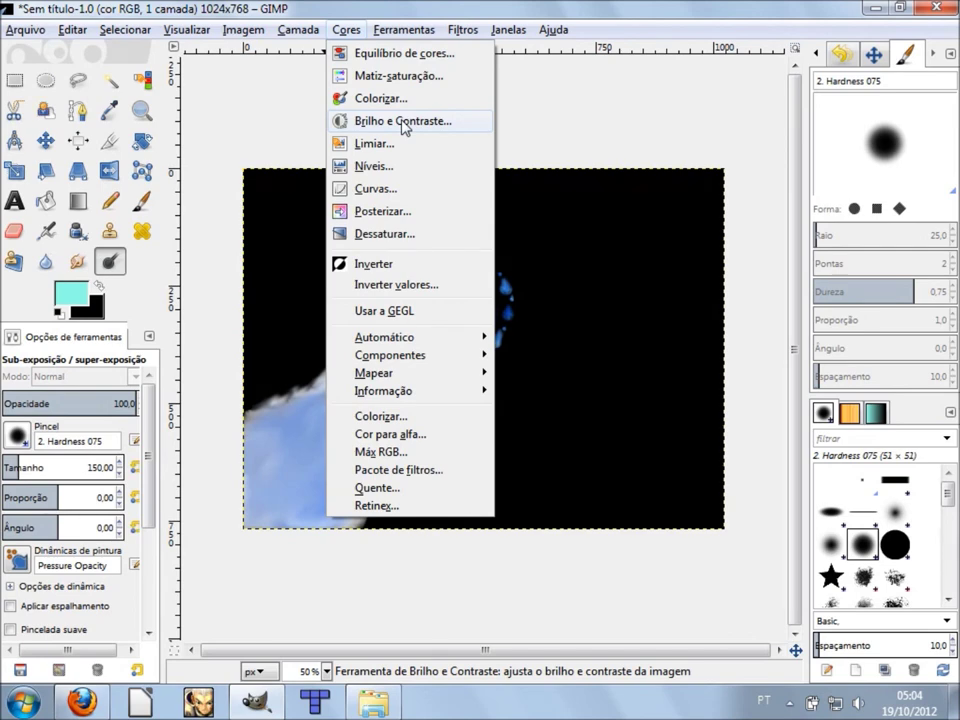
{"action": "left_click", "coordinate": [400, 53]}
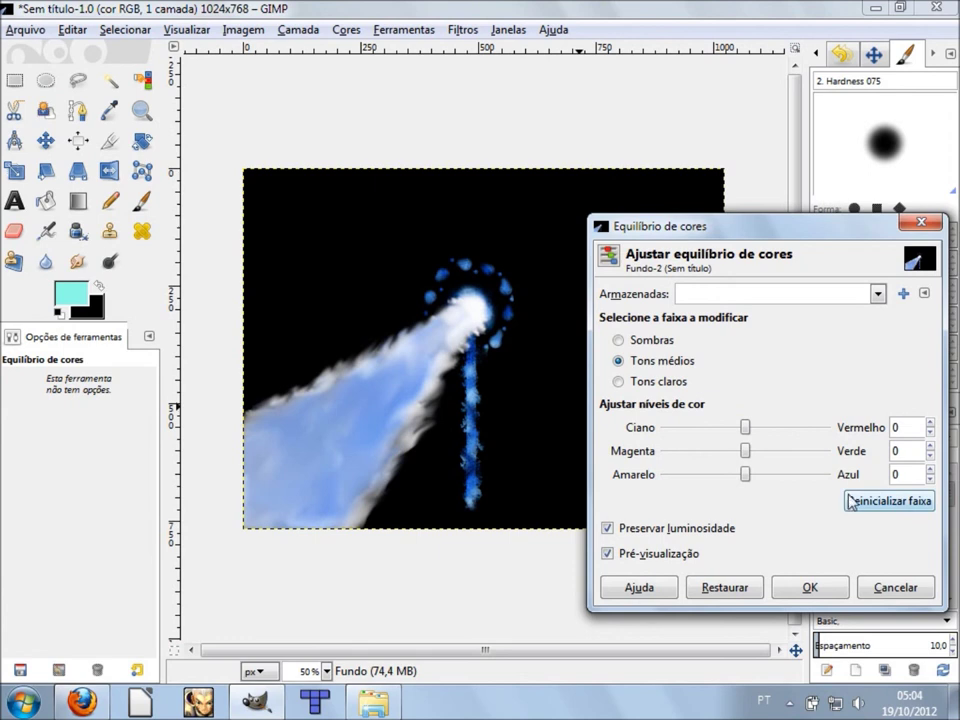
{"action": "left_click_drag", "start_coordinate": [747, 434], "coordinate": [793, 430]}
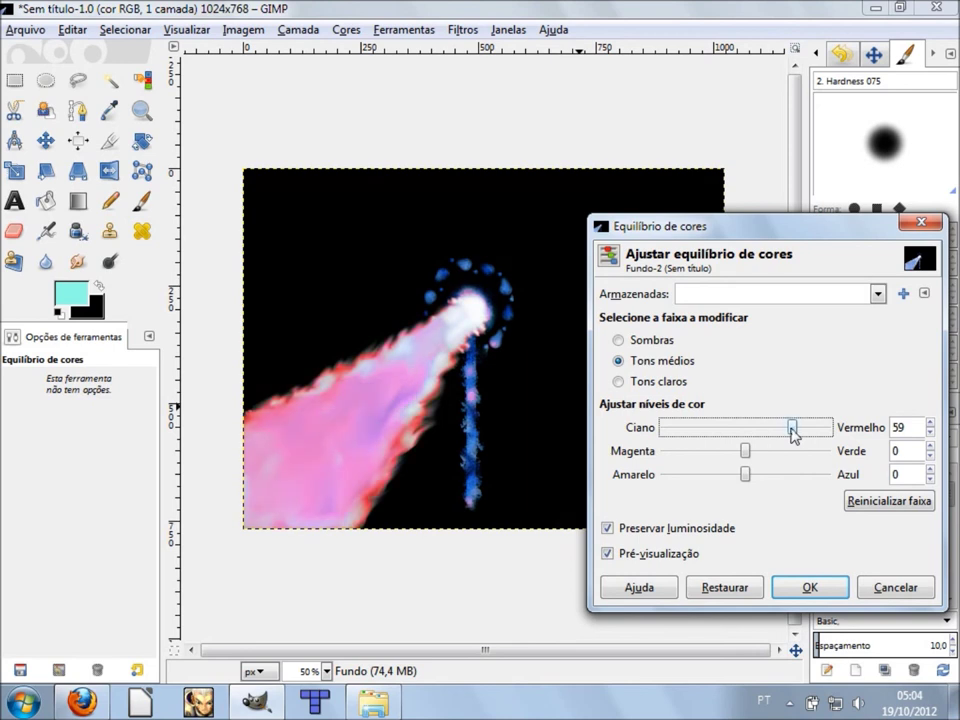
{"action": "left_click_drag", "start_coordinate": [816, 431], "coordinate": [825, 429]}
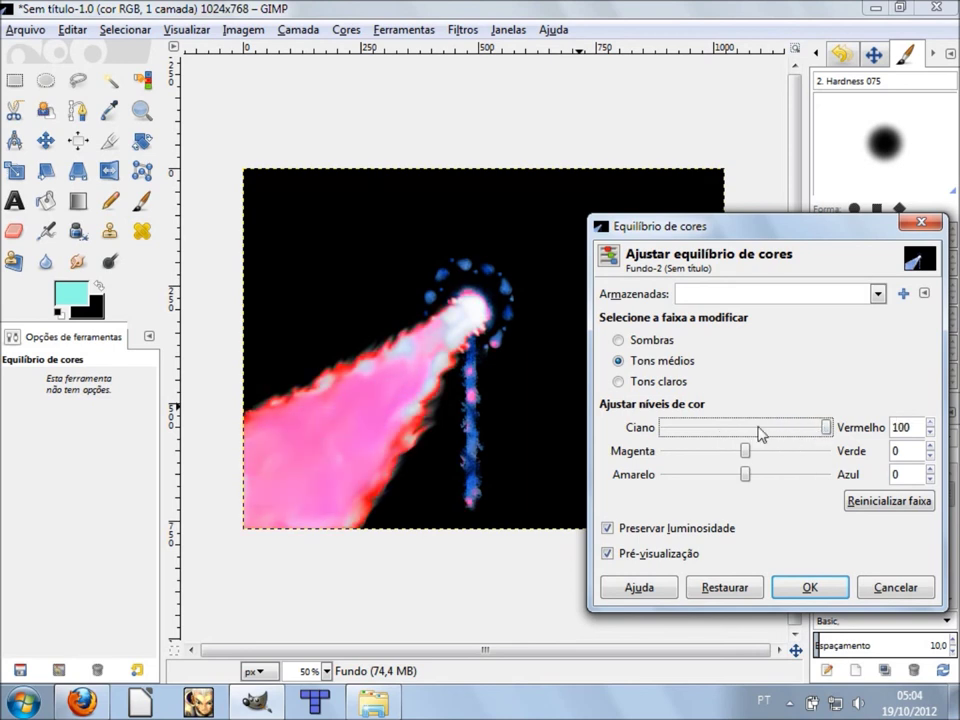
{"action": "left_click_drag", "start_coordinate": [827, 428], "coordinate": [670, 440]}
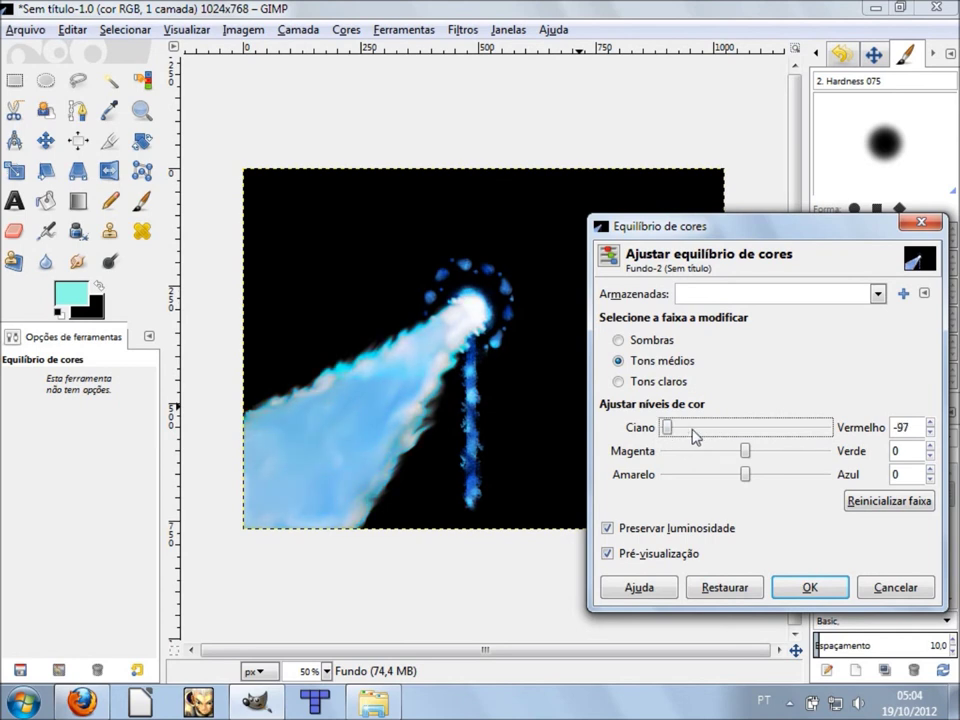
{"action": "left_click", "coordinate": [718, 436]}
{"action": "mouse_move", "coordinate": [684, 428]}
{"action": "left_mouse_down"}
{"action": "mouse_move", "coordinate": [784, 437]}
{"action": "mouse_move", "coordinate": [735, 462]}
{"action": "mouse_move", "coordinate": [707, 457]}
{"action": "mouse_move", "coordinate": [769, 459]}
{"action": "mouse_move", "coordinate": [760, 460]}
{"action": "left_mouse_up"}
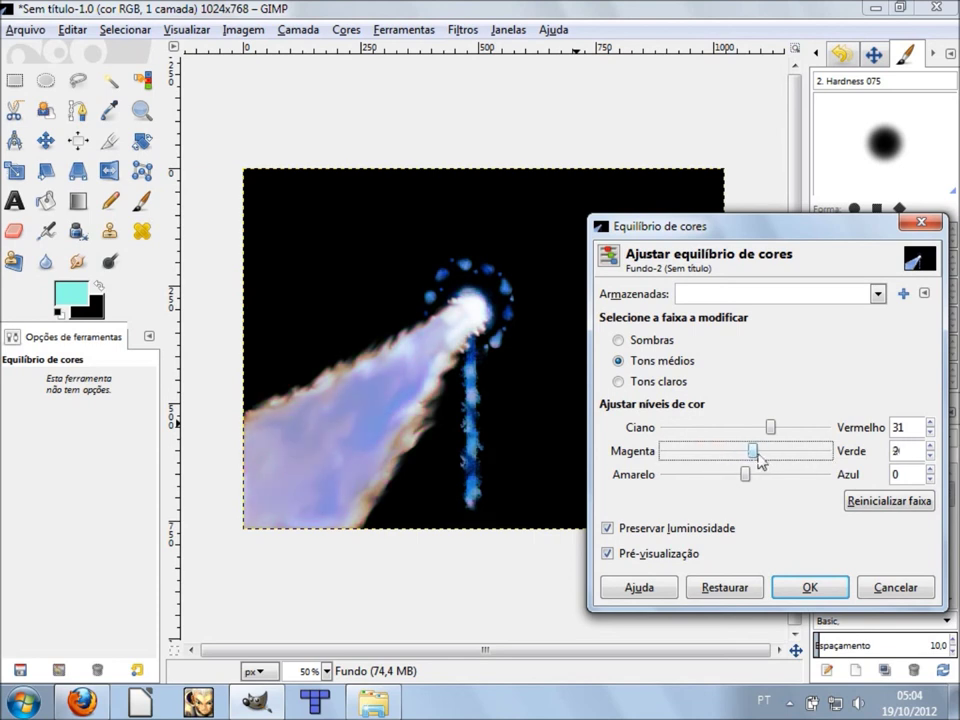
{"action": "mouse_move", "coordinate": [748, 478]}
{"action": "left_mouse_down"}
{"action": "mouse_move", "coordinate": [696, 476]}
{"action": "mouse_move", "coordinate": [722, 477]}
{"action": "left_mouse_up"}
{"action": "left_click_drag", "start_coordinate": [795, 477], "coordinate": [810, 476]}
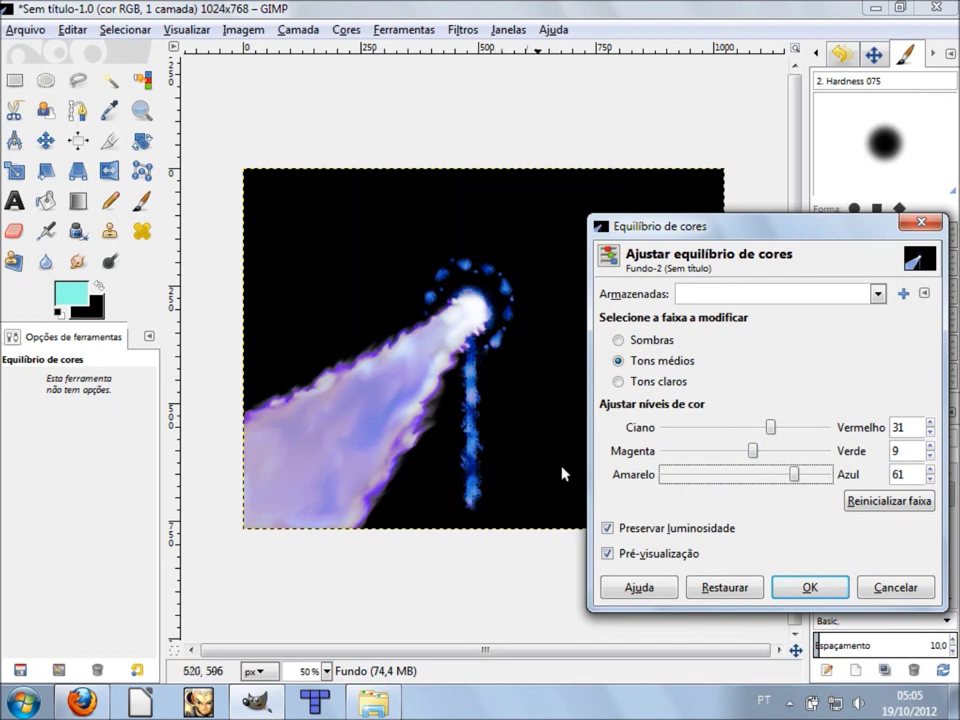
{"action": "left_click", "coordinate": [895, 588]}
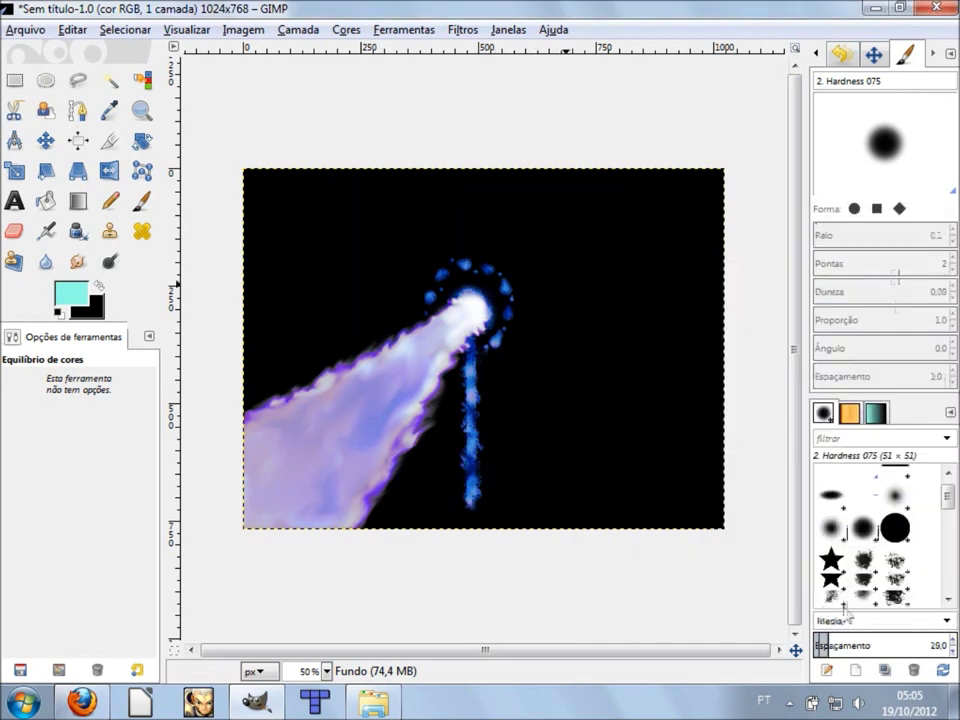
In Hue-Saturation, shift the hue to 67 so cyan turns violet.
{"action": "left_click", "coordinate": [404, 30]}
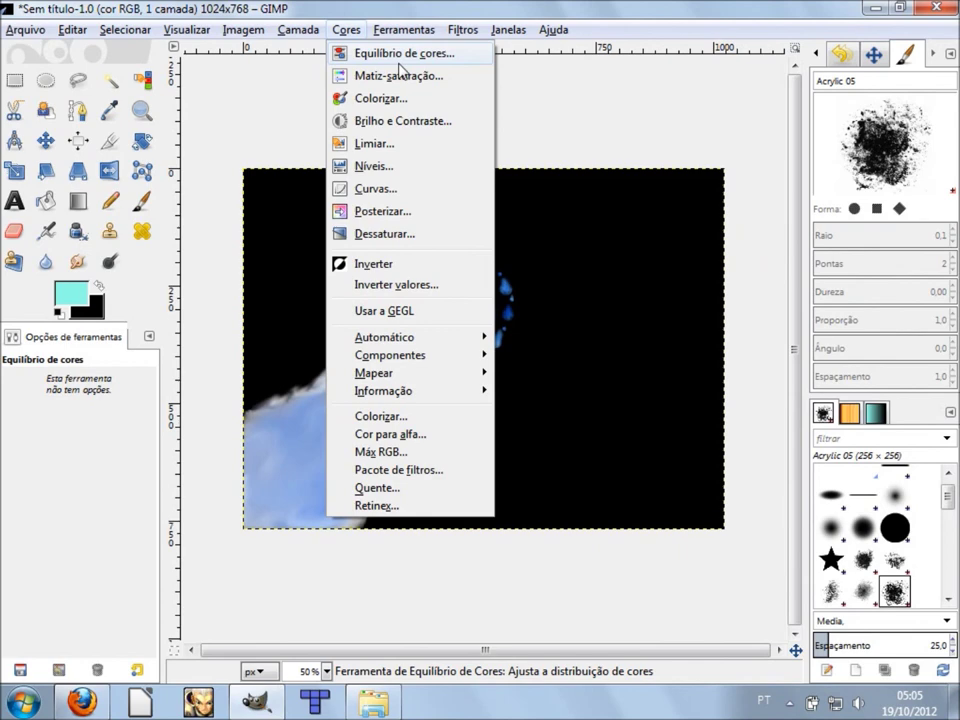
{"action": "left_click", "coordinate": [416, 88]}
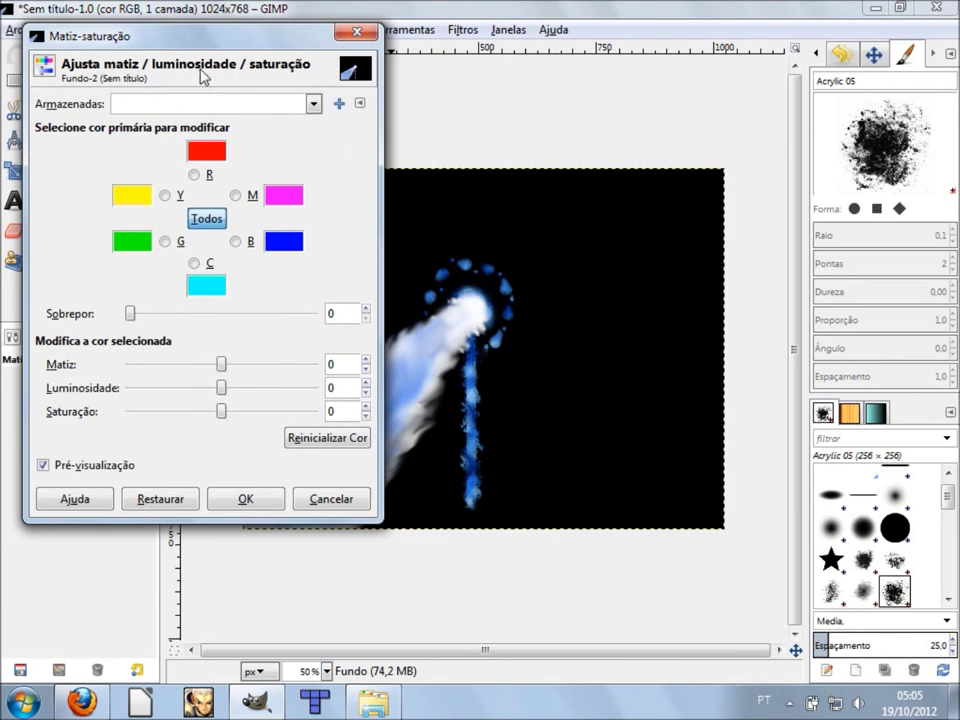
{"action": "left_click_drag", "start_coordinate": [221, 364], "coordinate": [241, 366]}
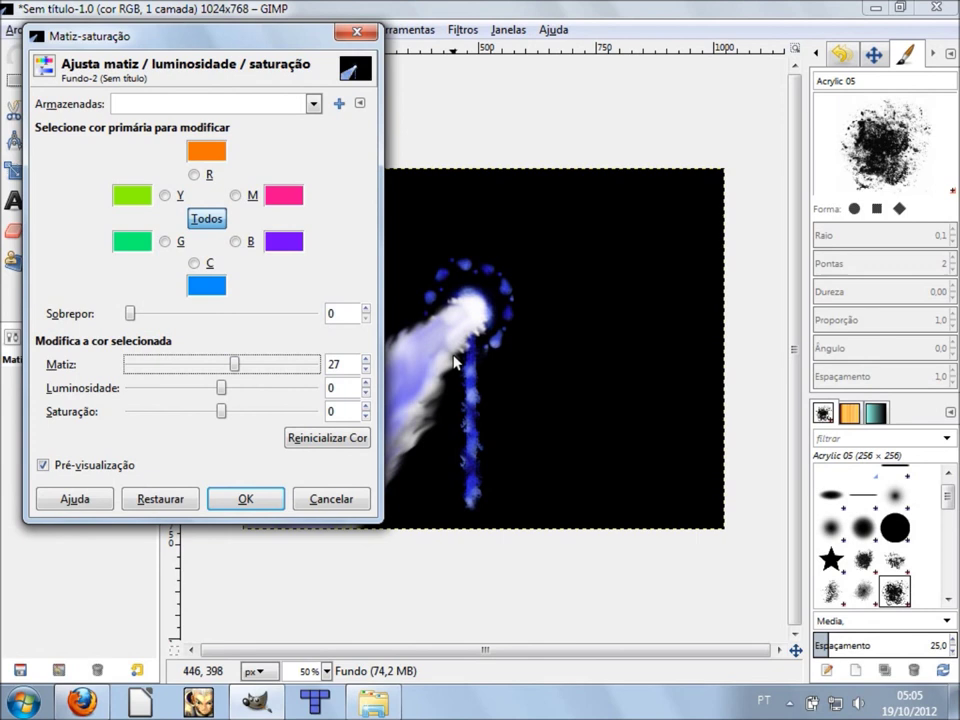
{"action": "scroll", "coordinate": [440, 374], "scroll_direction": "up", "scroll_amount": 1, "text": "ctrl"}
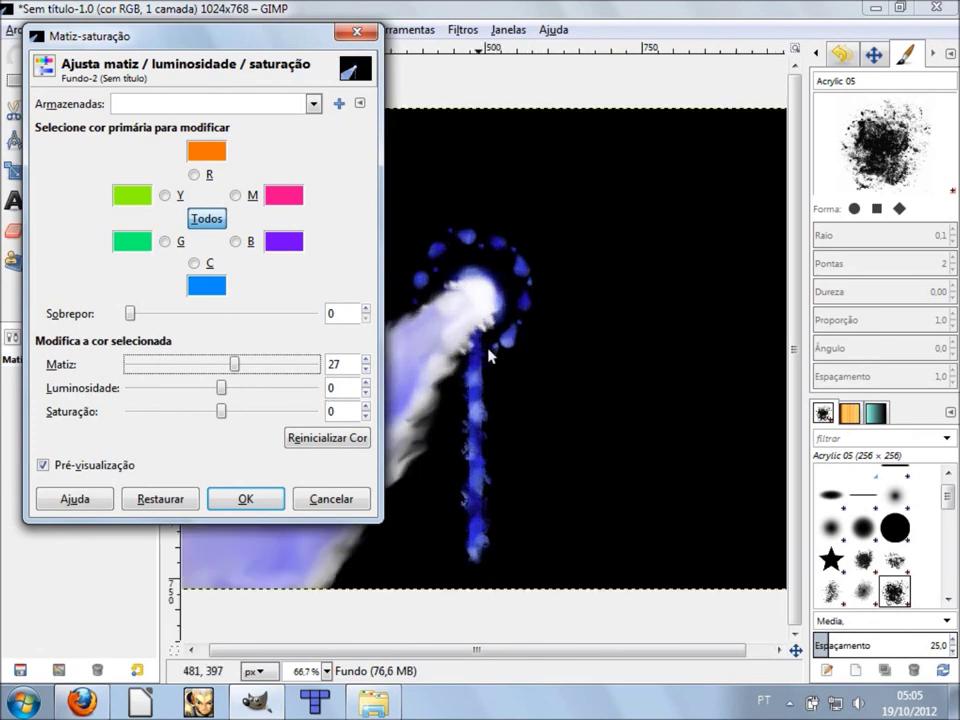
{"action": "mouse_move", "coordinate": [233, 372]}
{"action": "left_mouse_down"}
{"action": "mouse_move", "coordinate": [241, 373]}
{"action": "mouse_move", "coordinate": [197, 377]}
{"action": "mouse_move", "coordinate": [209, 372]}
{"action": "left_mouse_up"}
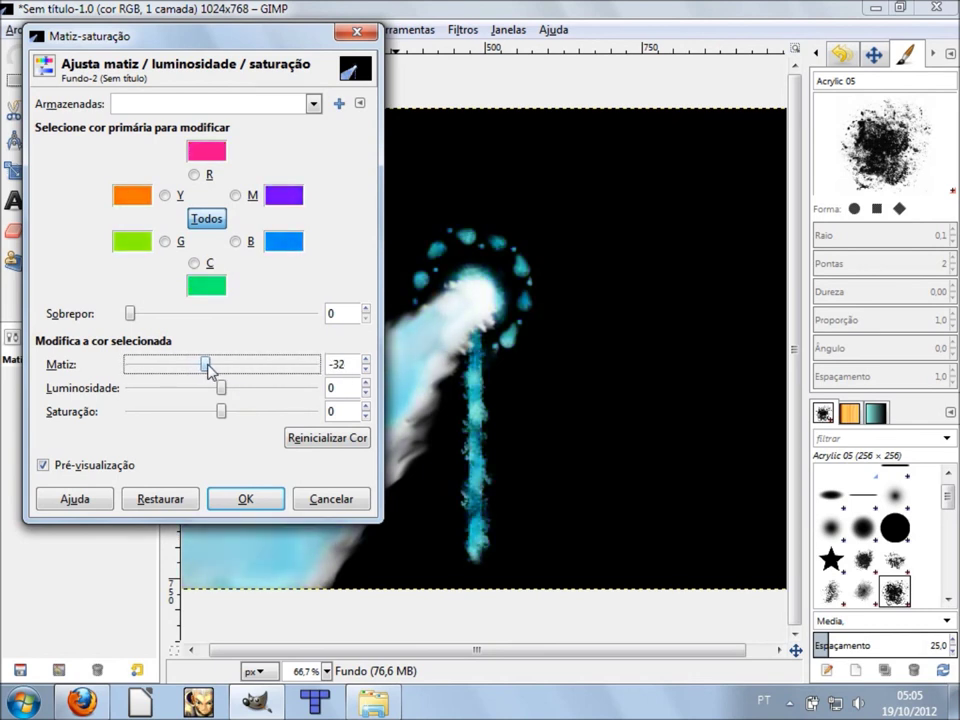
{"action": "left_click_drag", "start_coordinate": [218, 371], "coordinate": [260, 370]}
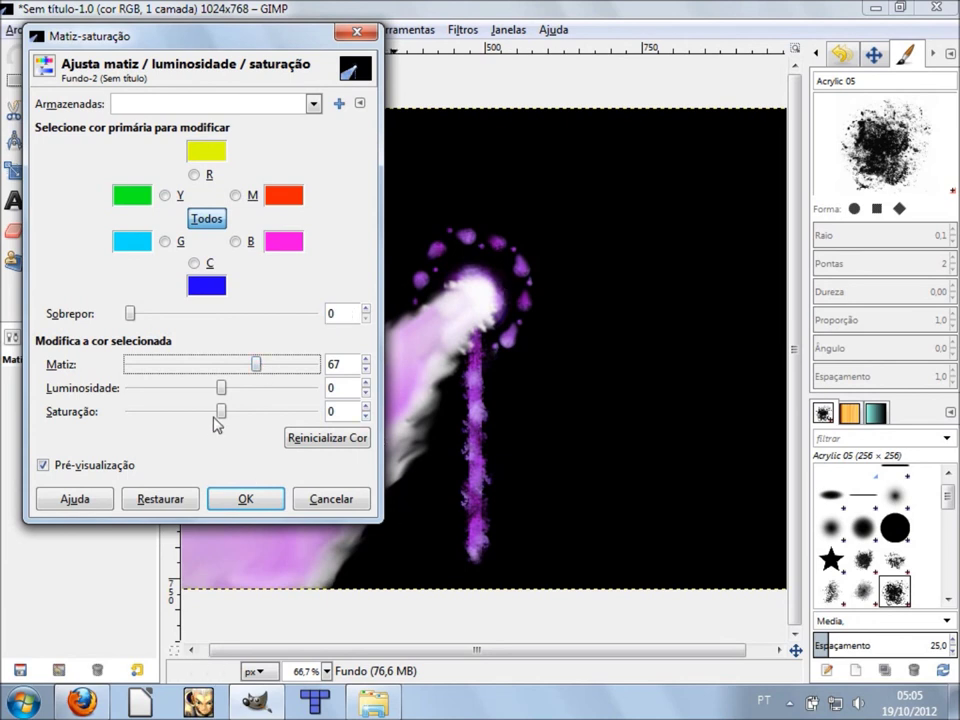
Set the Hue-Saturation lightness to 0.
{"action": "left_click_drag", "start_coordinate": [224, 394], "coordinate": [203, 395]}
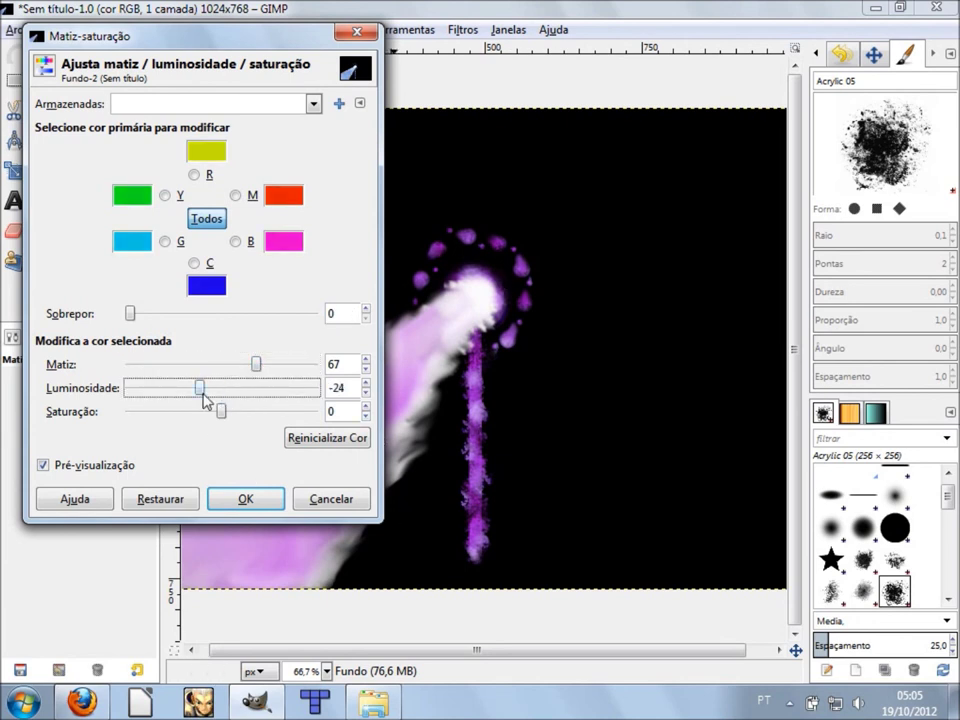
{"action": "mouse_move", "coordinate": [205, 397]}
{"action": "left_mouse_down"}
{"action": "mouse_move", "coordinate": [175, 393]}
{"action": "mouse_move", "coordinate": [231, 397]}
{"action": "left_mouse_up"}
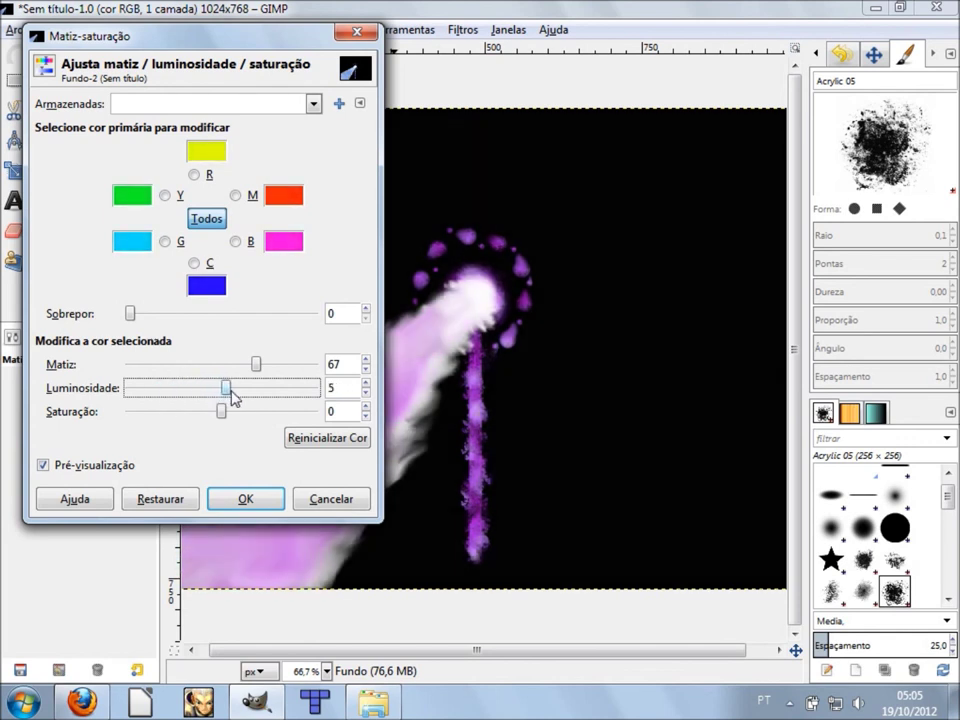
{"action": "left_click_drag", "start_coordinate": [231, 397], "coordinate": [247, 397]}
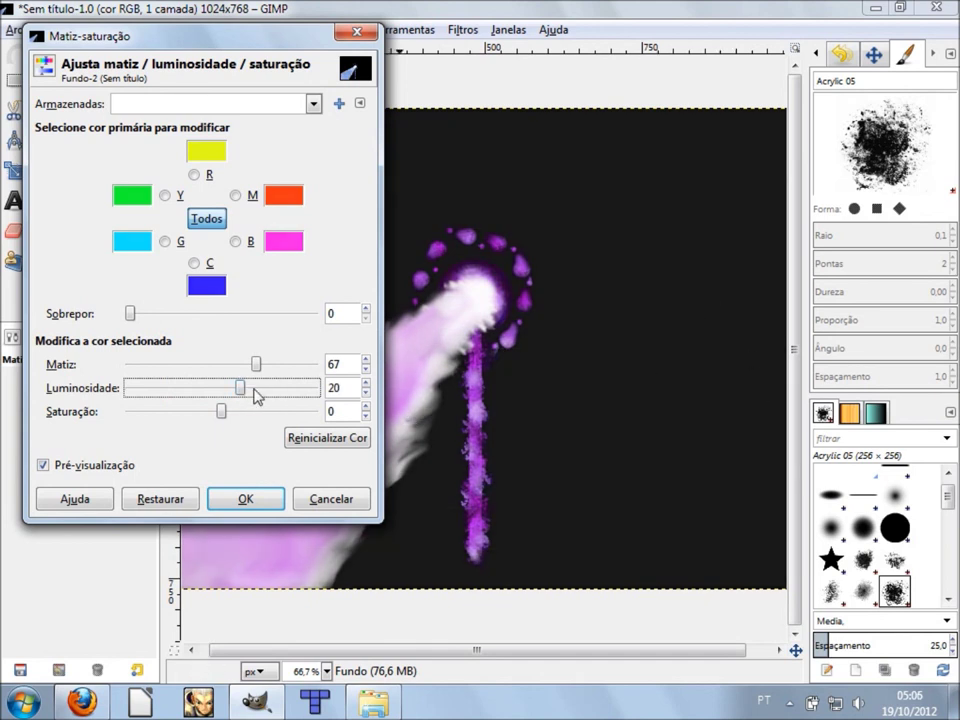
{"action": "double_click", "coordinate": [341, 388]}
{"action": "type", "text": "0"}
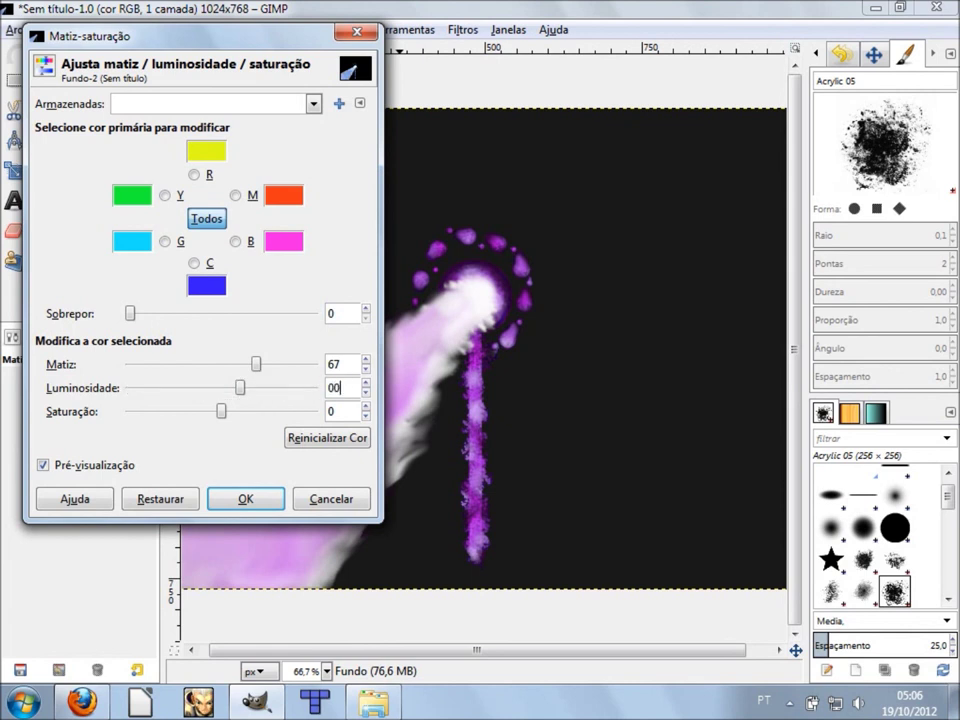
{"action": "key", "text": "Return"}
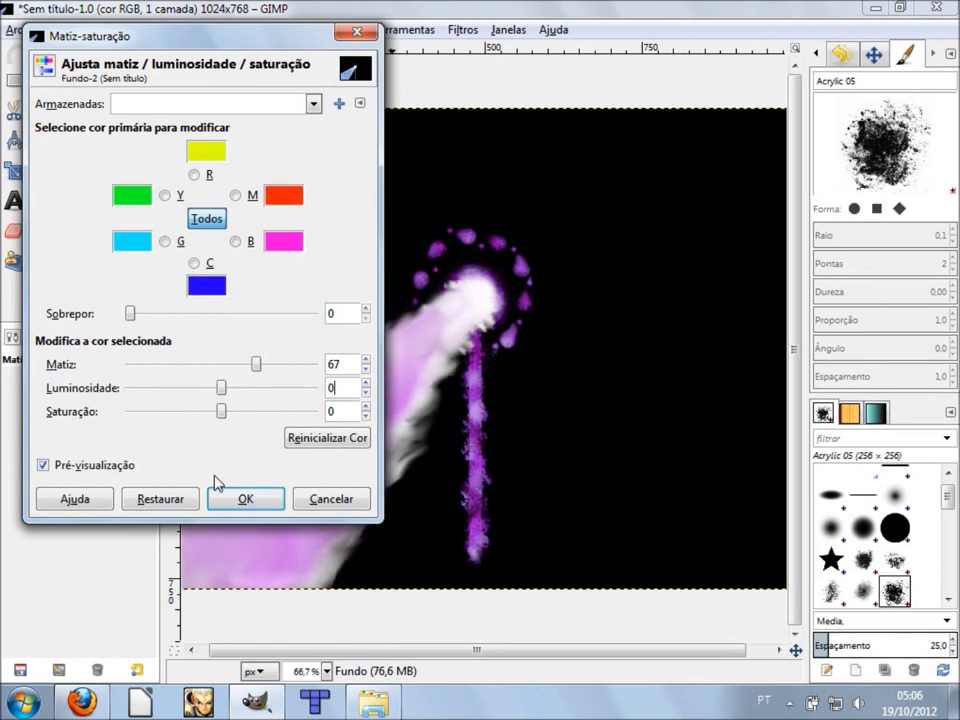
Adjust the Saturation slider down and up to find a vivid purple.
{"action": "left_click_drag", "start_coordinate": [222, 413], "coordinate": [160, 415]}
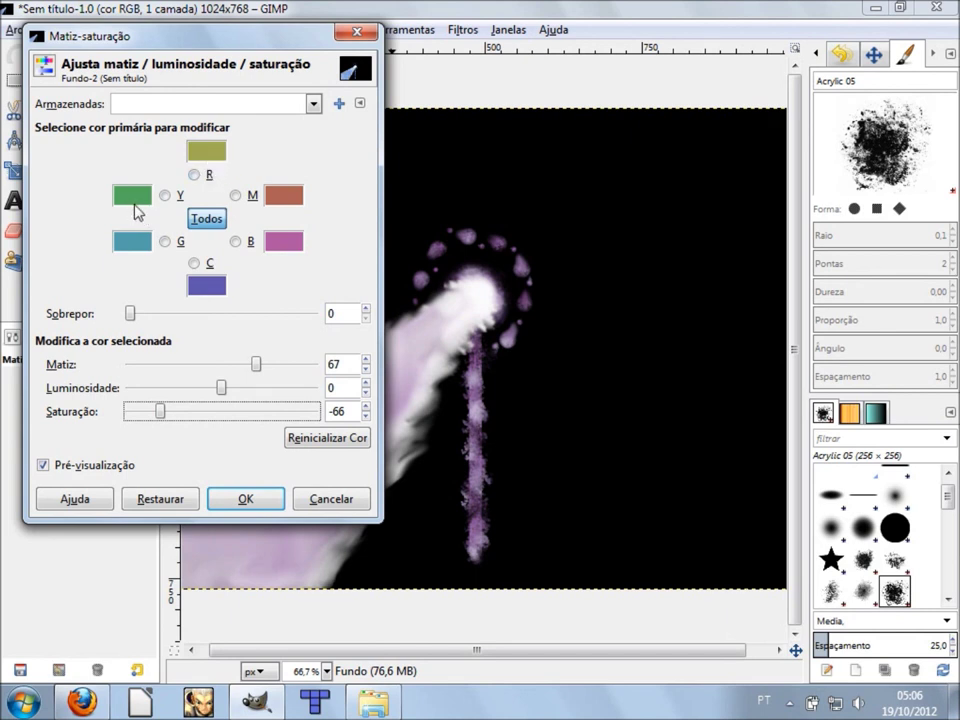
{"action": "left_click_drag", "start_coordinate": [160, 411], "coordinate": [214, 413]}
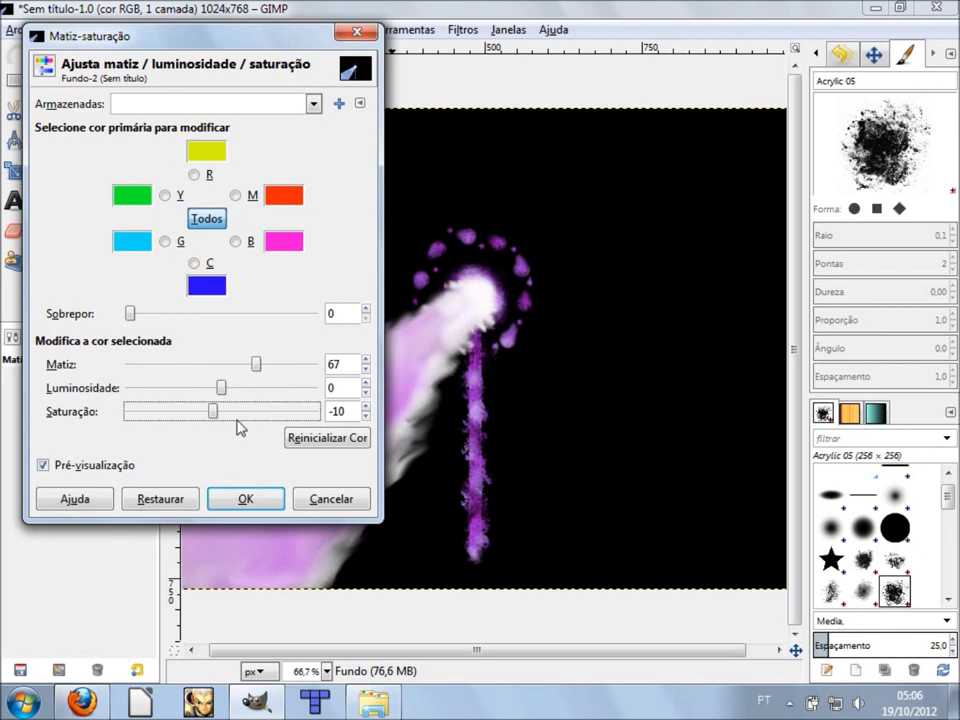
{"action": "left_click_drag", "start_coordinate": [213, 411], "coordinate": [165, 418]}
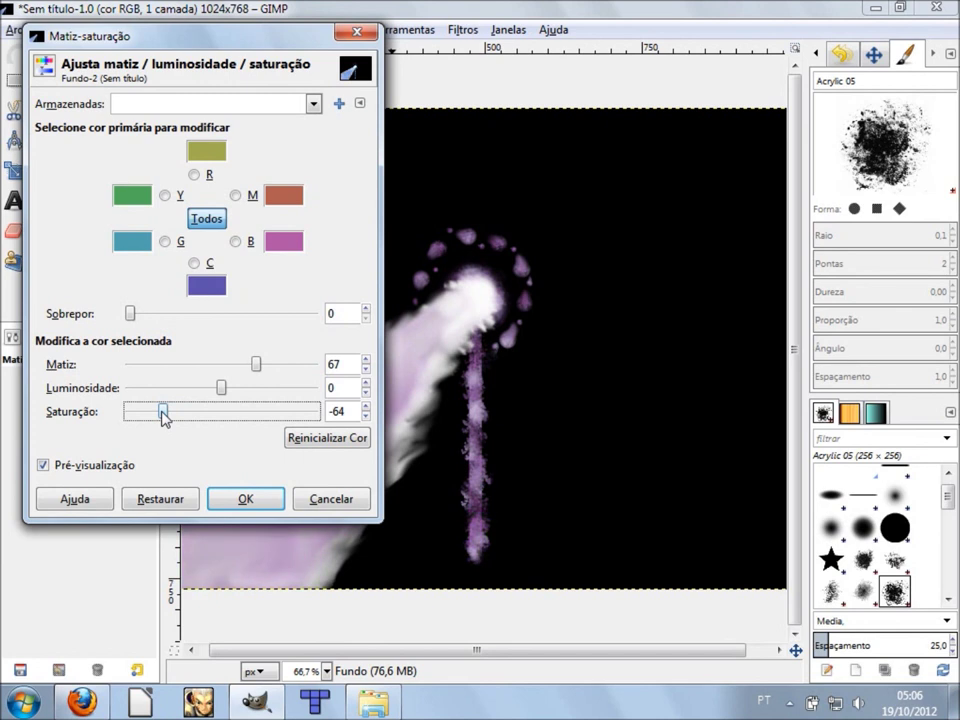
{"action": "mouse_move", "coordinate": [165, 418]}
{"action": "left_mouse_down"}
{"action": "mouse_move", "coordinate": [219, 411]}
{"action": "mouse_move", "coordinate": [271, 420]}
{"action": "mouse_move", "coordinate": [278, 410]}
{"action": "left_mouse_up"}
Move the dialog off the beam, settle saturation at 30, and apply the change.
{"action": "mouse_move", "coordinate": [266, 40]}
{"action": "left_mouse_down"}
{"action": "mouse_move", "coordinate": [668, 105]}
{"action": "mouse_move", "coordinate": [771, 68]}
{"action": "mouse_move", "coordinate": [799, 75]}
{"action": "left_mouse_up"}
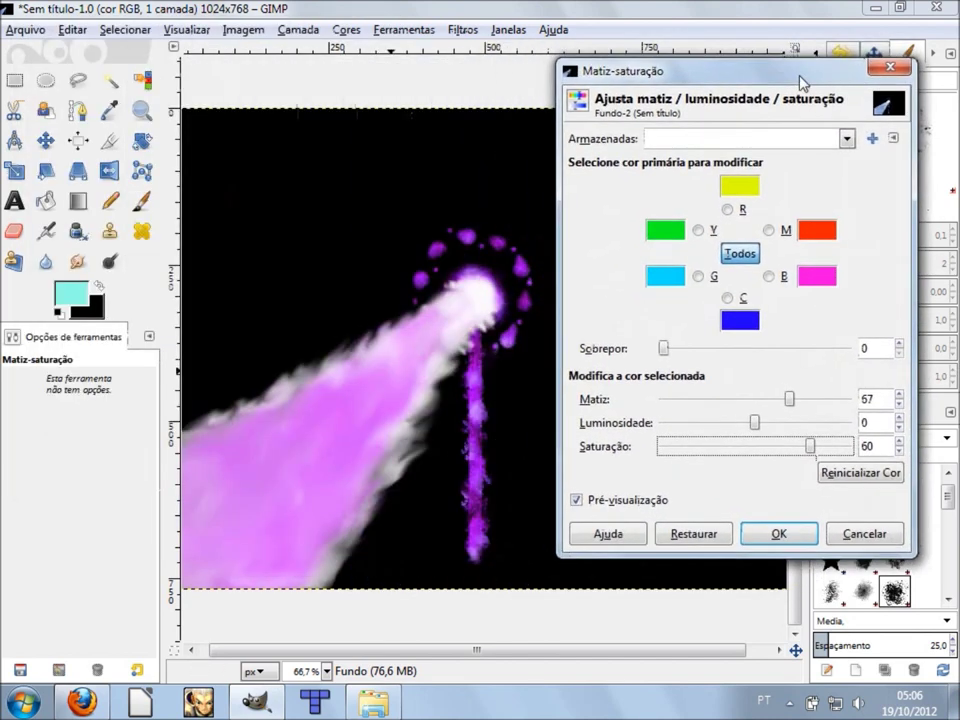
{"action": "left_click", "coordinate": [818, 447]}
{"action": "mouse_move", "coordinate": [813, 452]}
{"action": "left_mouse_down"}
{"action": "mouse_move", "coordinate": [851, 455]}
{"action": "mouse_move", "coordinate": [662, 450]}
{"action": "left_mouse_up"}
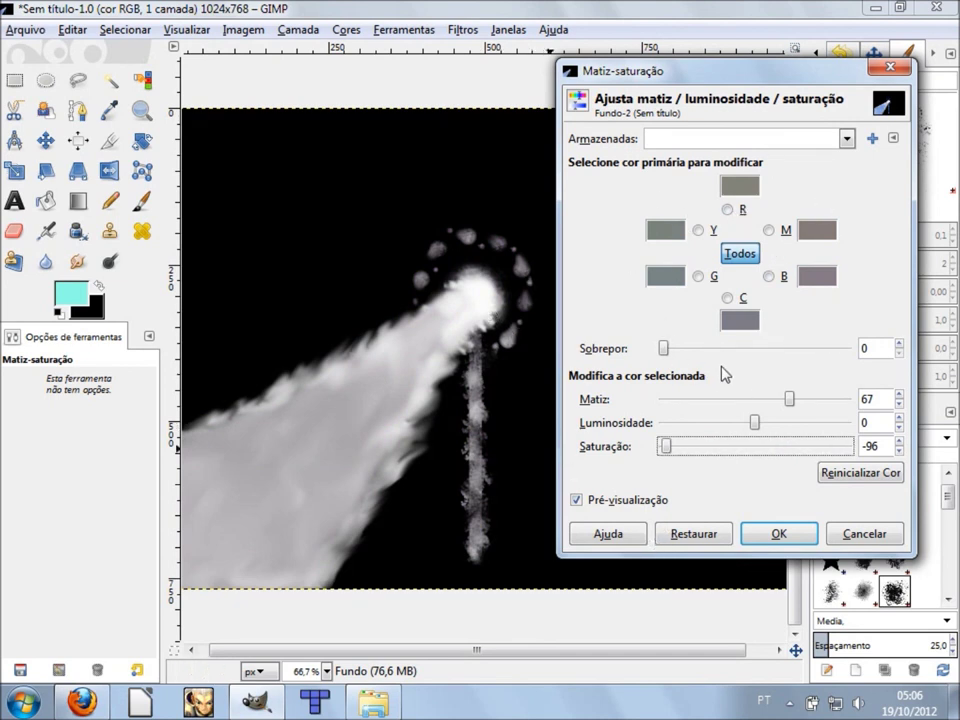
{"action": "left_click", "coordinate": [713, 455]}
{"action": "left_click_drag", "start_coordinate": [713, 455], "coordinate": [748, 455]}
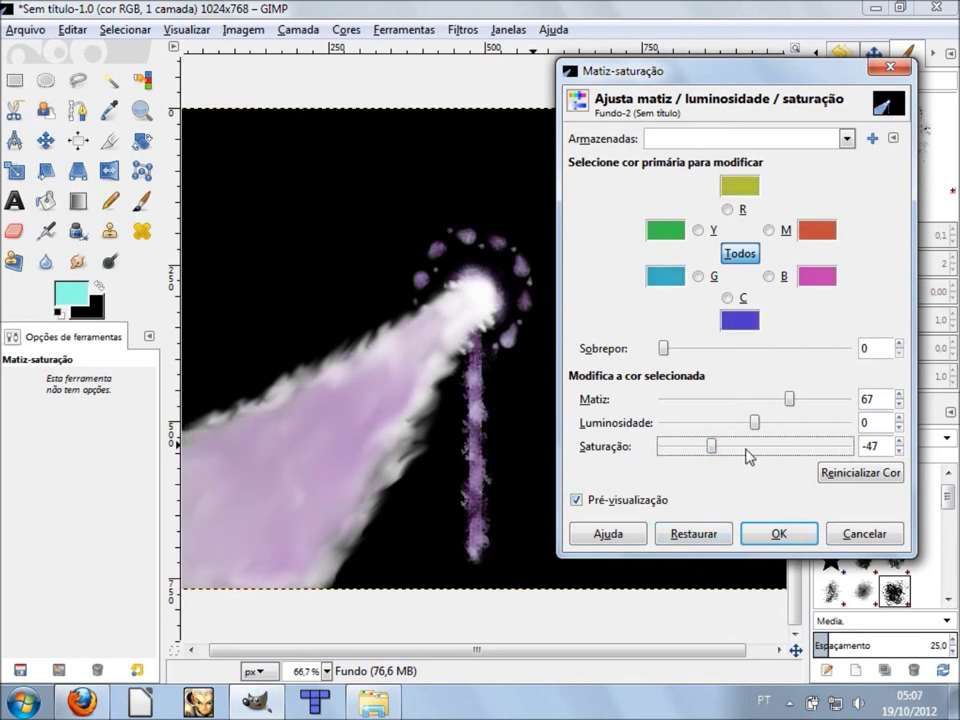
{"action": "left_click", "coordinate": [749, 456]}
{"action": "left_click_drag", "start_coordinate": [749, 456], "coordinate": [760, 458]}
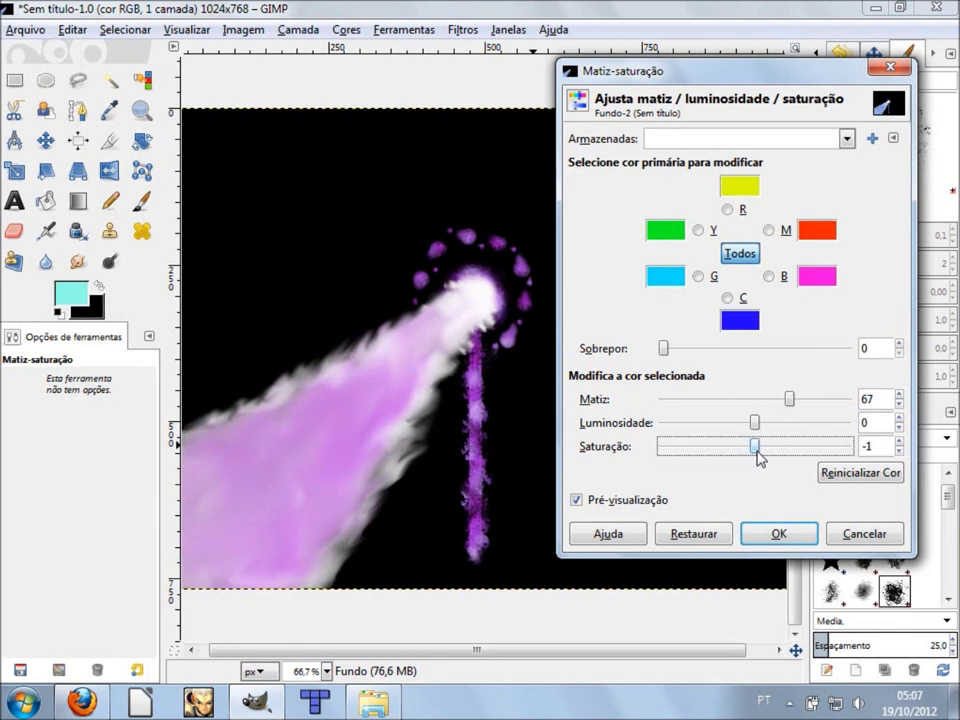
{"action": "mouse_move", "coordinate": [760, 458]}
{"action": "left_mouse_down"}
{"action": "mouse_move", "coordinate": [742, 457]}
{"action": "mouse_move", "coordinate": [803, 458]}
{"action": "mouse_move", "coordinate": [774, 459]}
{"action": "left_mouse_up"}
{"action": "left_click", "coordinate": [775, 534]}
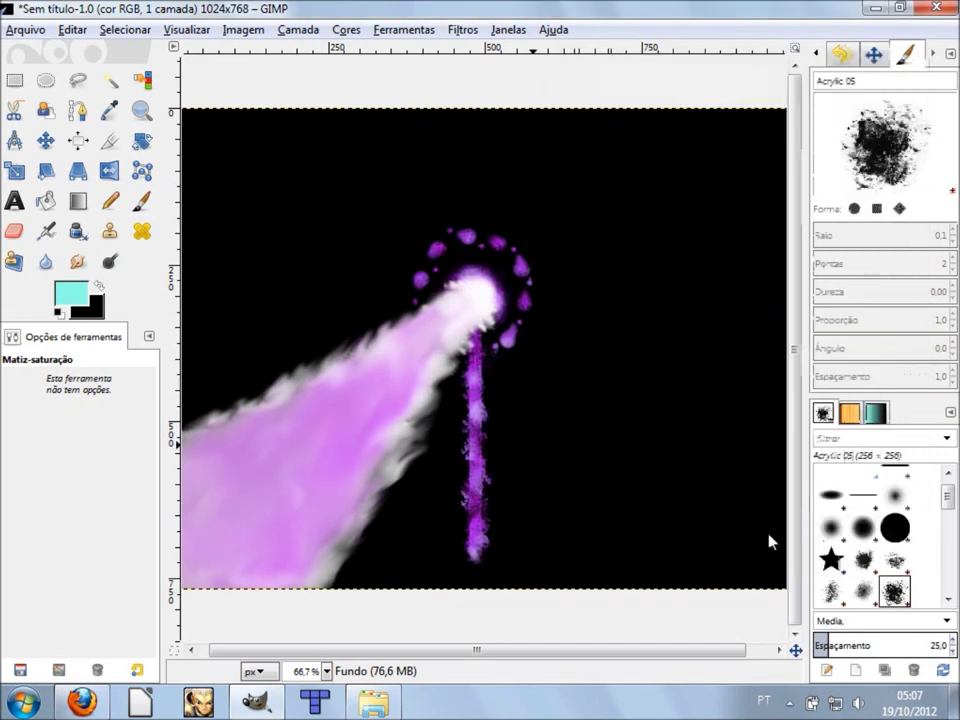
{"action": "left_click", "coordinate": [793, 536]}
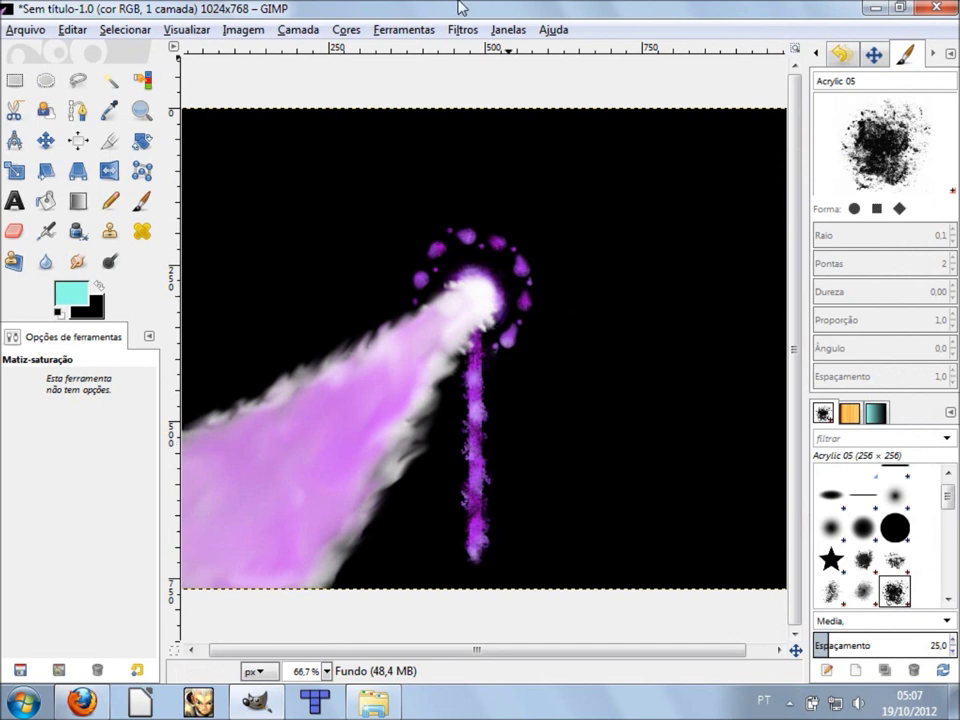
{"action": "left_click", "coordinate": [346, 30]}
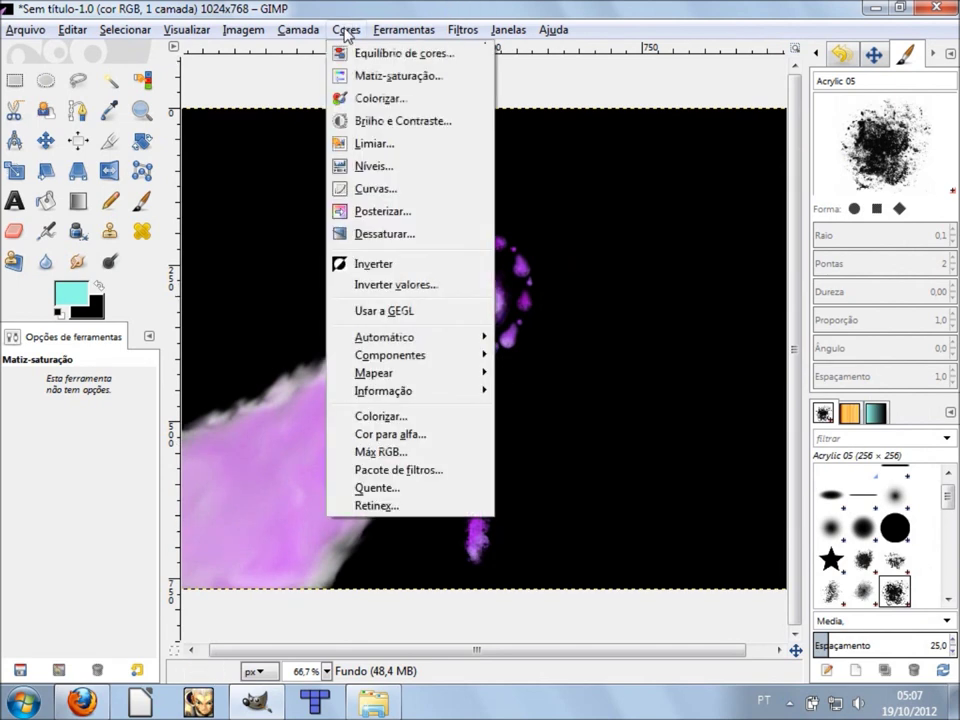
{"action": "left_click", "coordinate": [346, 30]}
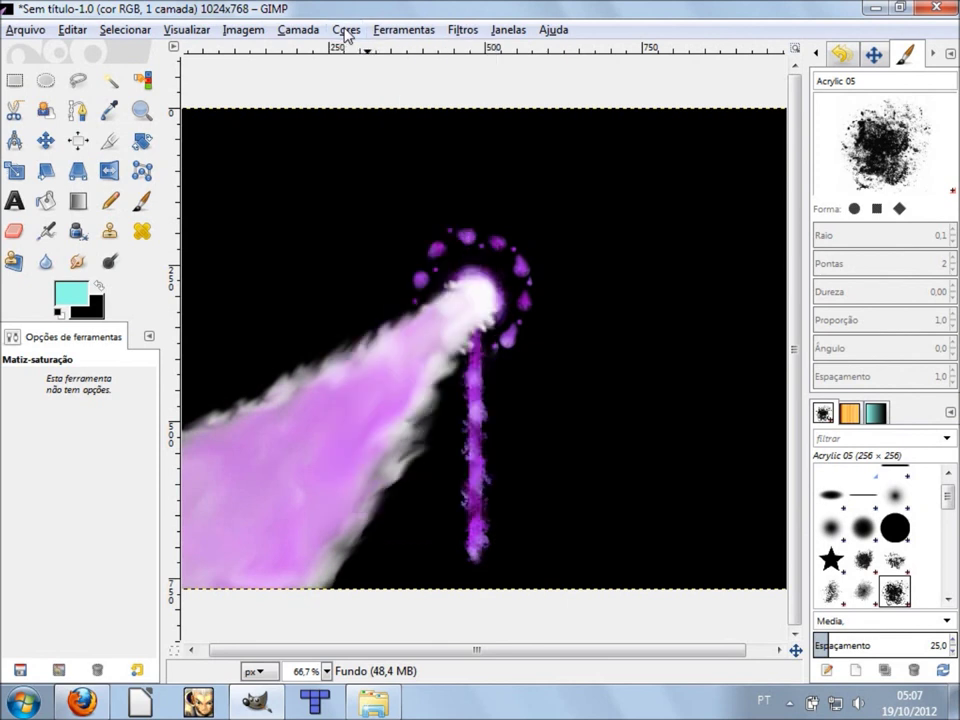